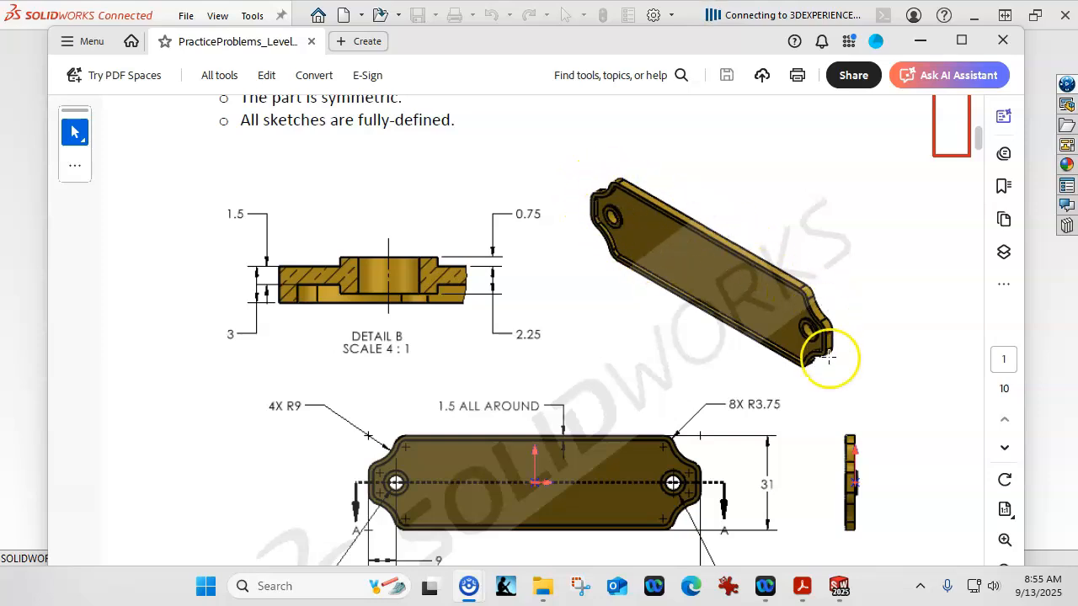
Move the PDF drawing out of the way and create a new part from the mPart mm template in SOLIDWORKS.
scroll(826, 362, "down", 1)
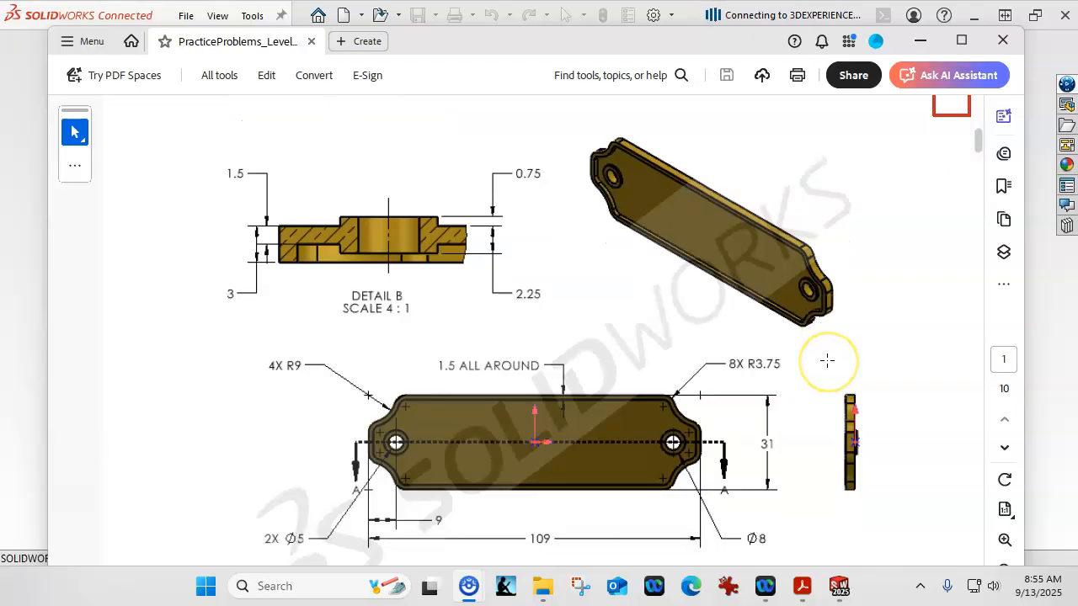
scroll(827, 360, "down", 1)
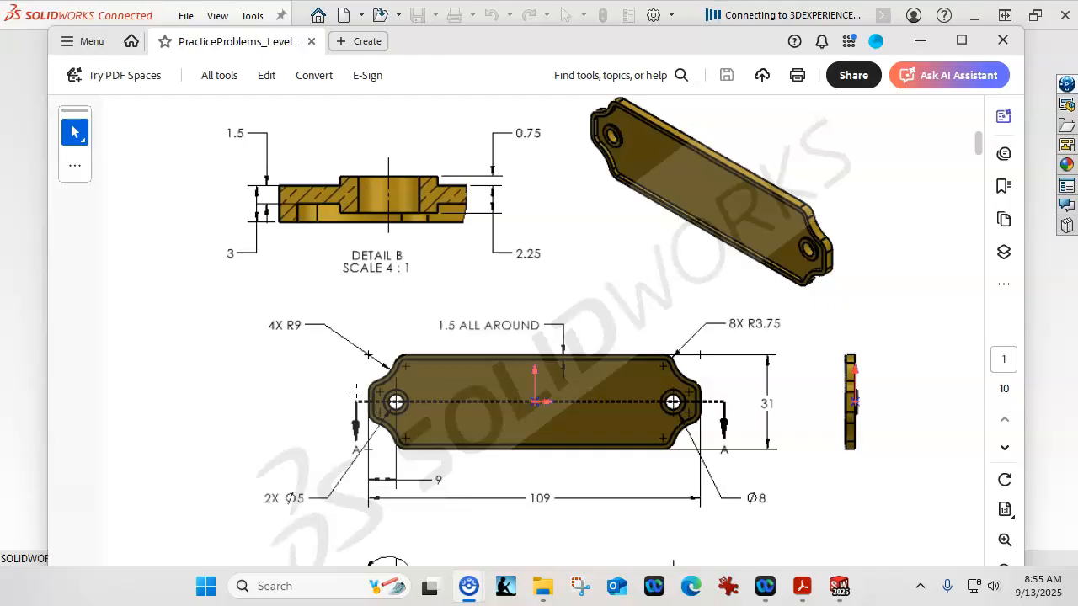
left_click_drag(440, 47, 1077, 210)
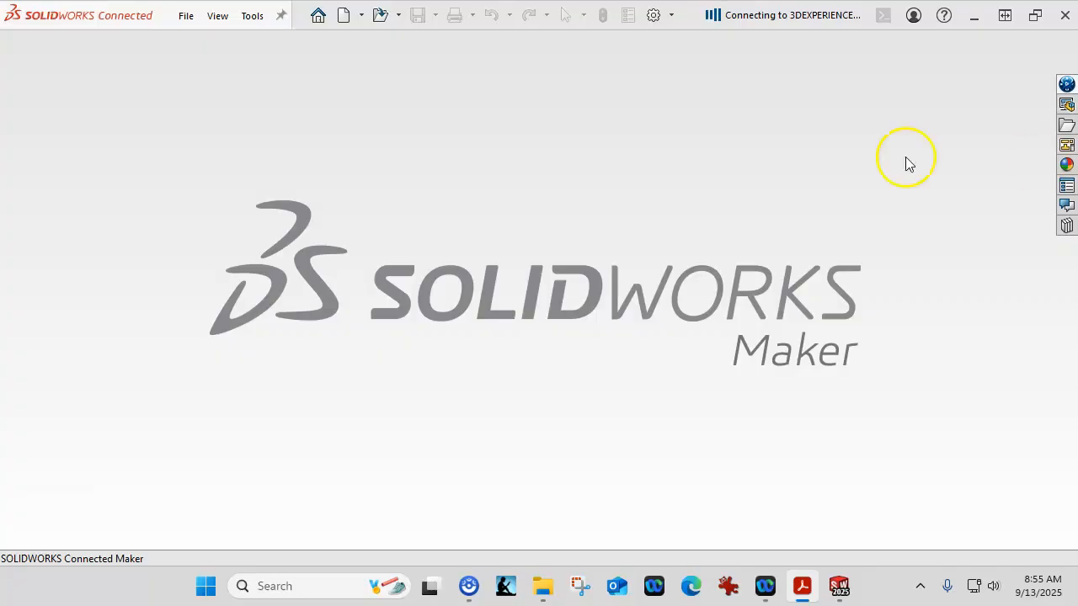
left_click(344, 16)
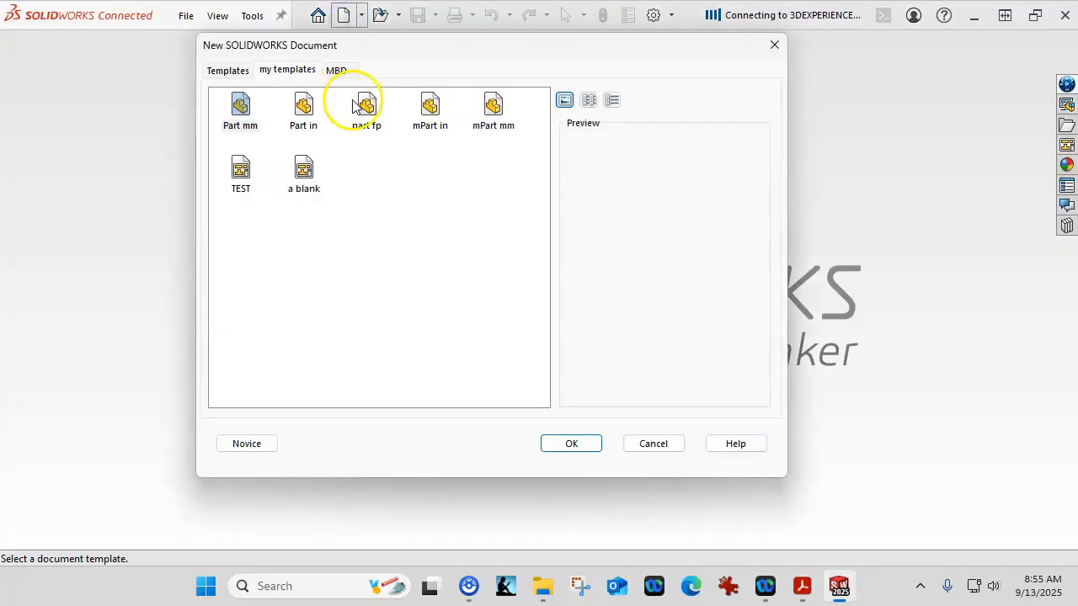
left_click(494, 111)
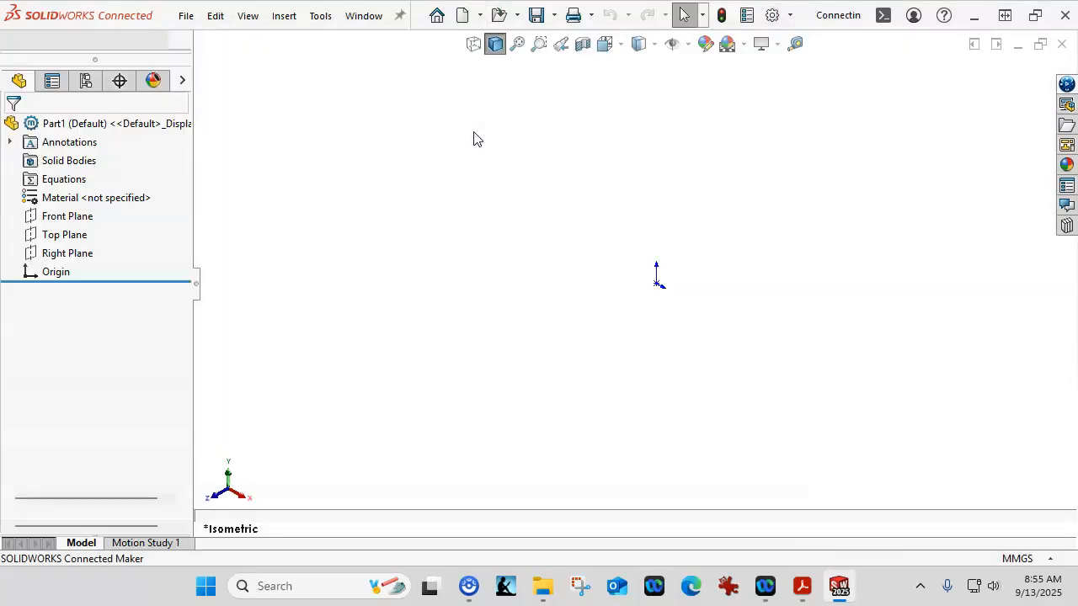
left_click(323, 141)
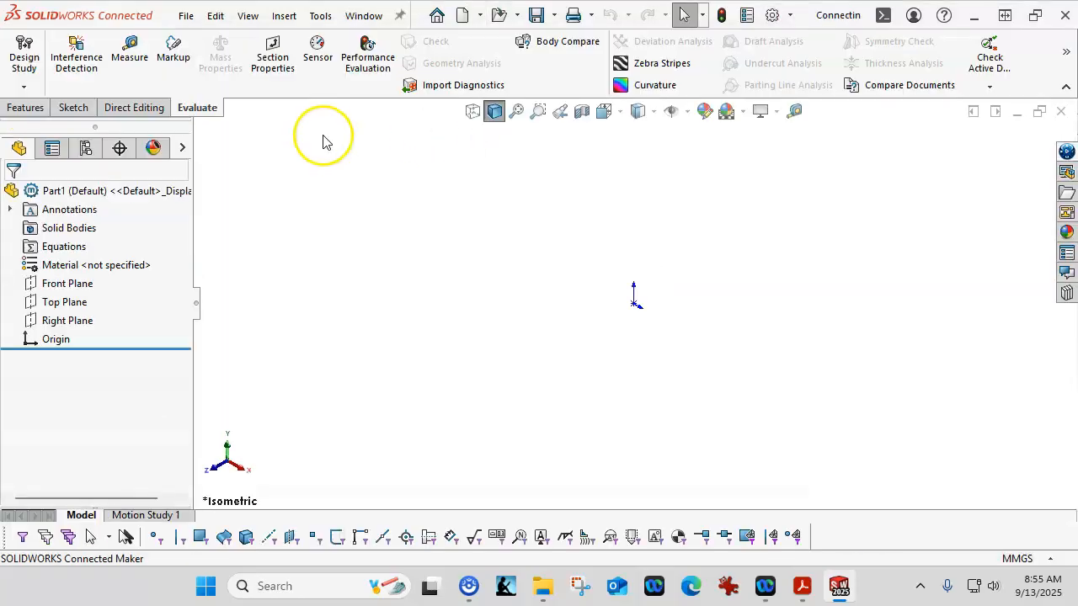
left_click(249, 15)
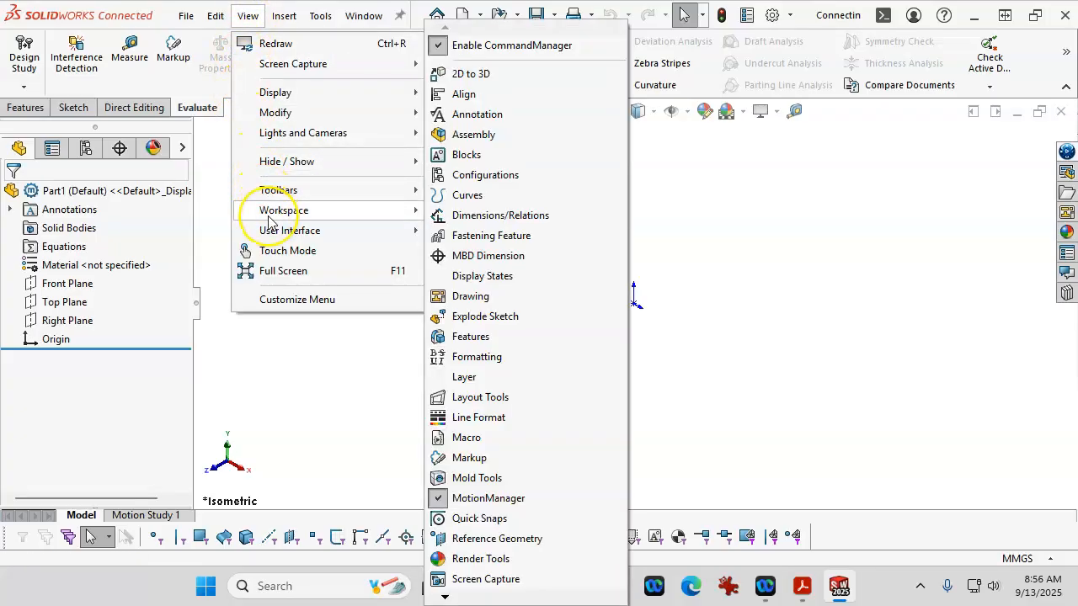
mouse_move(278, 213)
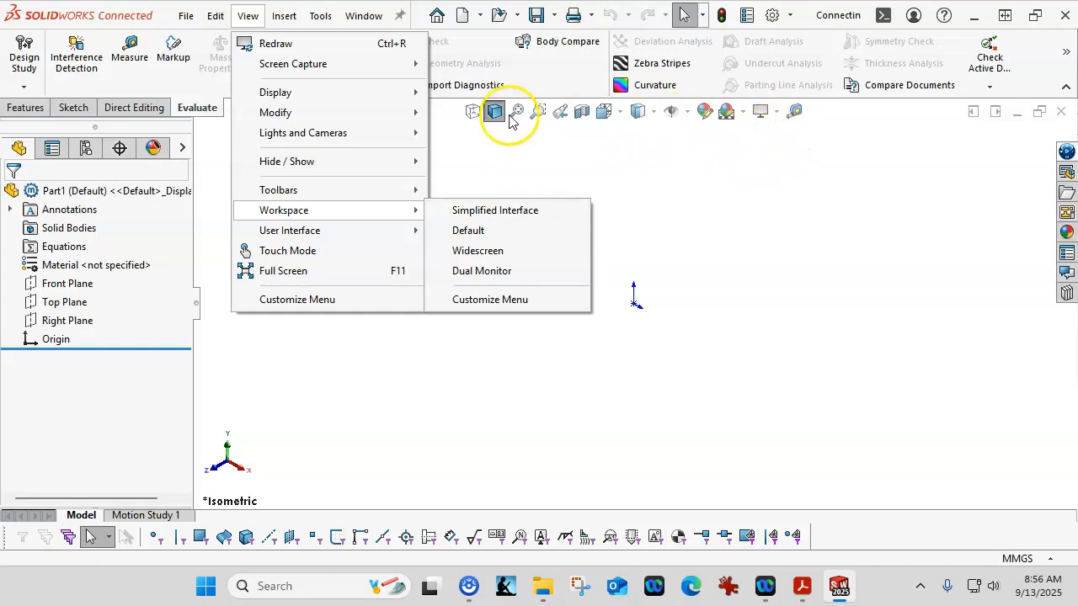
left_click(643, 154)
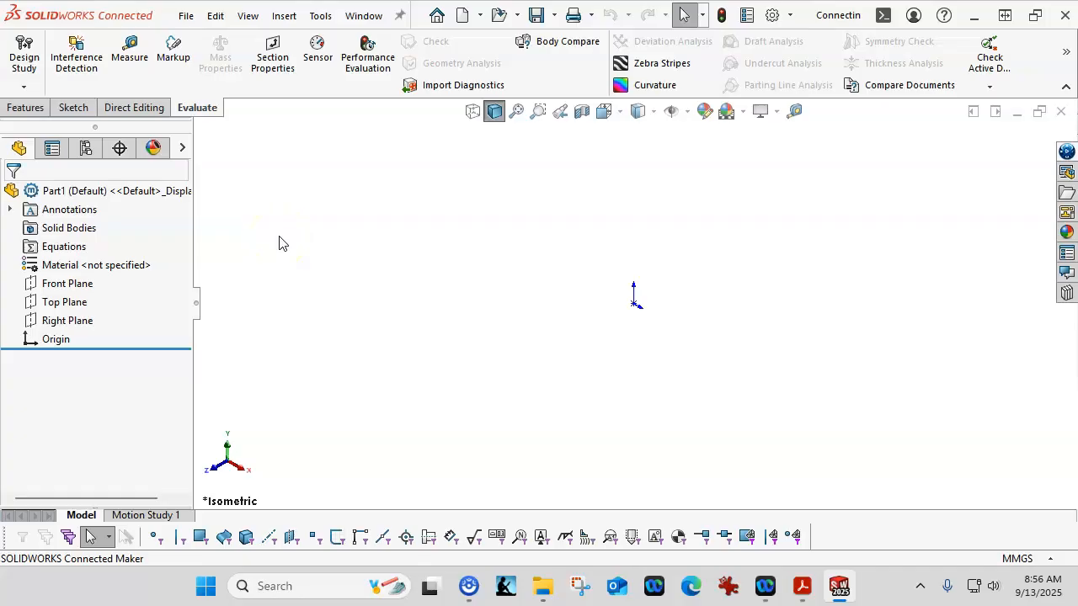
Start a new sketch on the Front Plane with nothing selected.
left_click(73, 106)
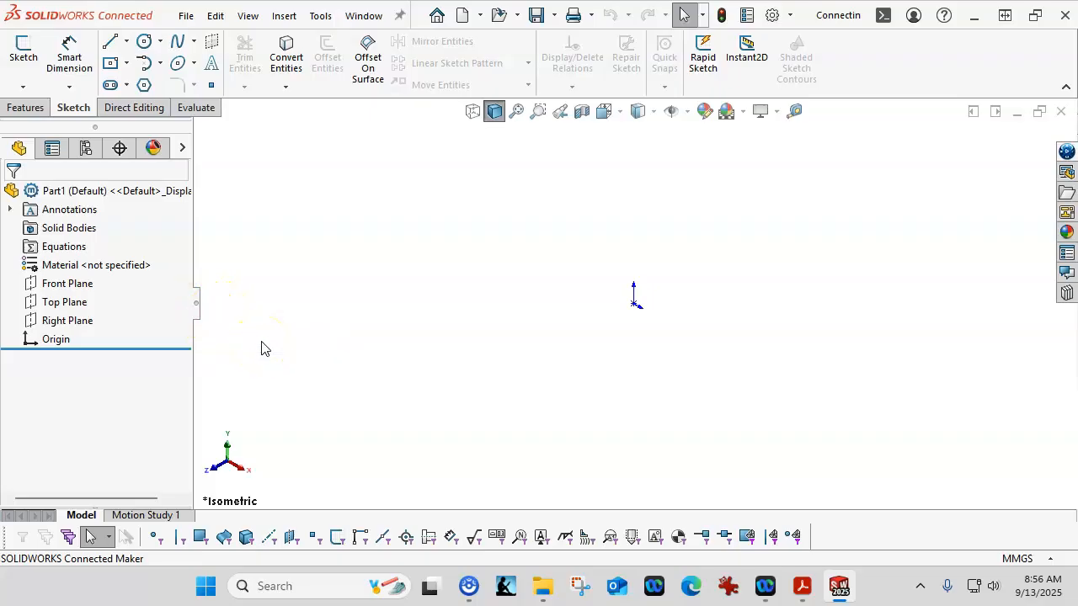
left_click(63, 284)
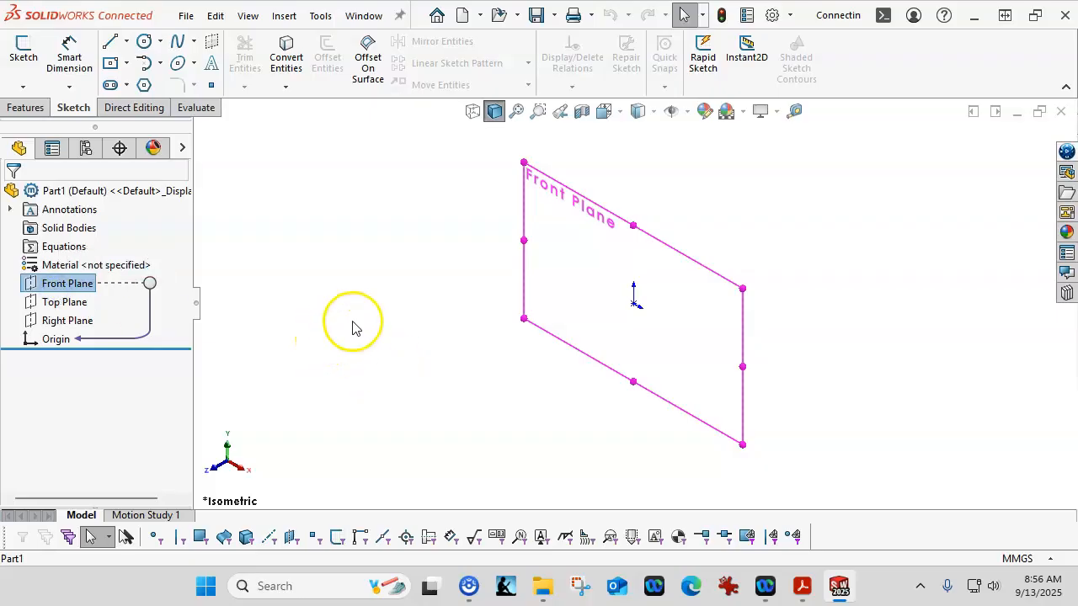
left_click(524, 226)
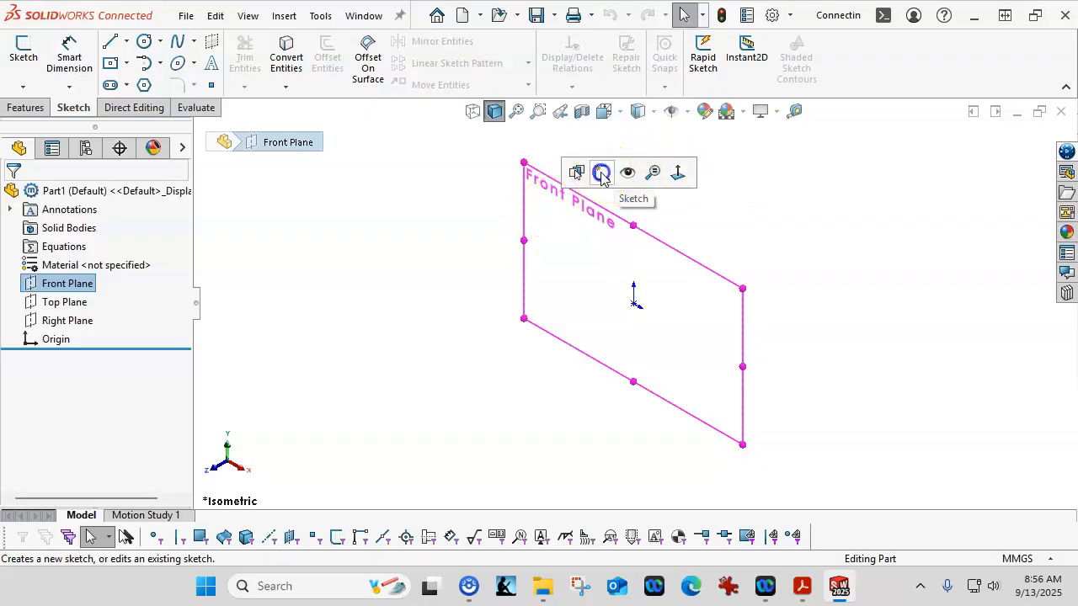
left_click(602, 173)
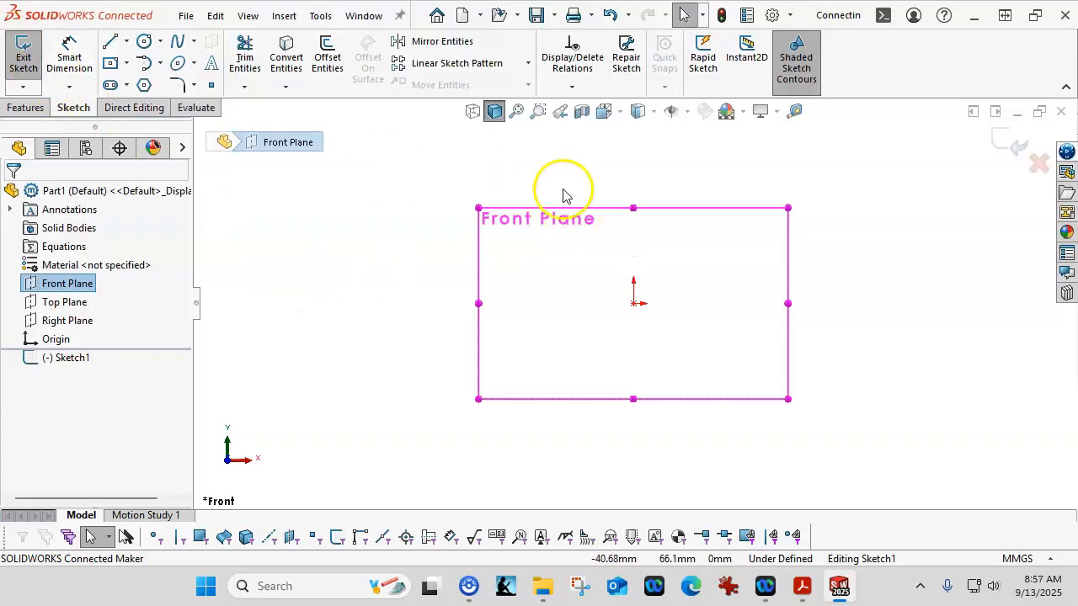
left_click(67, 283)
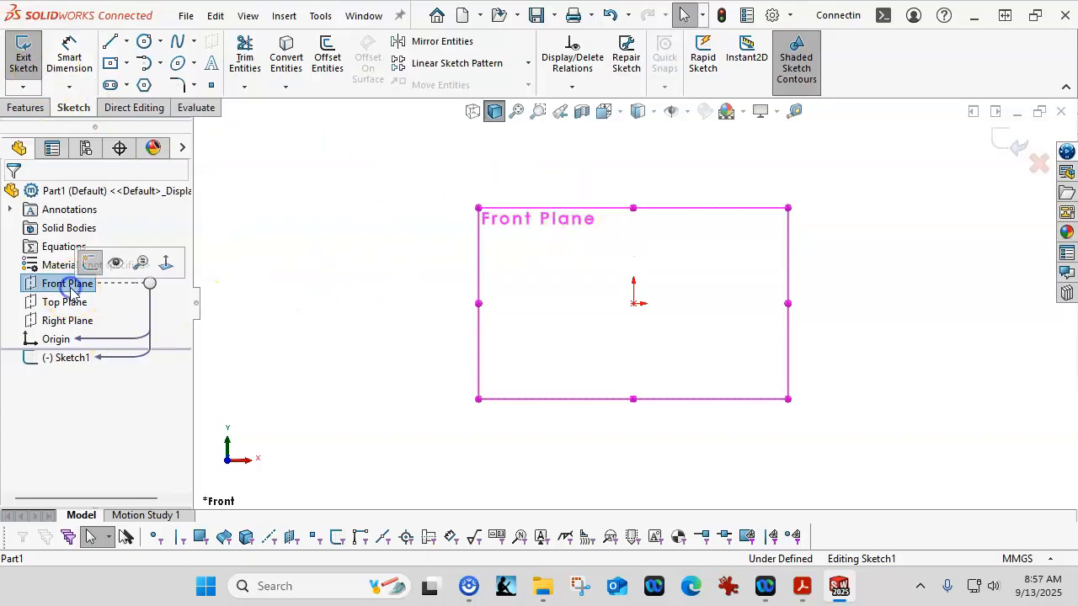
left_click(357, 317)
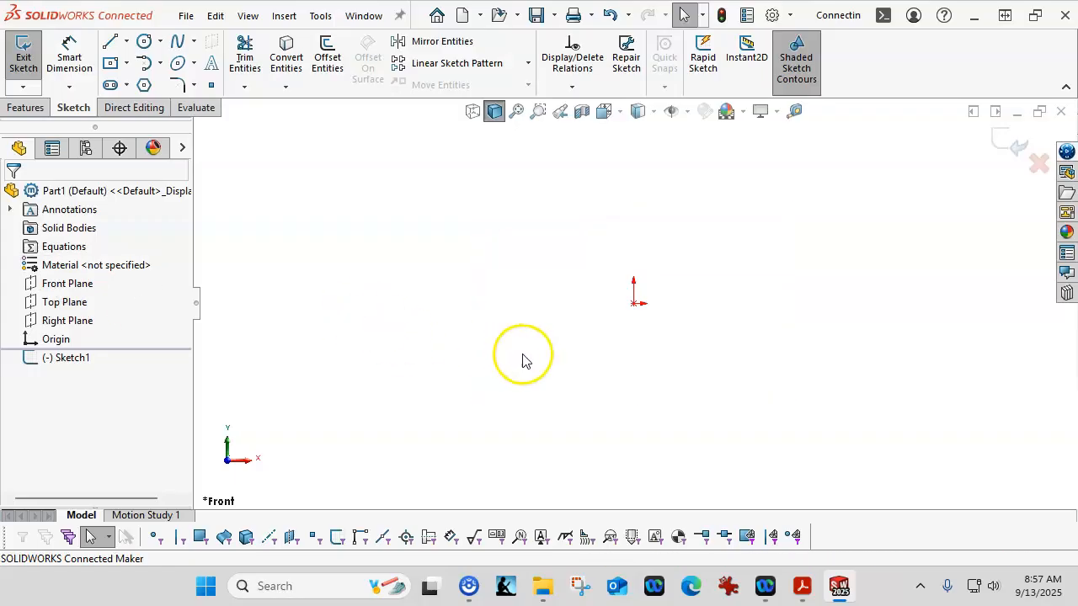
left_click(614, 319)
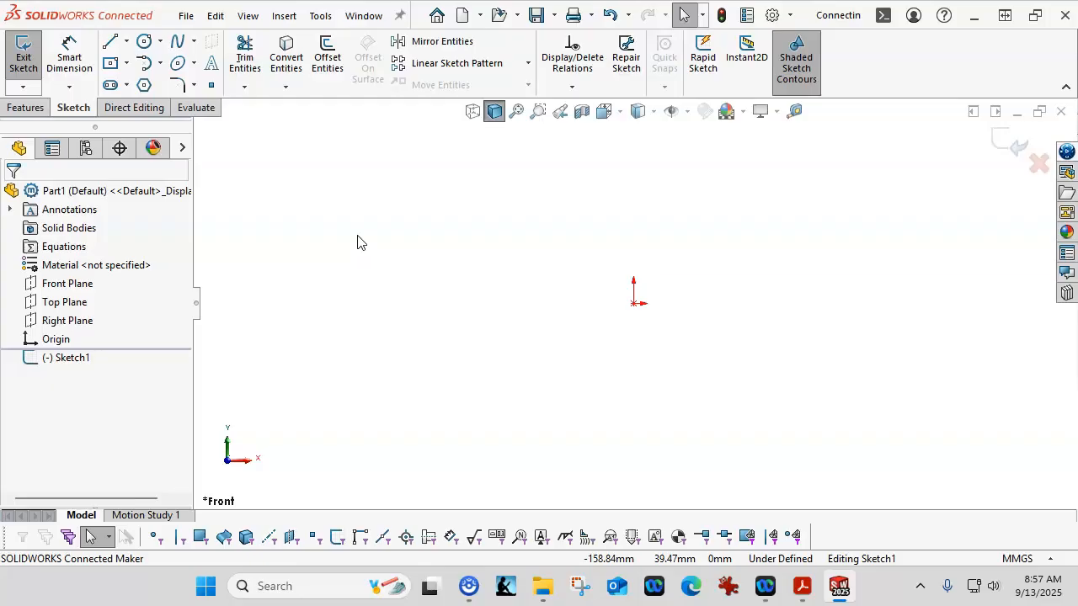
Sketch a center rectangle from the origin, about 127 mm wide and 53 mm high, with construction lines from midpoints.
left_click(126, 63)
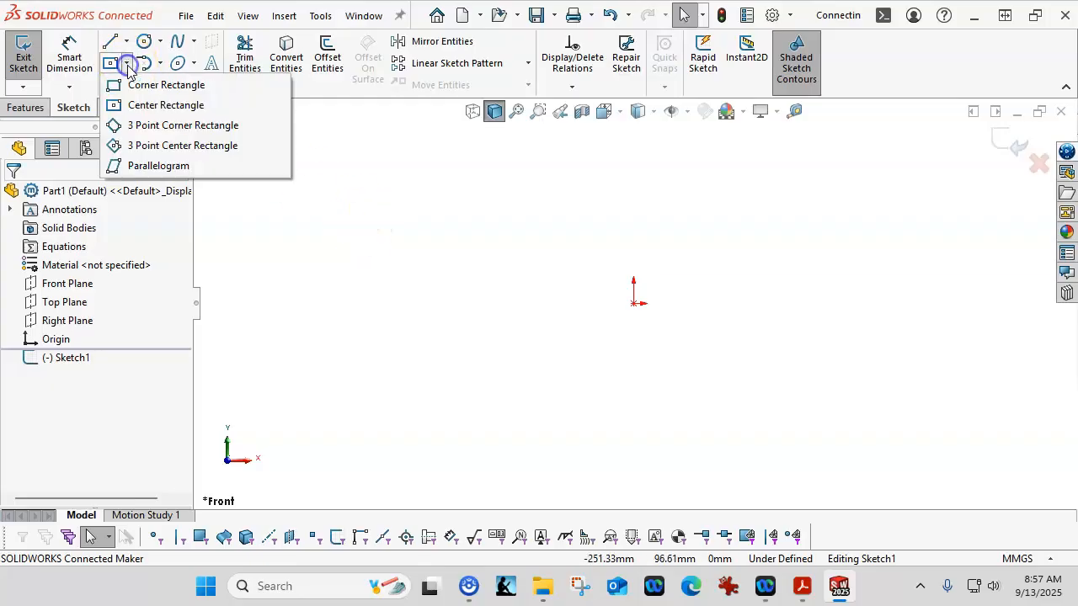
left_click(135, 105)
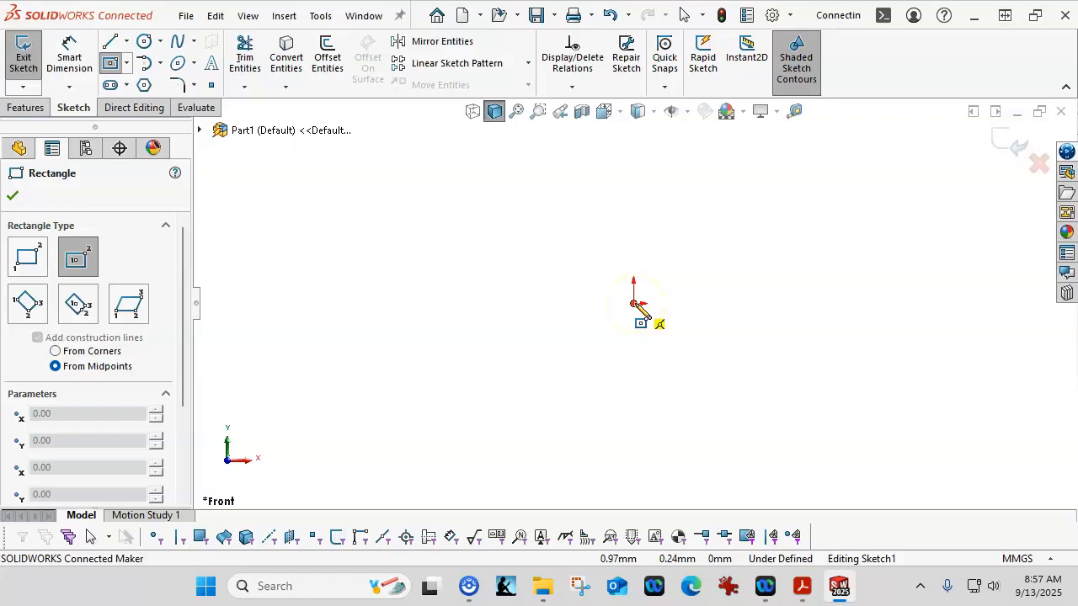
mouse_move(634, 304)
left_mouse_down()
mouse_move(765, 366)
mouse_move(782, 353)
mouse_move(743, 349)
left_mouse_up()
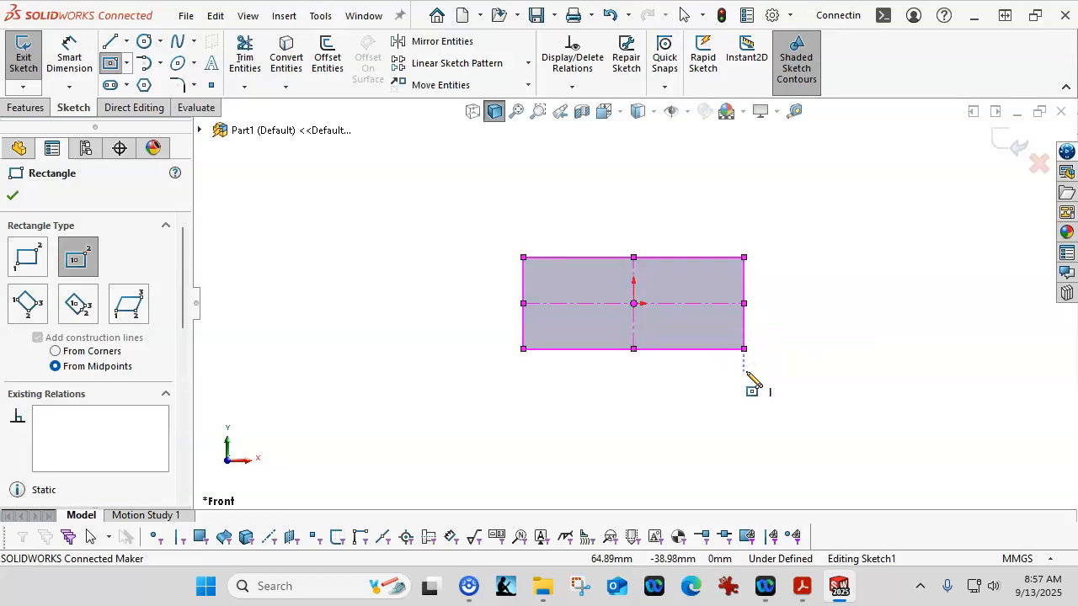
left_click(558, 312)
Dimension the rectangle with a width of 109 mm and a height of 31 mm.
left_click(74, 57)
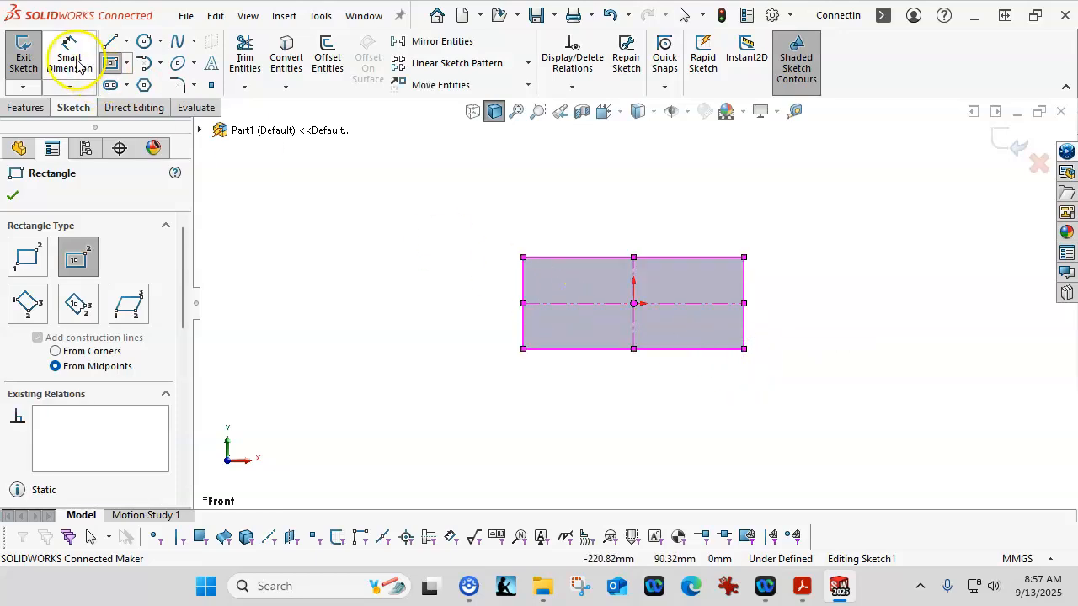
left_click(588, 350)
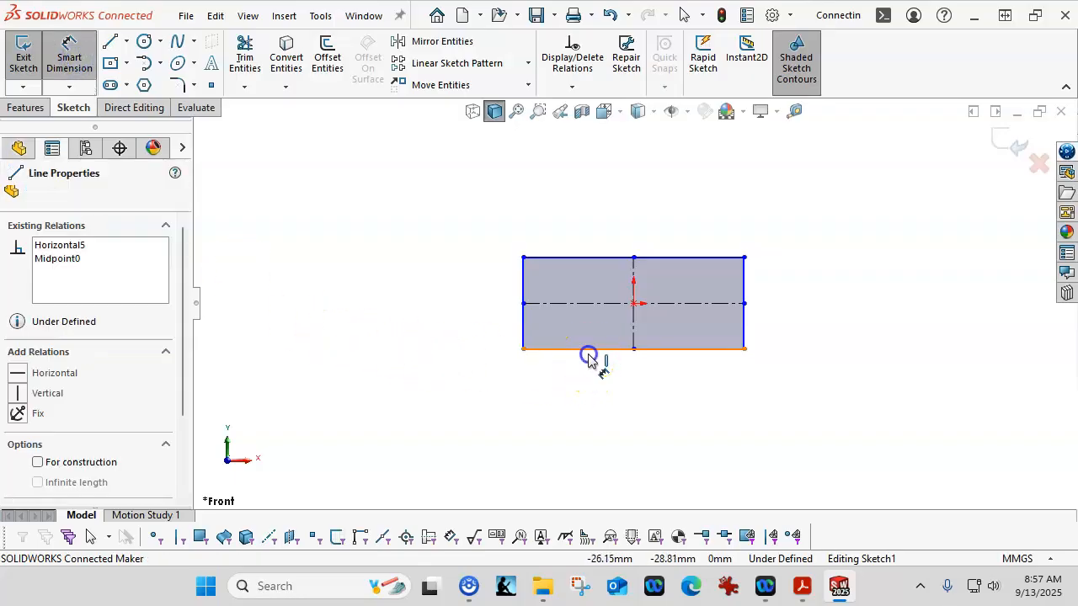
left_click(623, 449)
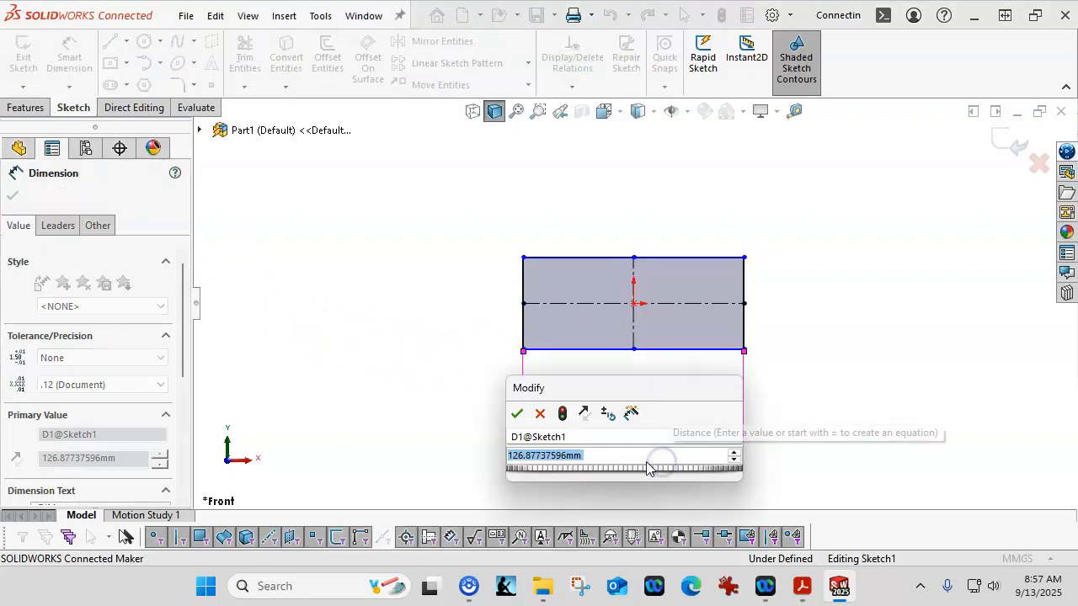
type("100")
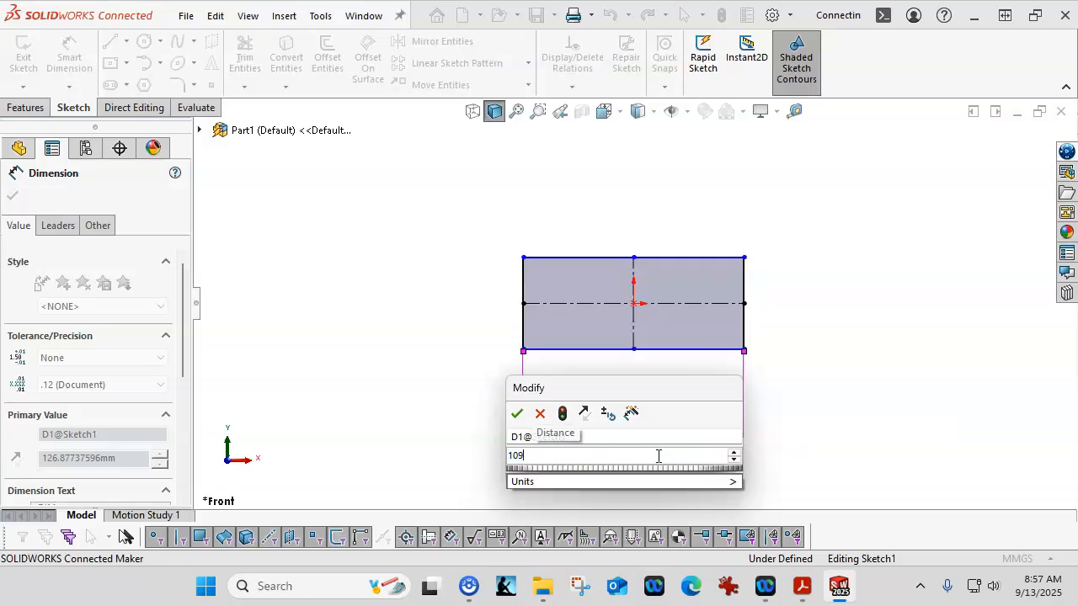
key("Return")
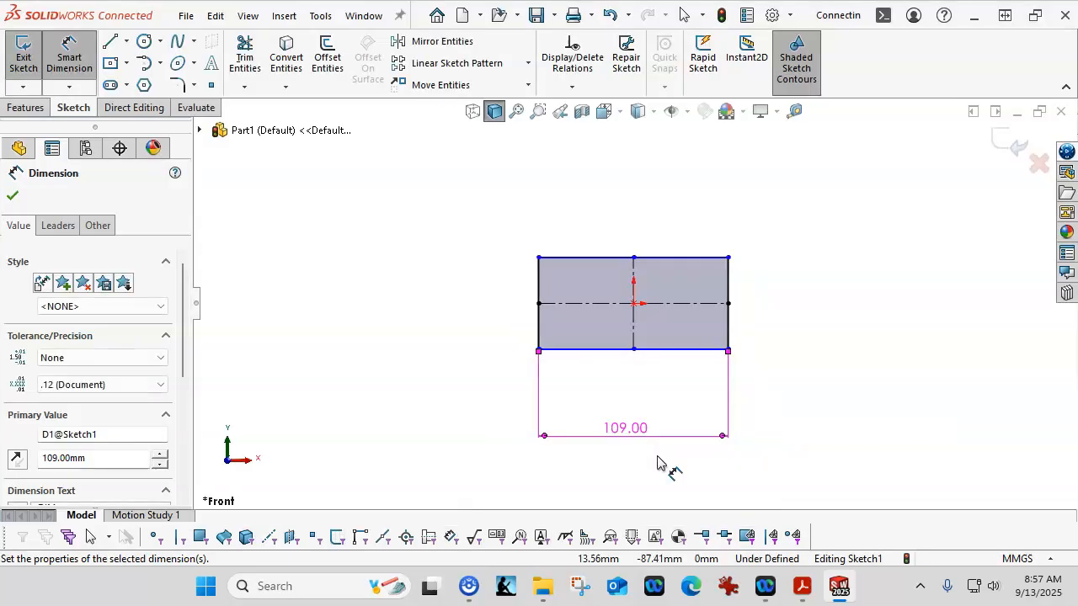
left_click(537, 284)
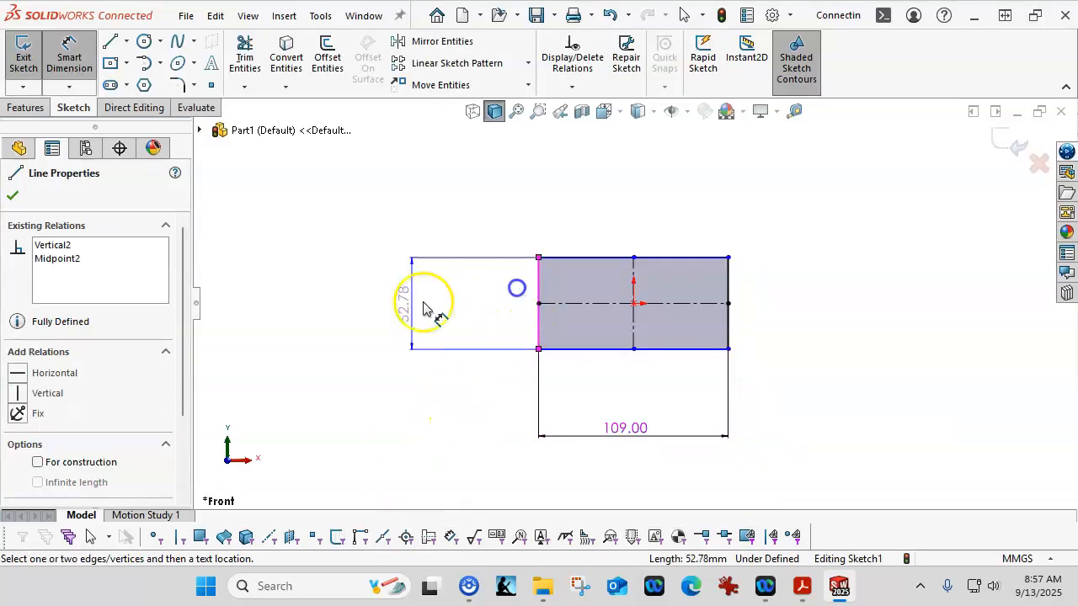
left_click(408, 304)
type("31")
key("Return")
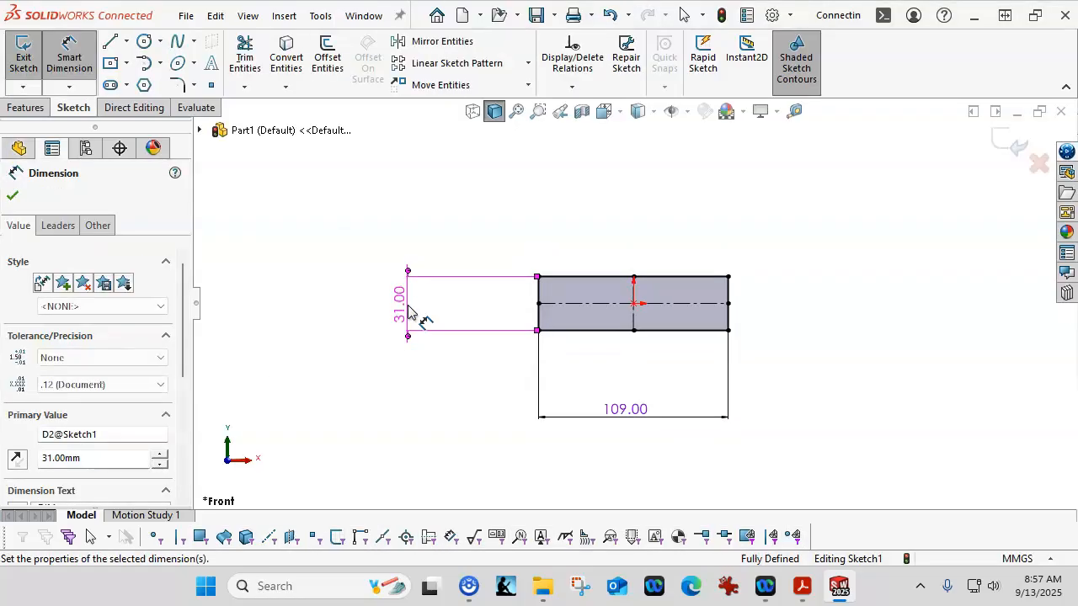
Move the width and height dimensions closer to the rectangle.
left_click_drag(629, 412, 632, 381)
left_click_drag(410, 313, 476, 313)
scroll(669, 316, "down", 1)
scroll(669, 316, "down", 1)
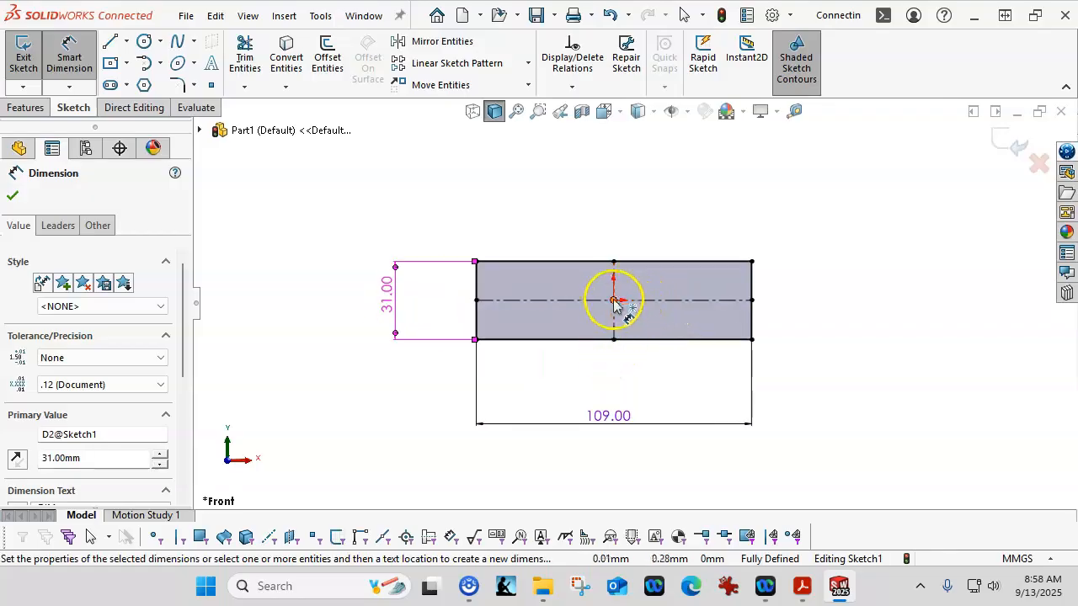
scroll(614, 299, "down", 1)
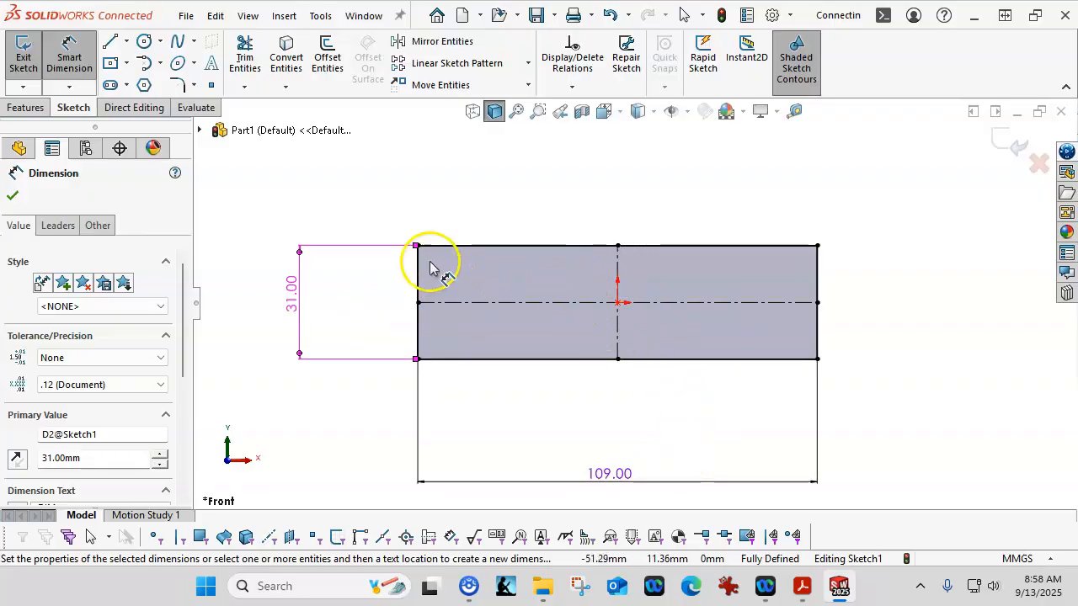
scroll(433, 264, "down", 3)
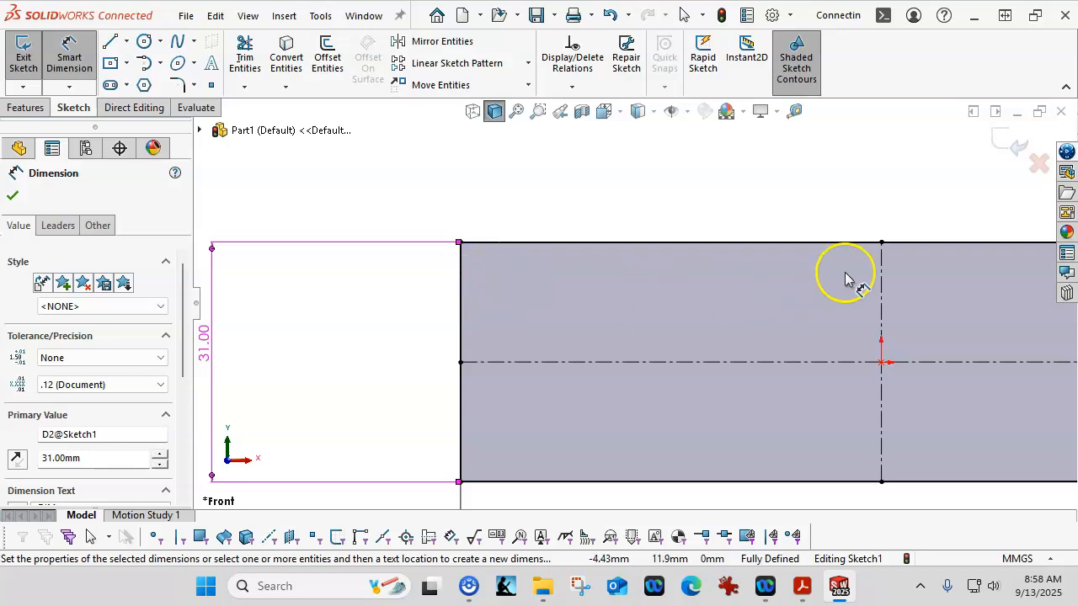
scroll(897, 258, "down", 3)
scroll(801, 314, "up", 3)
scroll(758, 337, "up", 5)
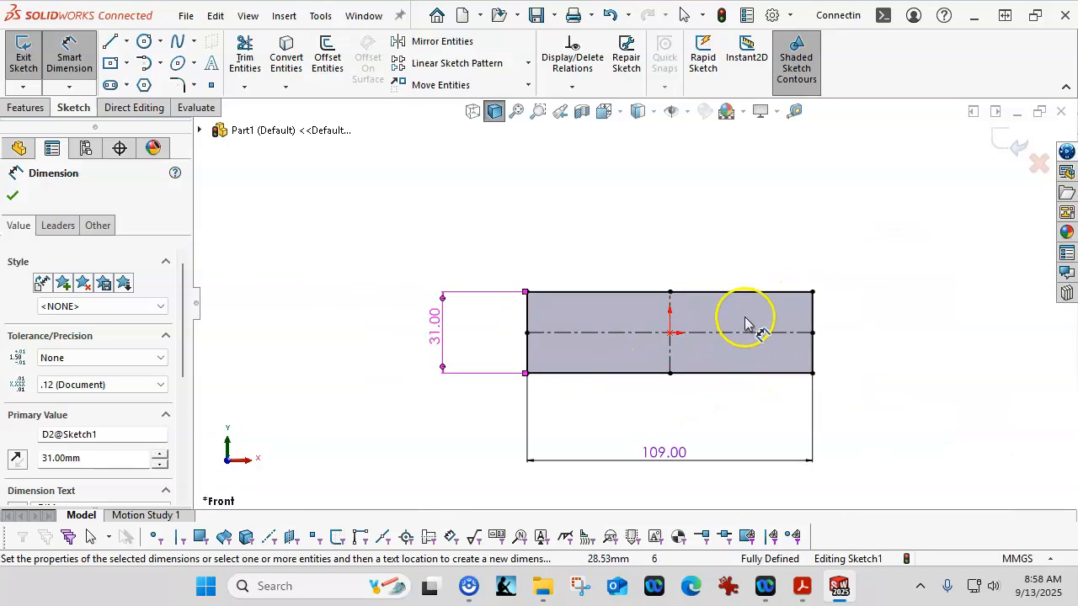
scroll(746, 320, "down", 1)
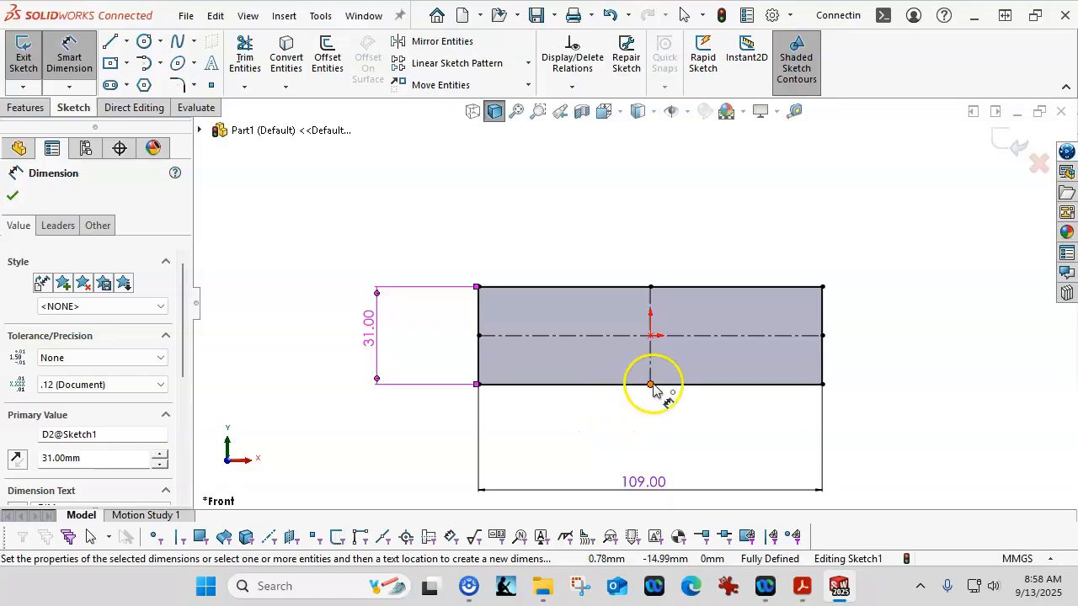
scroll(679, 411, "down", 1)
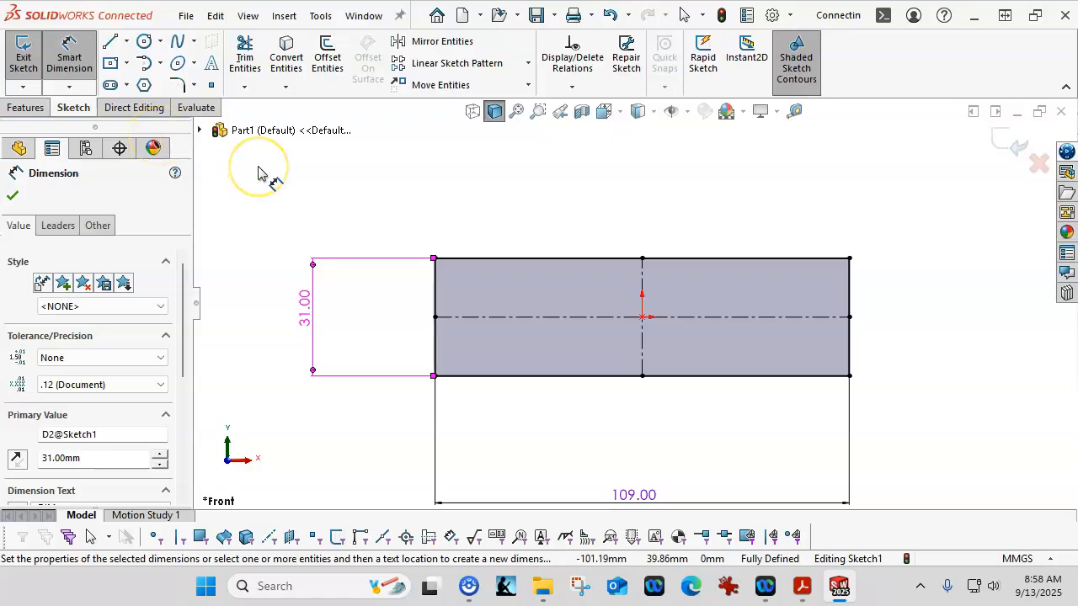
left_click(269, 189)
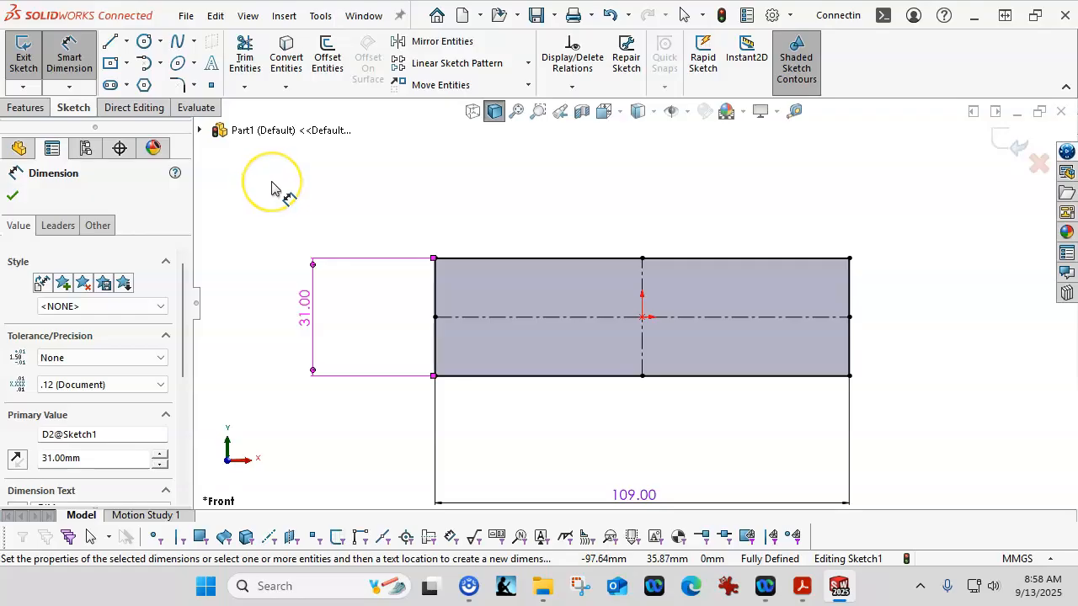
left_click(257, 190)
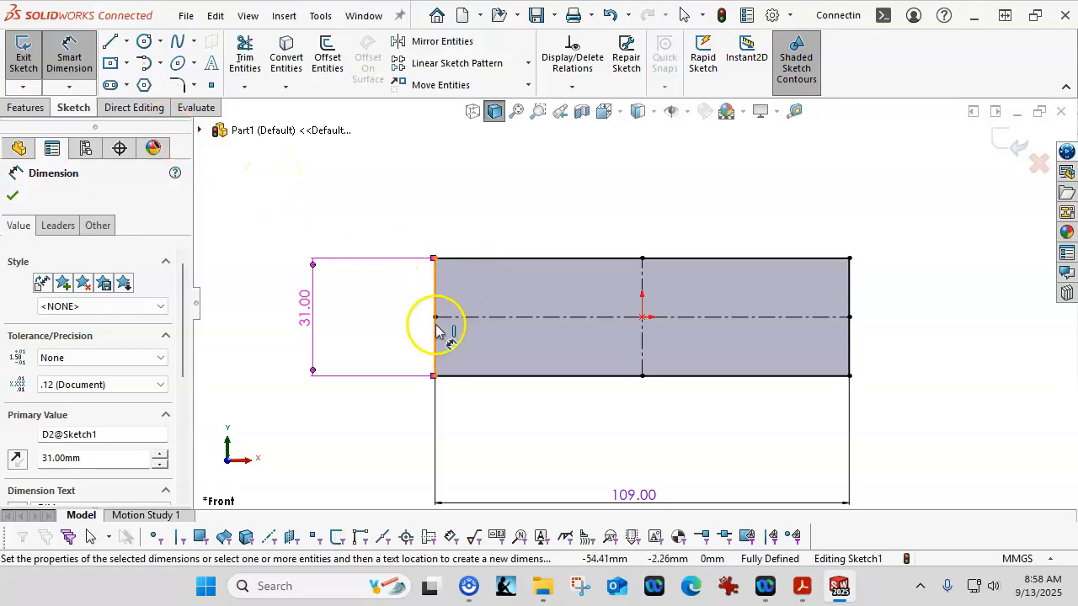
Sketch a circle centred on each of the rectangle's four corners, with radii of about 9 to 11 mm.
left_click(145, 46)
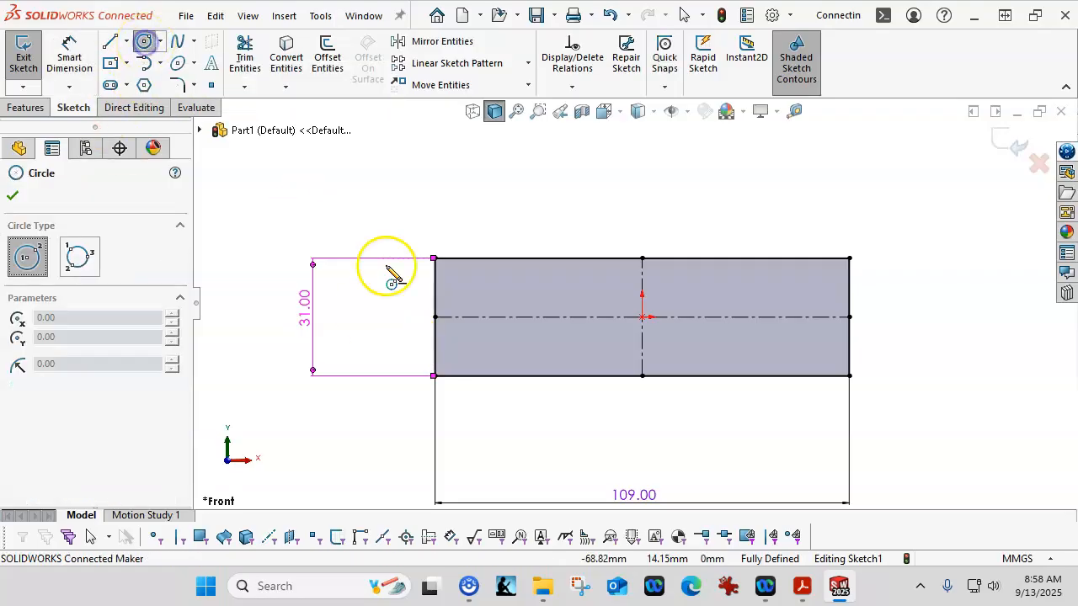
left_click(434, 260)
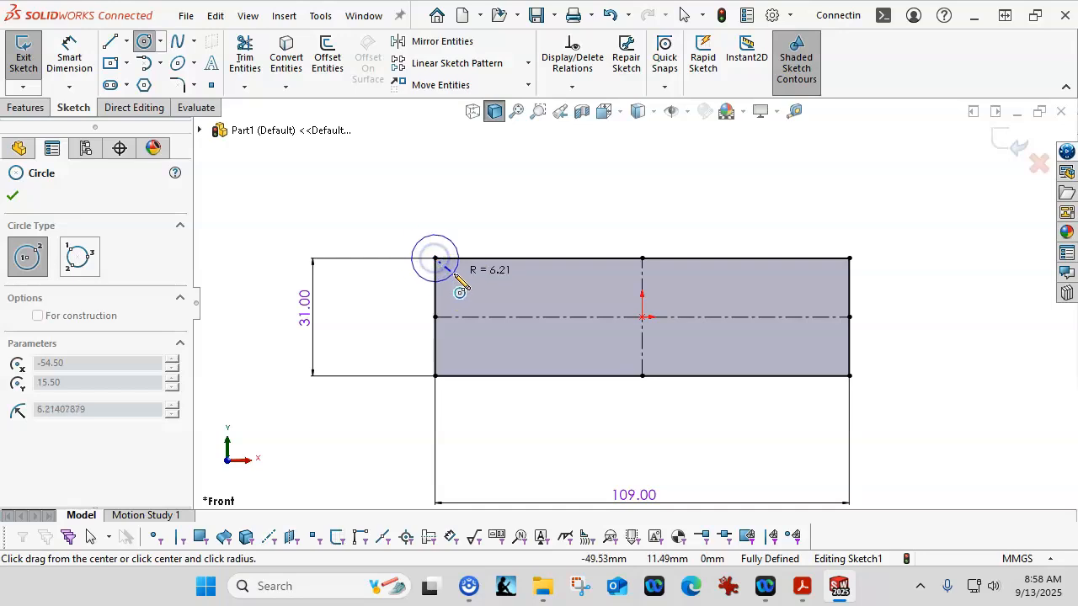
left_click(462, 274)
left_click(434, 376)
left_click(435, 414)
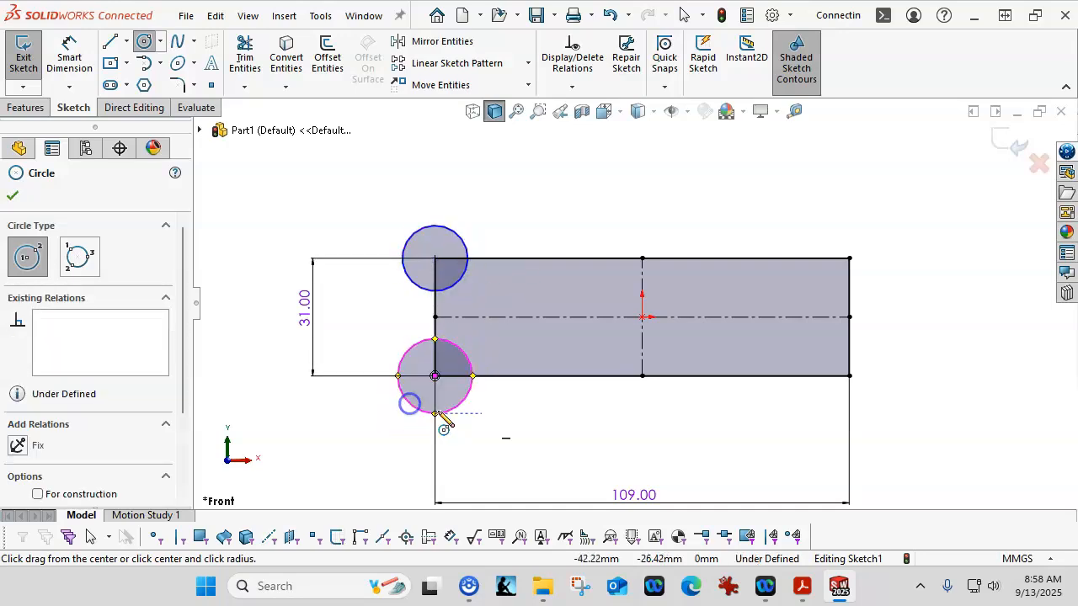
left_click(850, 376)
left_click(881, 408)
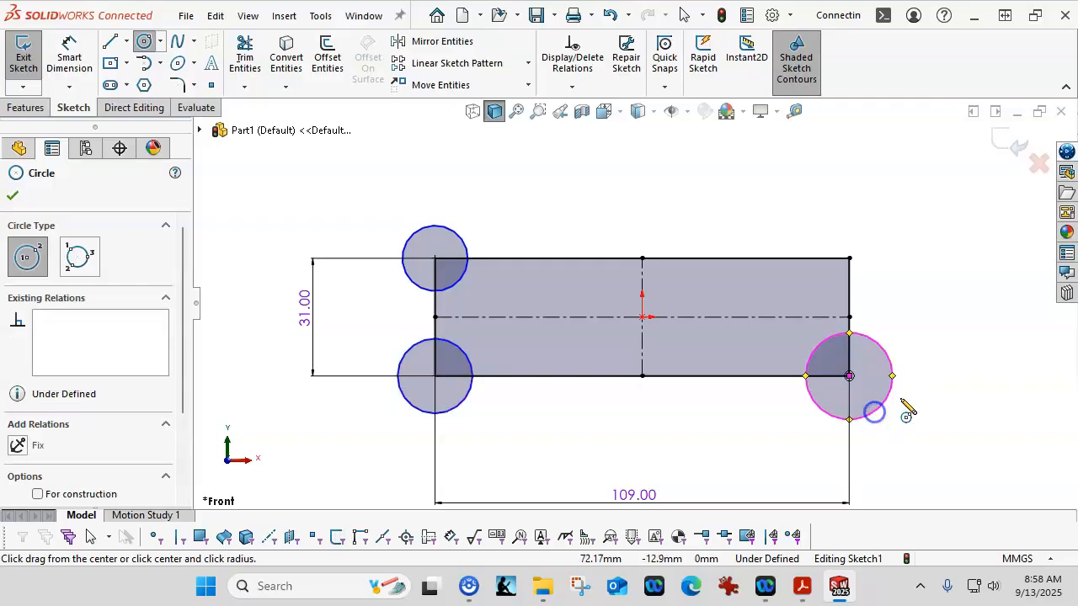
left_click(850, 258)
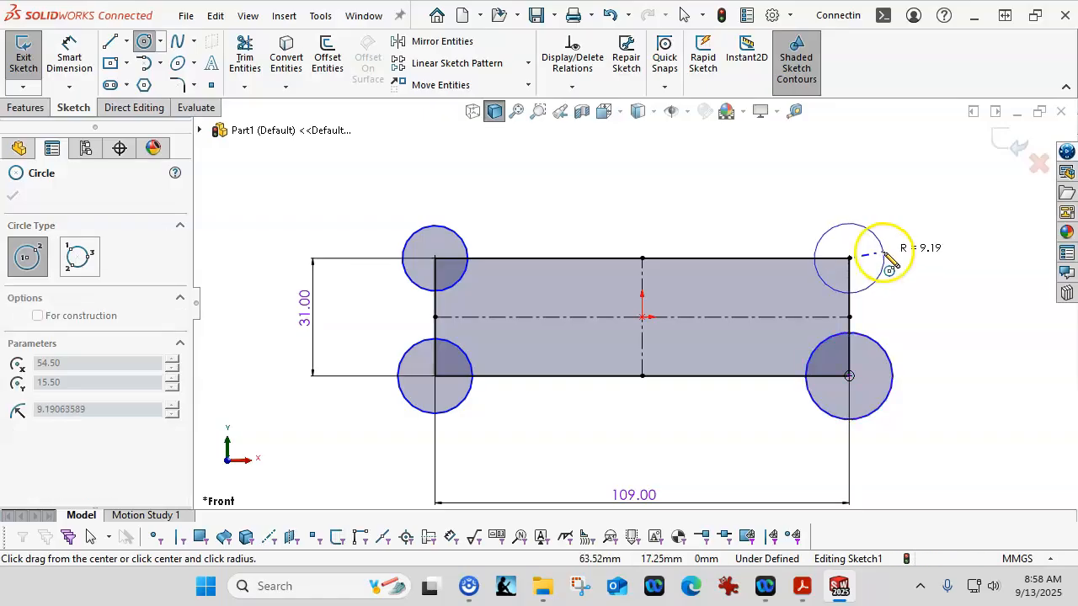
left_click(884, 254)
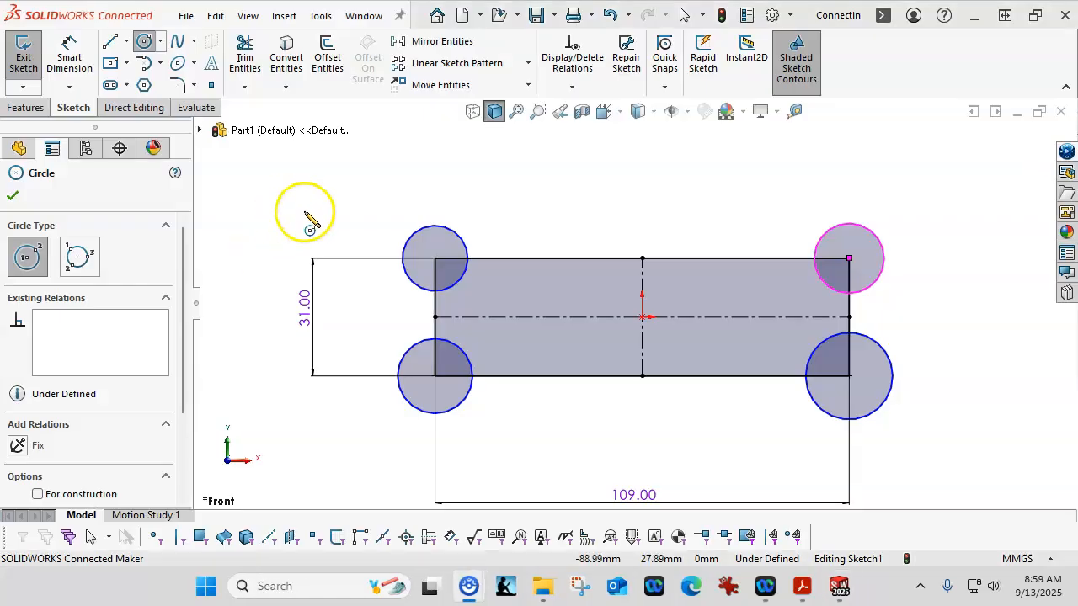
right_click(324, 197)
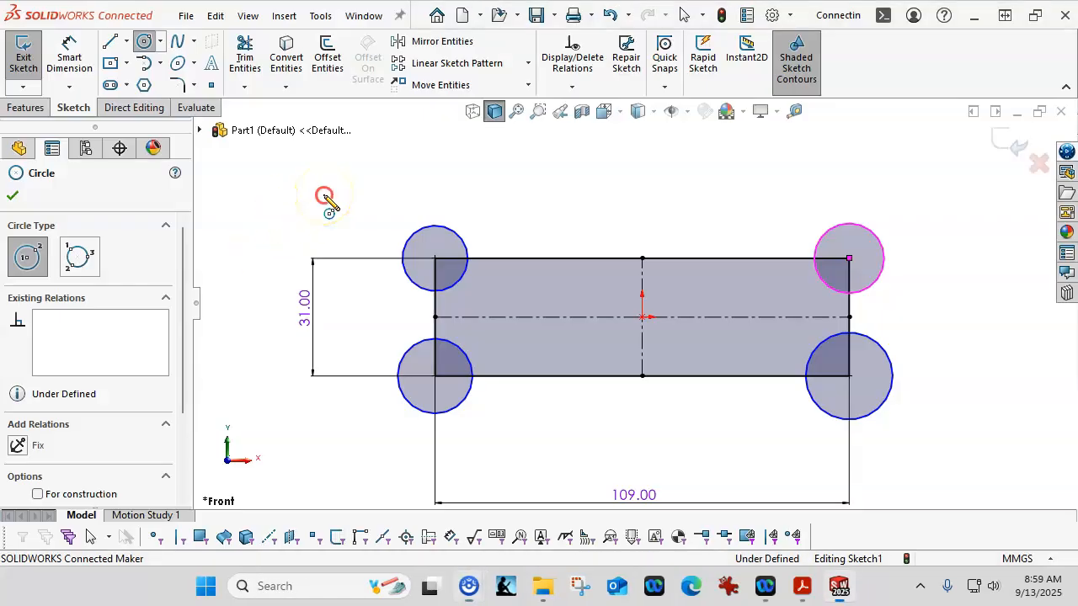
left_click(370, 208)
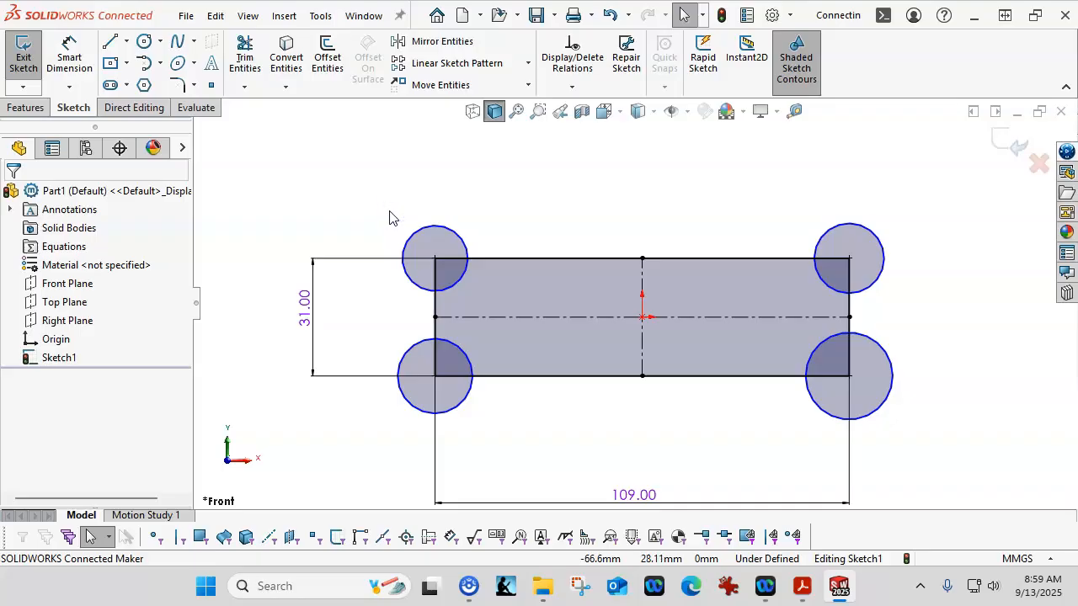
Make the four corner circles the same size with an Equal relation.
left_click(464, 242)
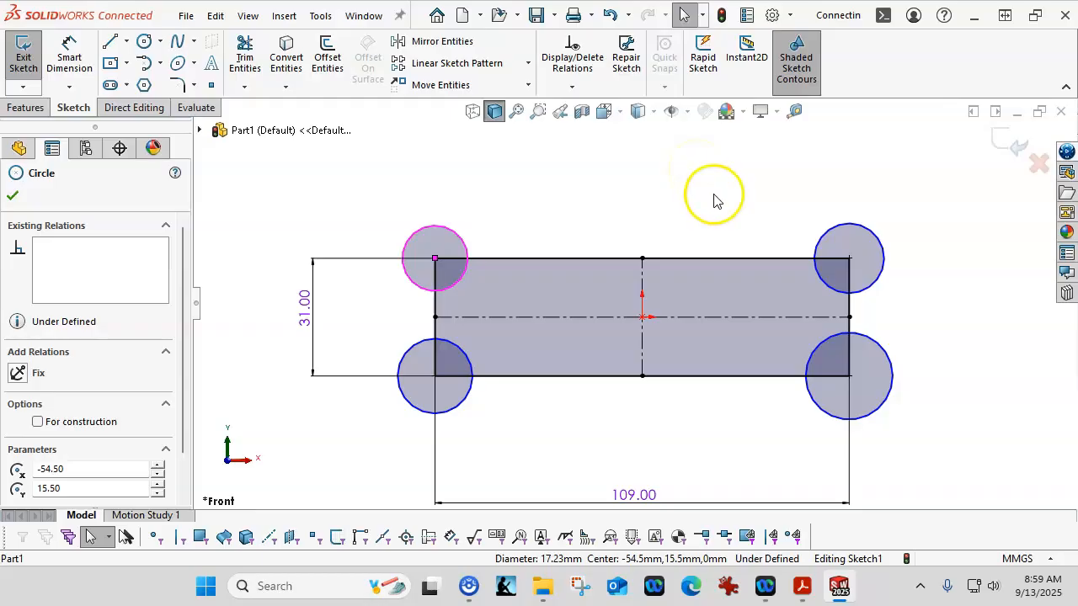
left_click(846, 227, "ctrl")
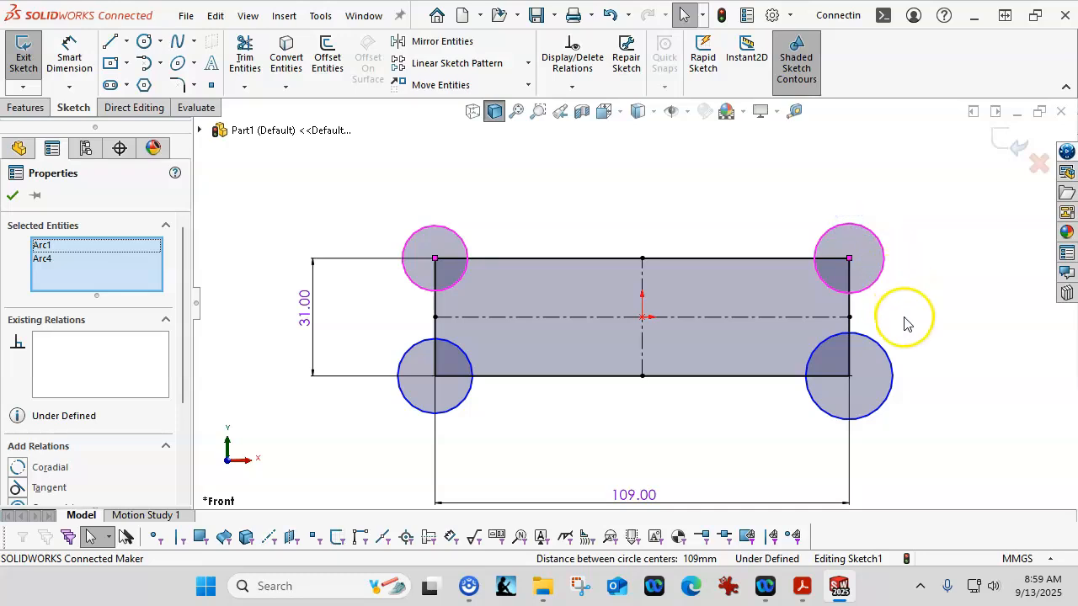
left_click(885, 358, "ctrl")
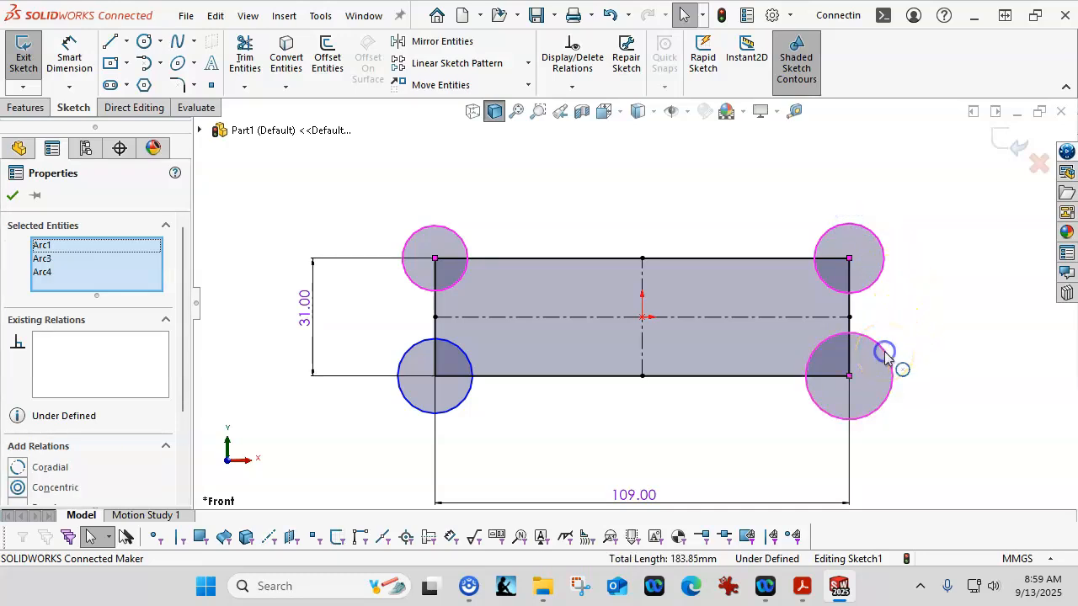
left_click(468, 410, "ctrl")
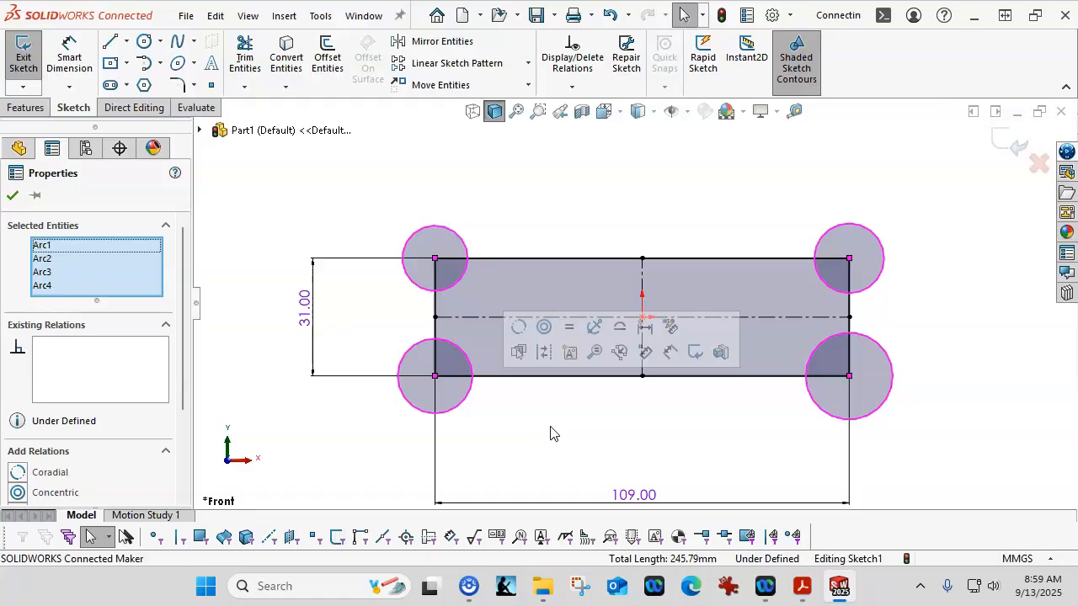
left_click_drag(188, 326, 184, 410)
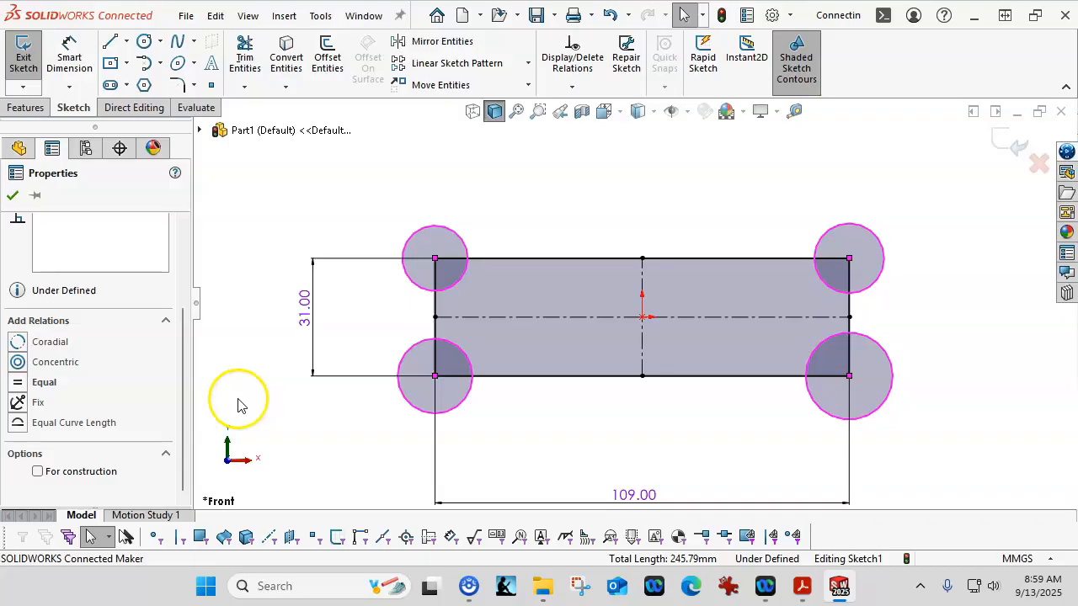
left_click(23, 385)
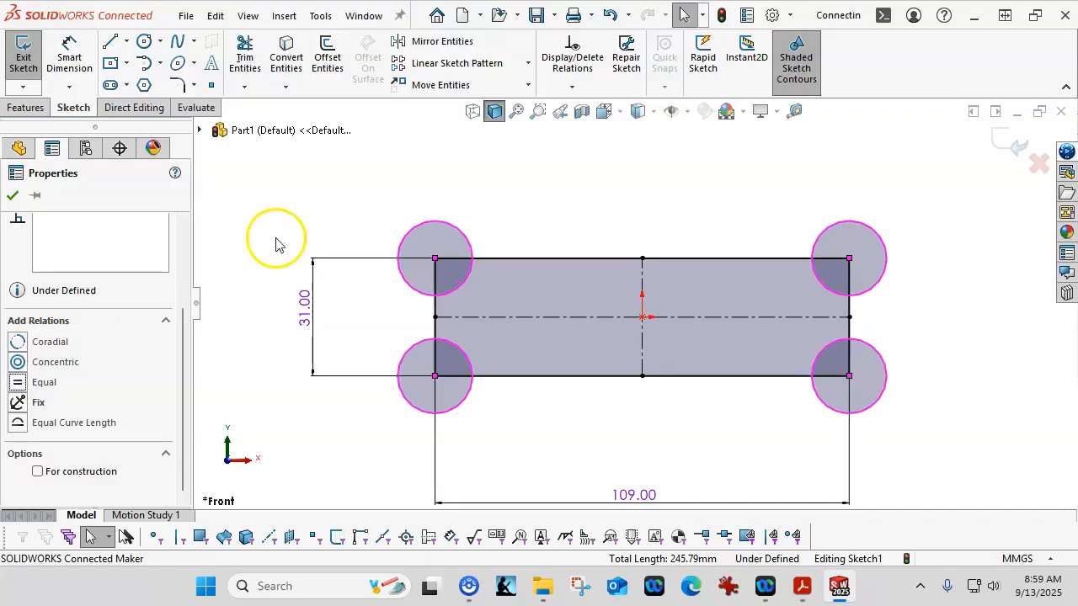
Dimension the upper-left corner circle with a diameter of 18 mm.
left_click(69, 51)
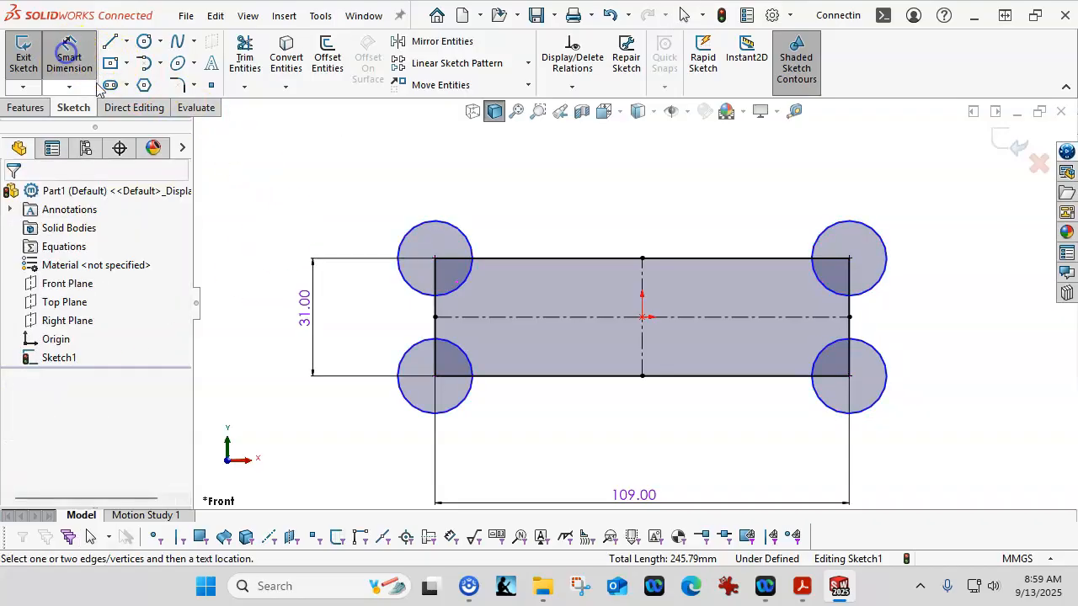
left_click(432, 229)
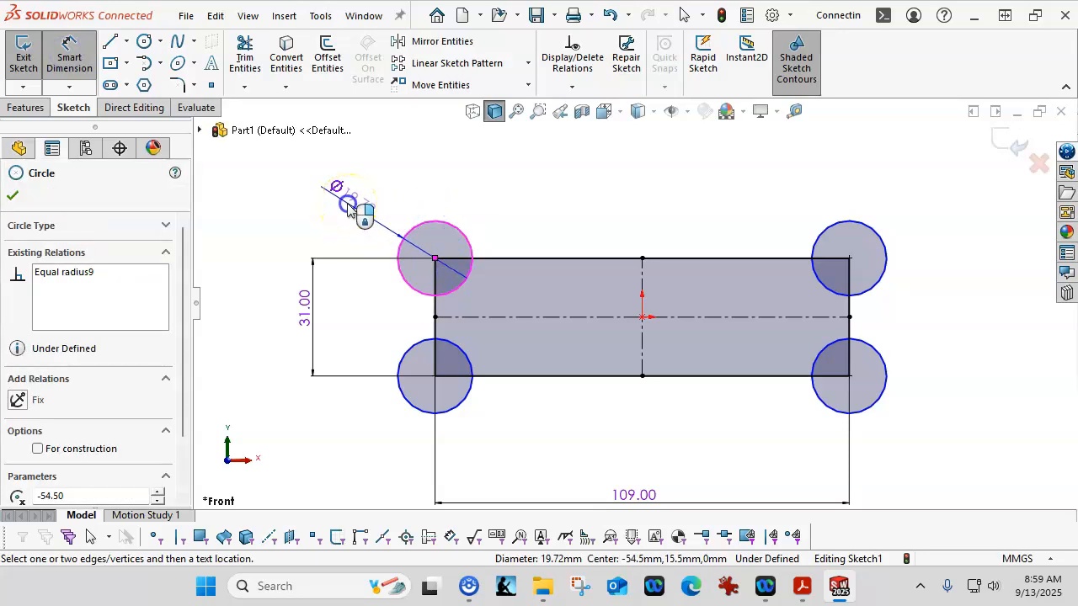
left_click(350, 209)
type("18")
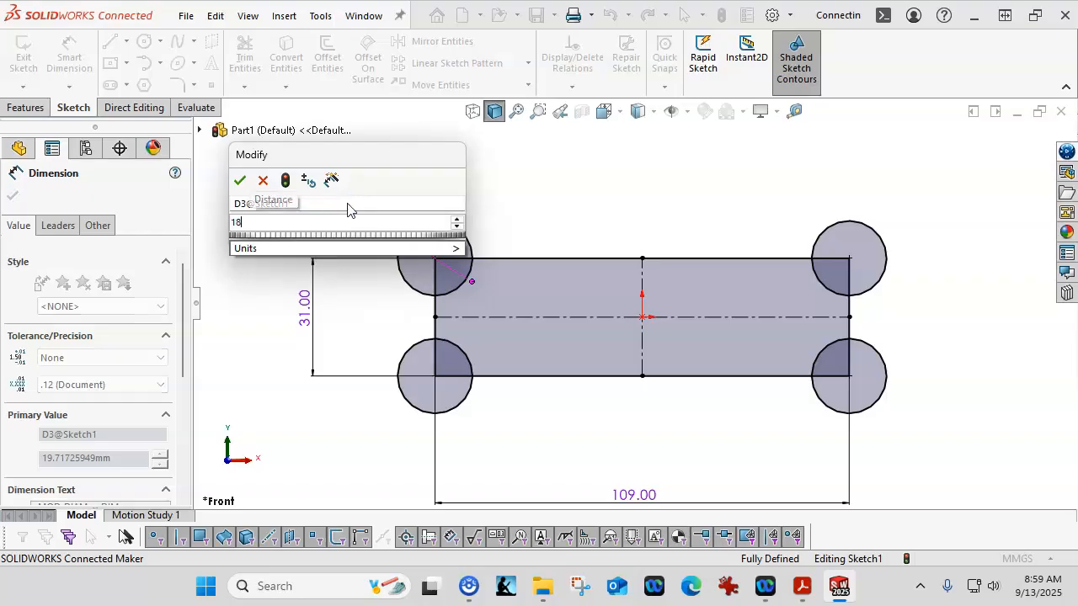
key("Return")
Display the upper-left corner circle's diameter dimension as a radius.
left_click(354, 204)
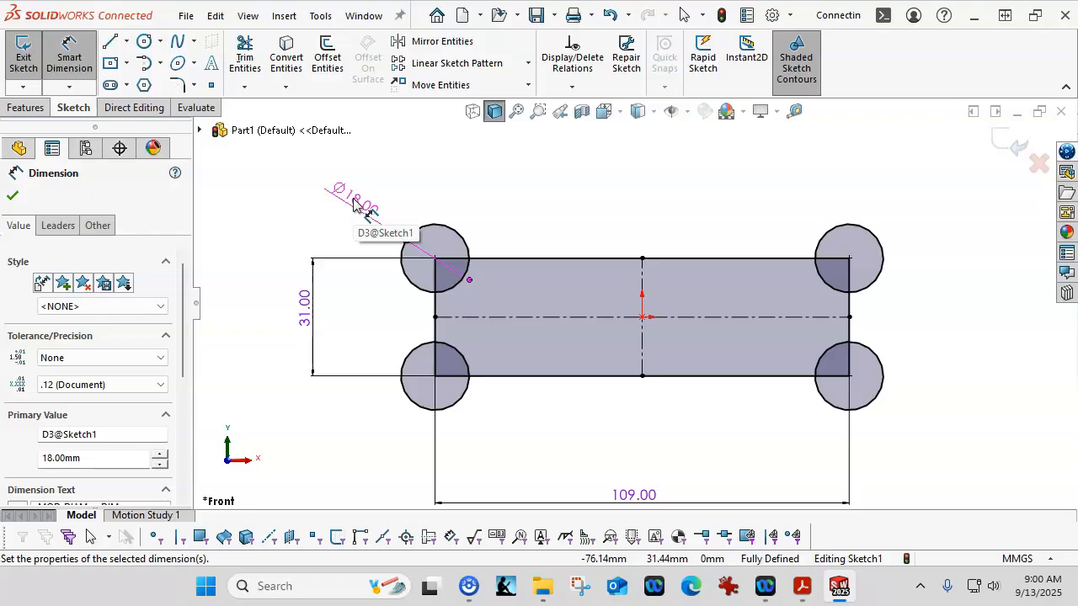
left_click(354, 205)
right_click(353, 205)
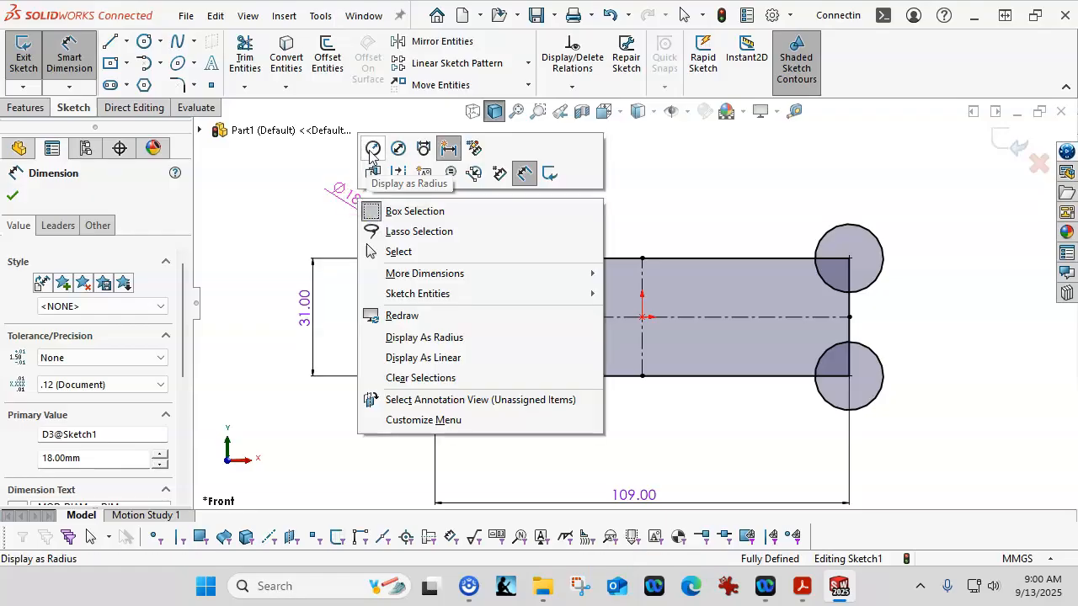
left_click(372, 151)
left_click(330, 181)
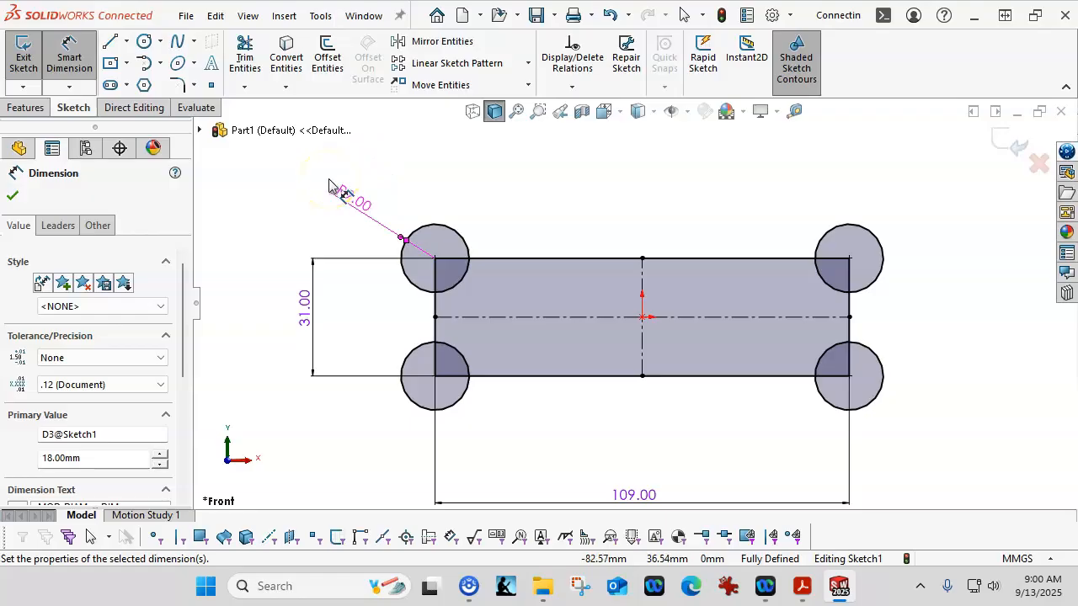
left_click(539, 251)
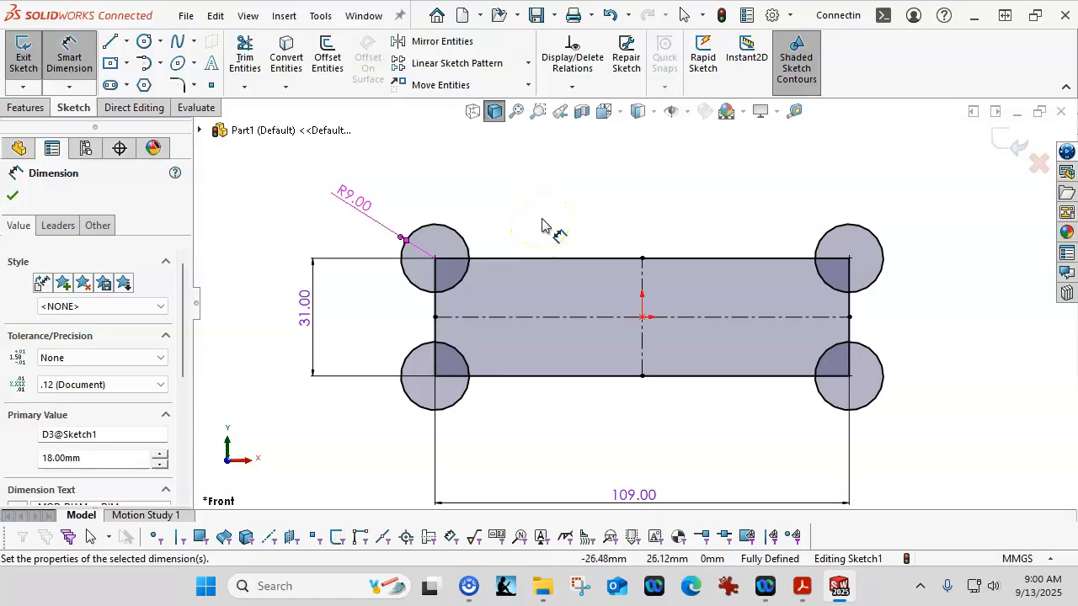
Sketch two concentric circles on the horizontal centerline near the rectangle's left edge, about 6.3 mm and 10 mm in diameter.
left_click(144, 41)
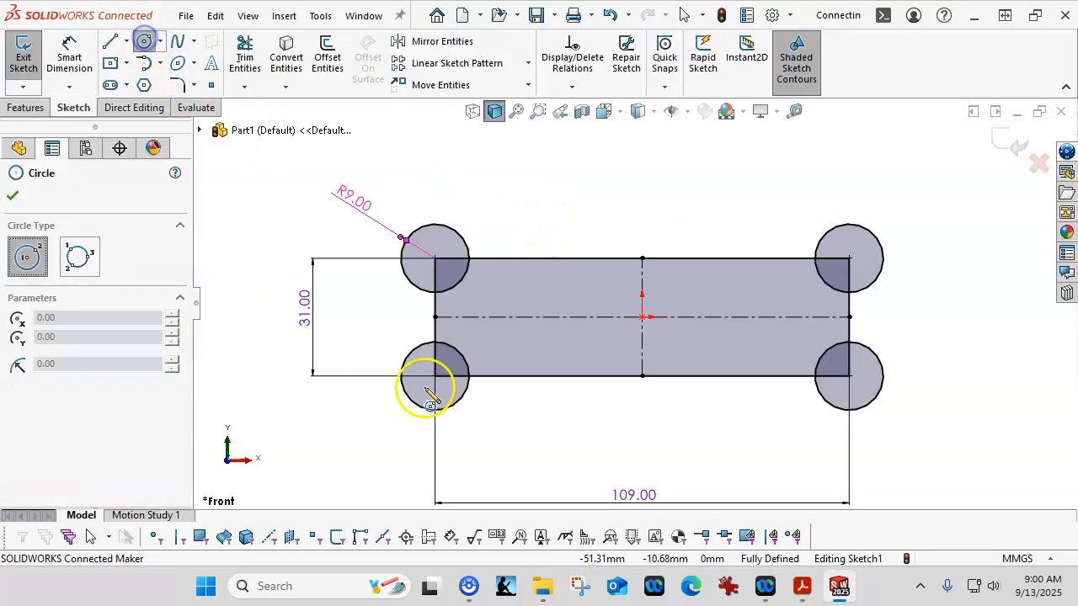
left_click(495, 317)
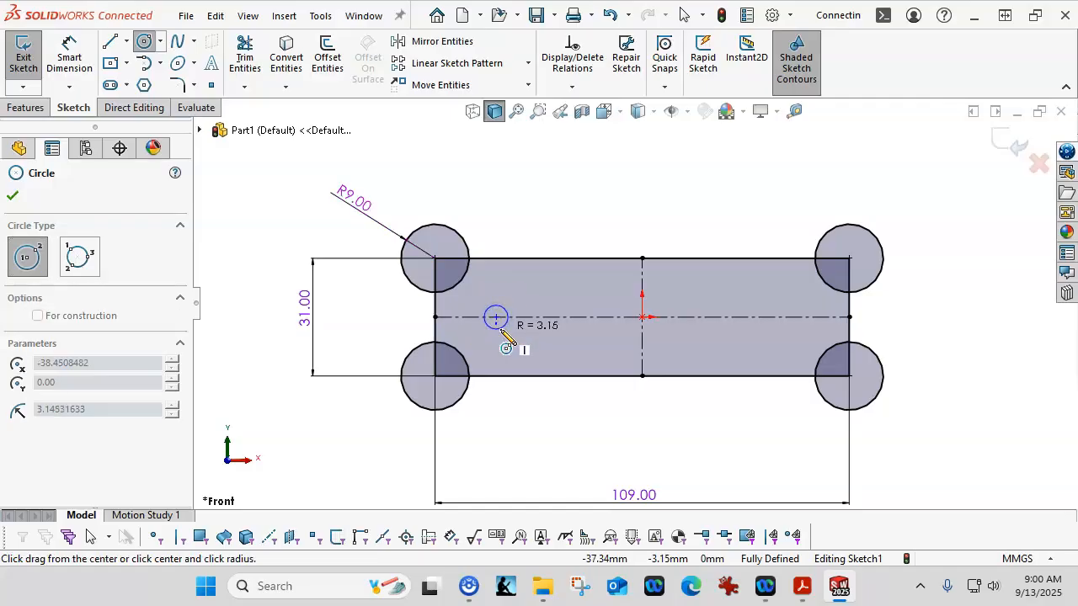
left_click(503, 330)
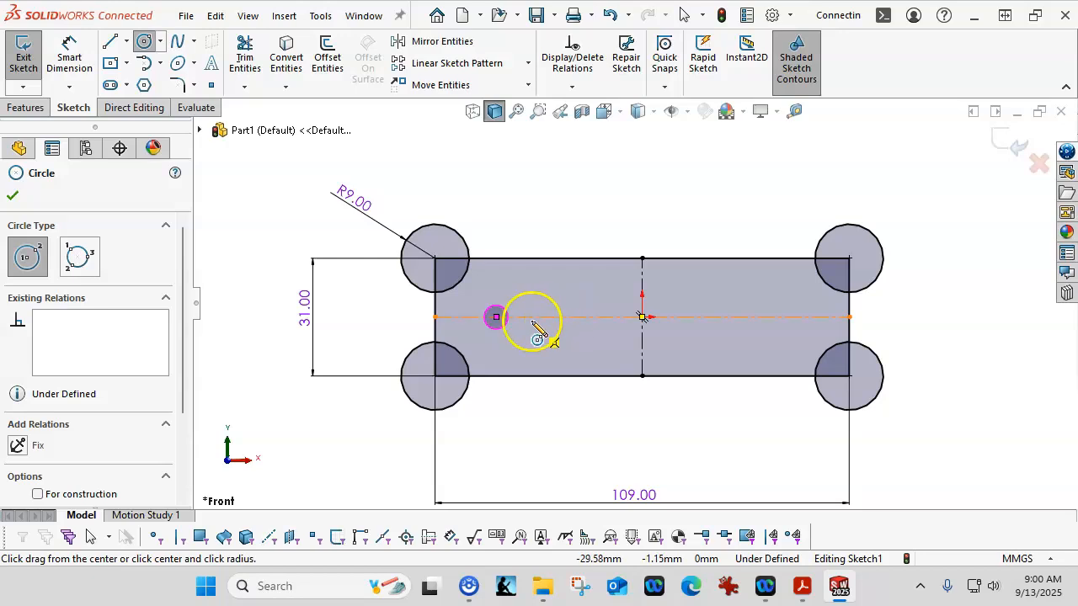
left_click(495, 317)
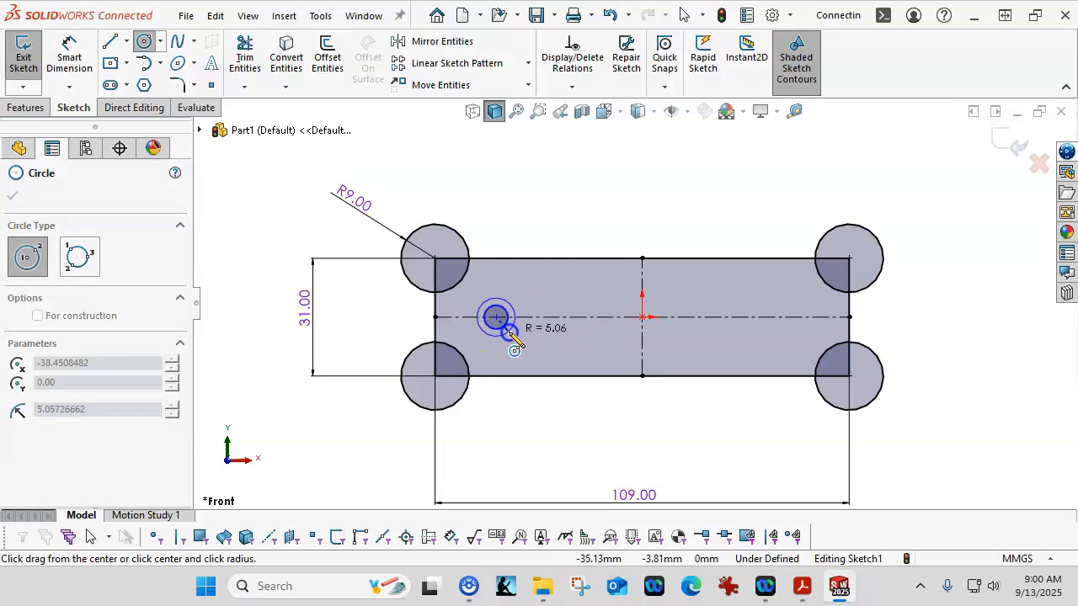
left_click(510, 334)
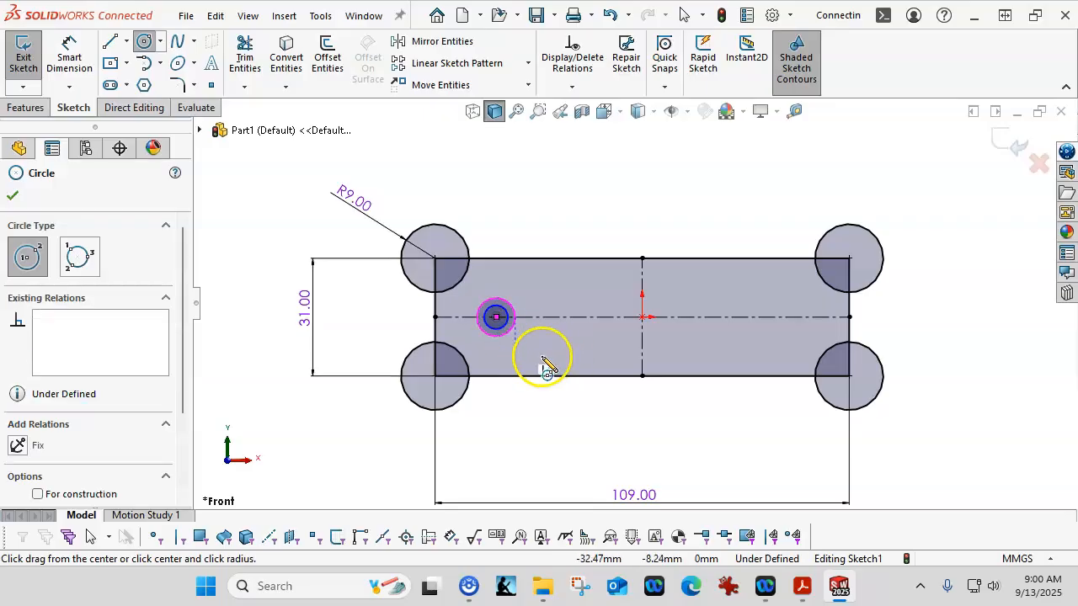
Dimension the concentric circles with diameters of 5 mm for the inner one and 8 mm for the outer one.
left_click(66, 57)
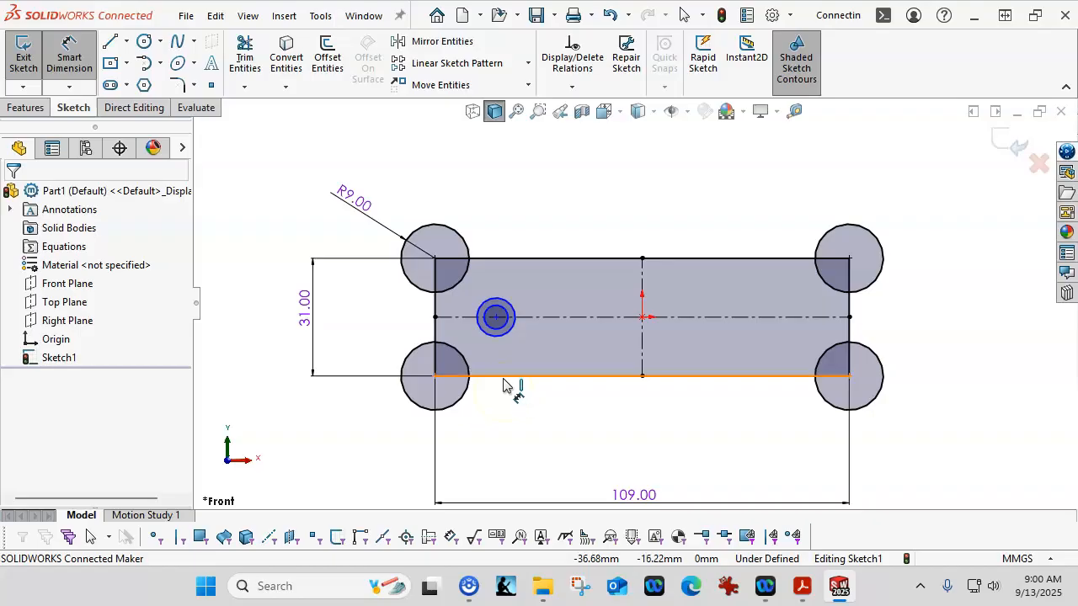
left_click(495, 334)
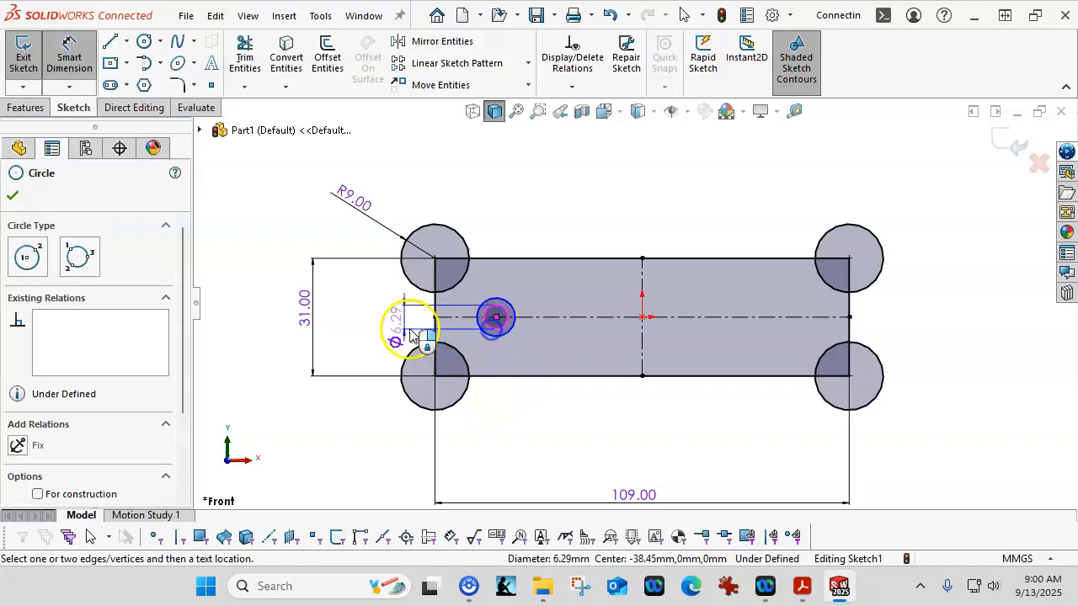
left_click(359, 358)
type("5")
key("Return")
left_click(481, 335)
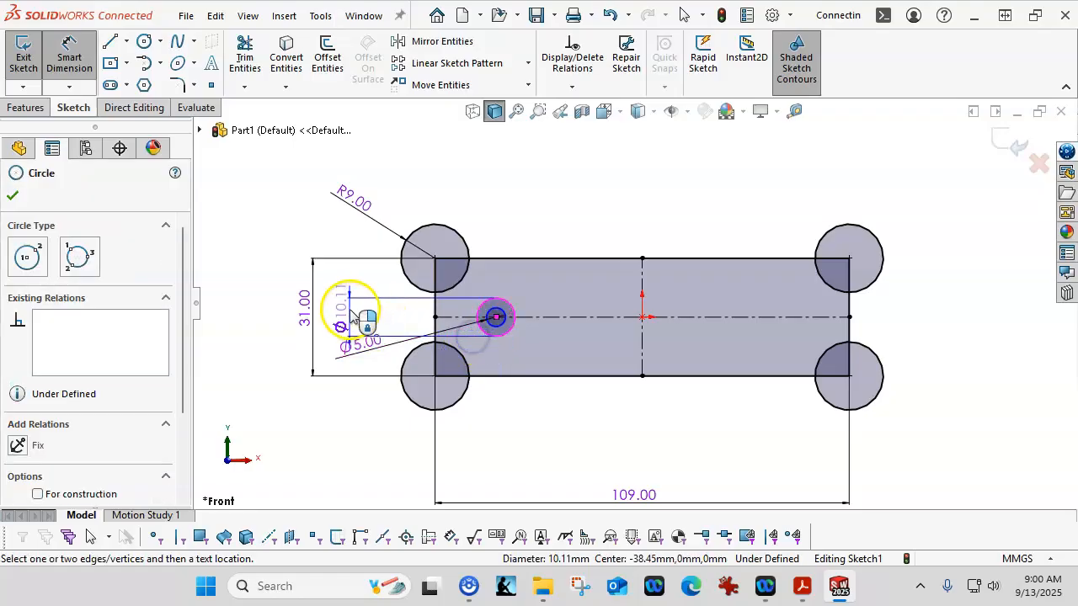
left_click(357, 300)
type("8")
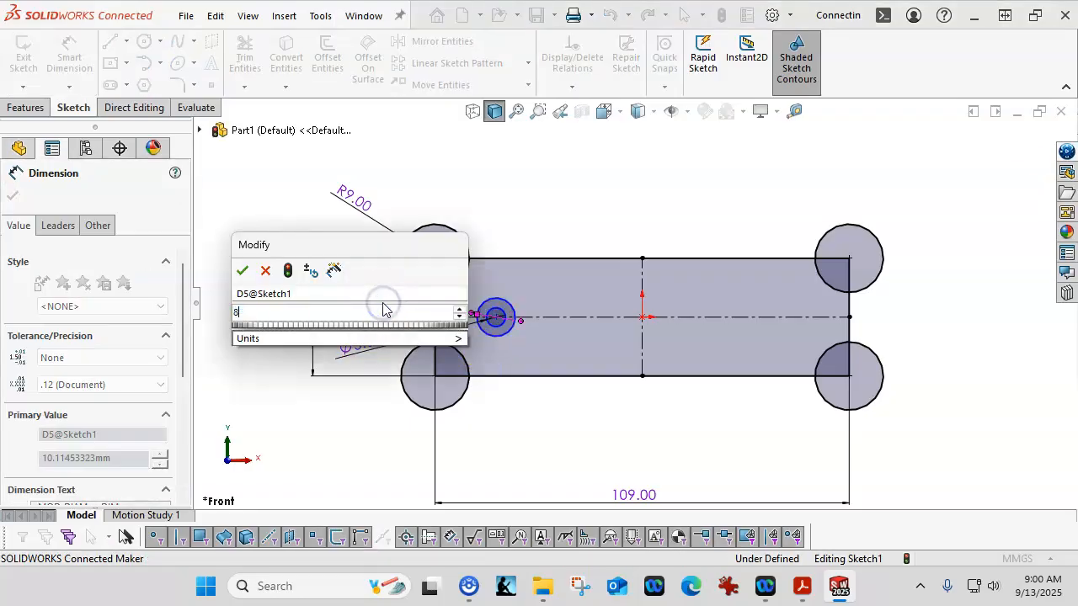
key("Return")
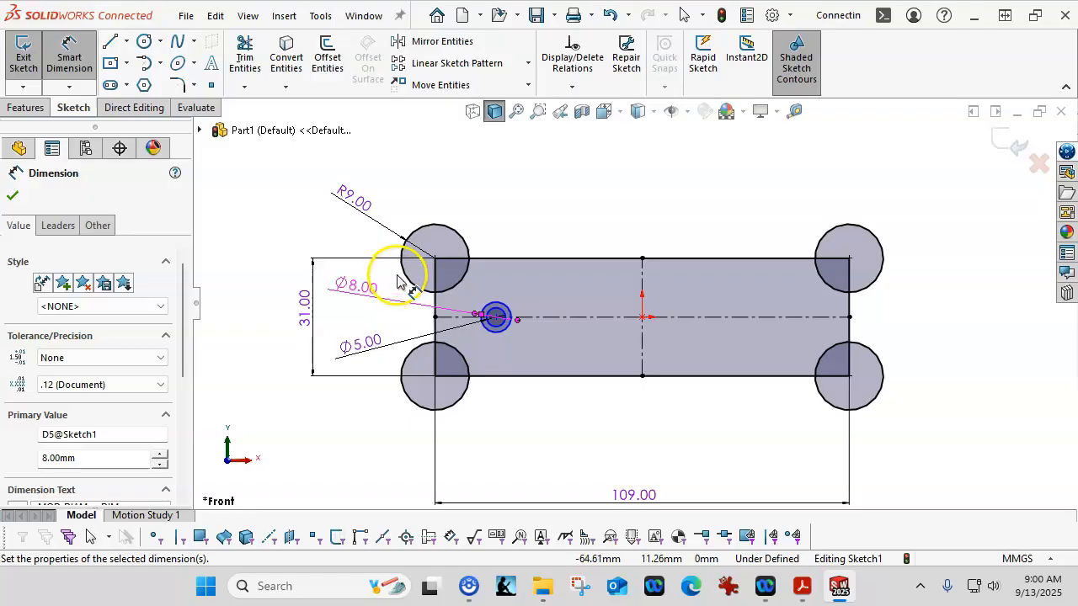
Dimension the concentric circles' center 9 mm from the rectangle's left edge.
left_click(434, 333)
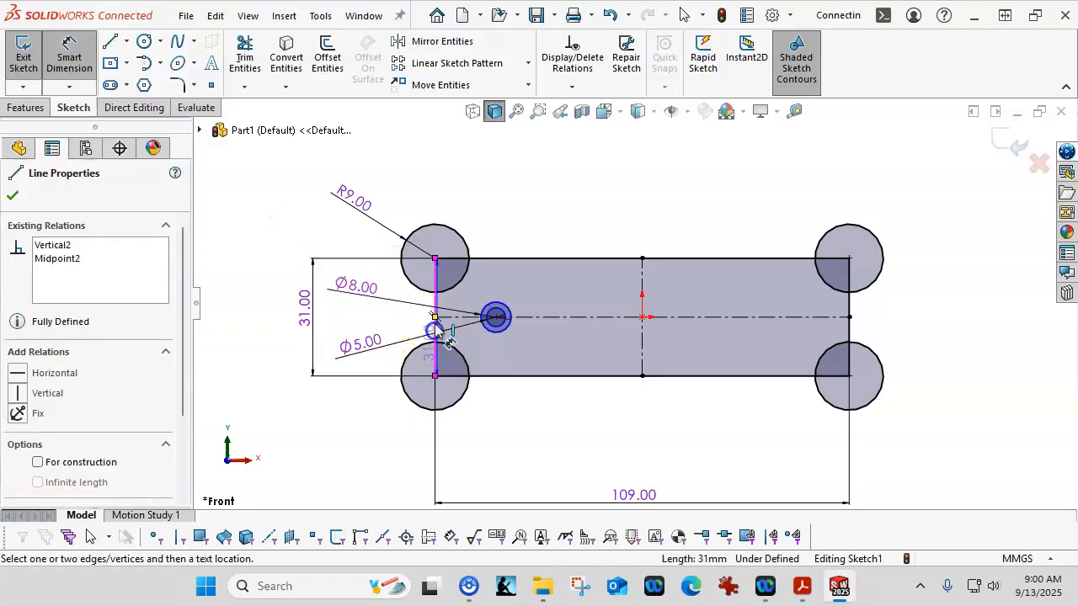
left_click(499, 330)
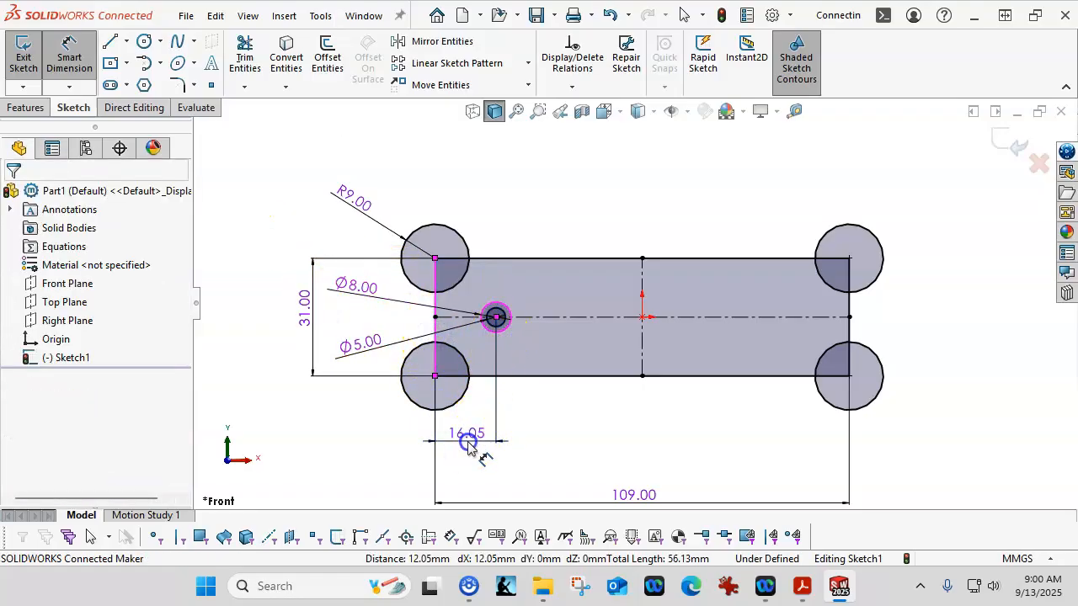
left_click(468, 446)
type("9")
key("Return")
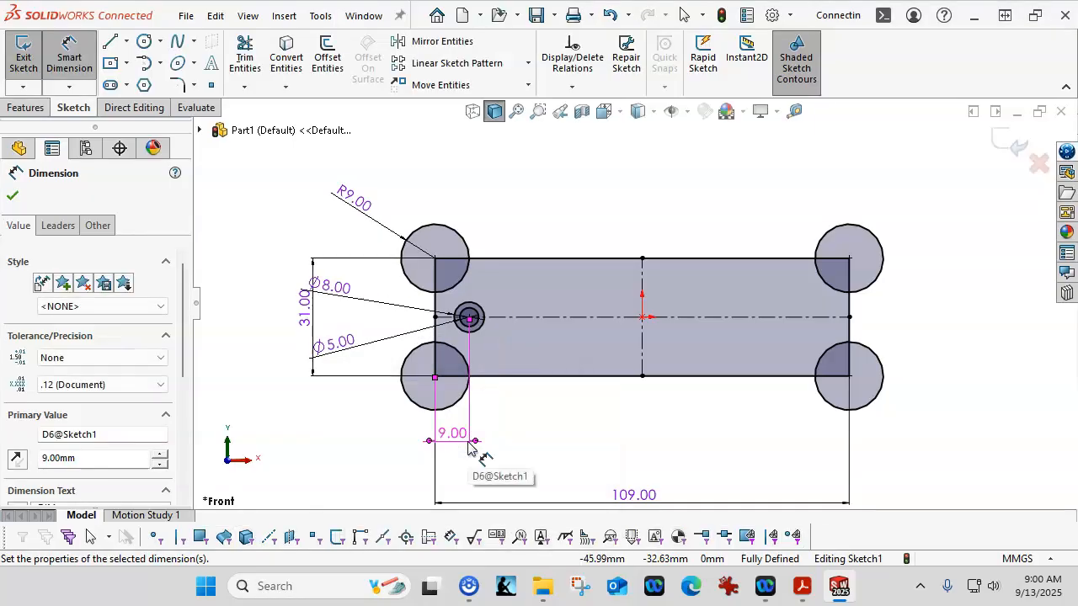
right_click(267, 168)
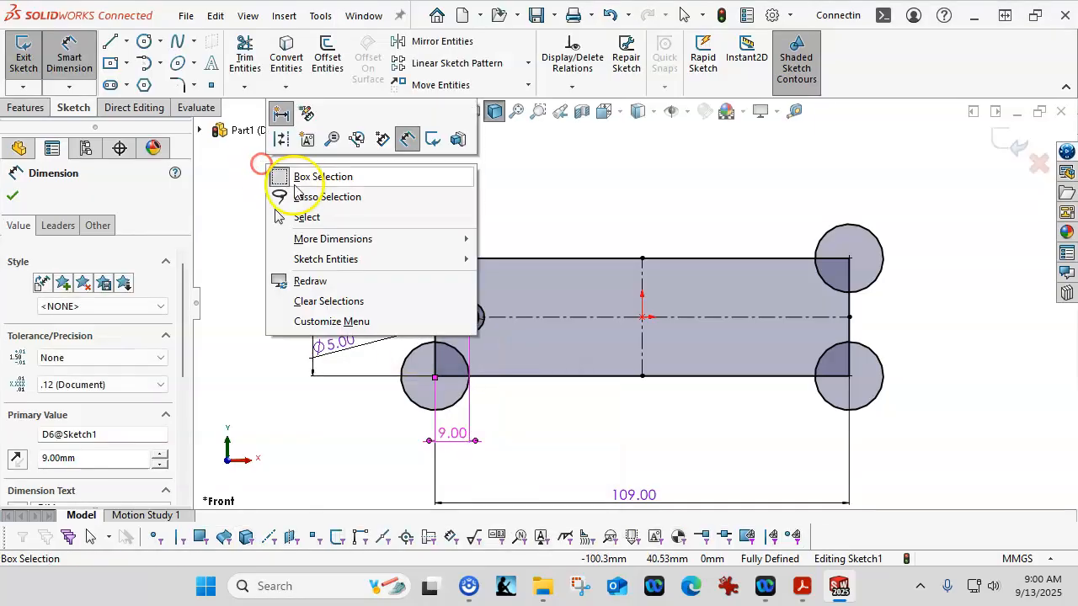
left_click(308, 219)
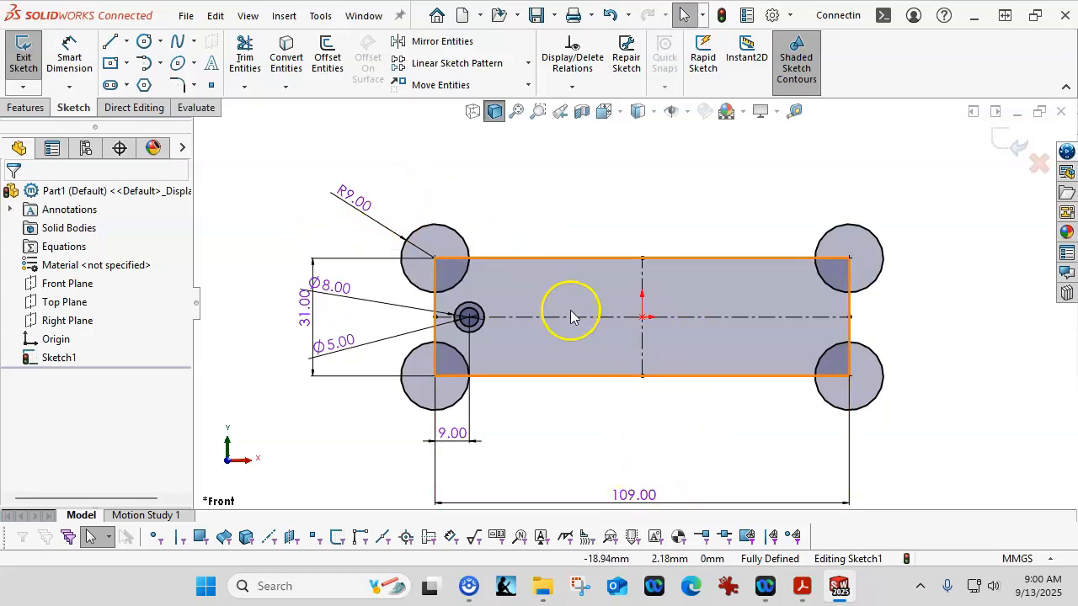
left_click(470, 314)
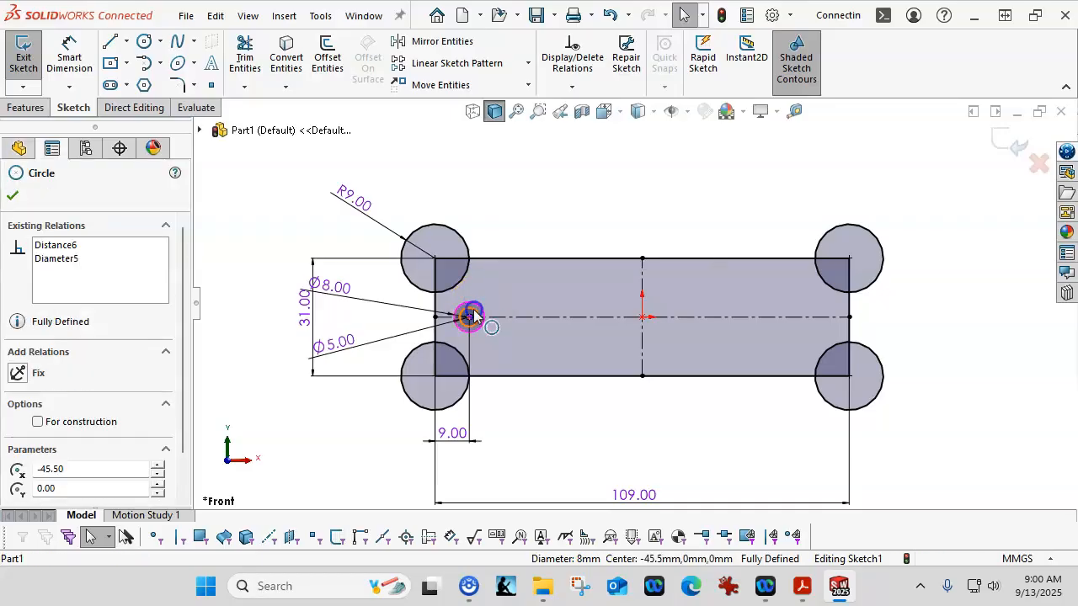
left_click(471, 316, "ctrl")
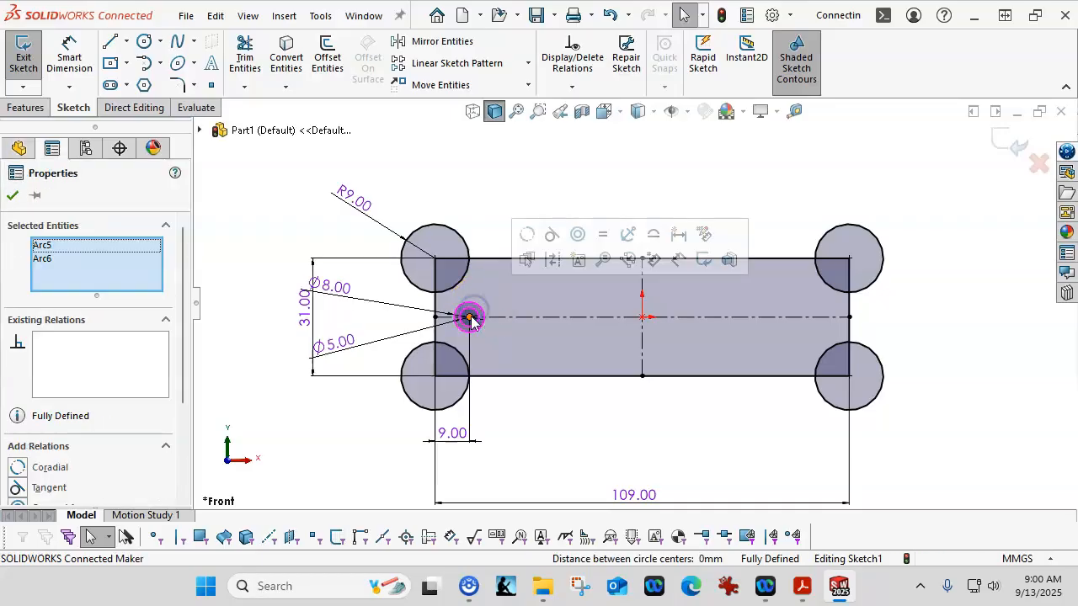
left_click(641, 346, "ctrl")
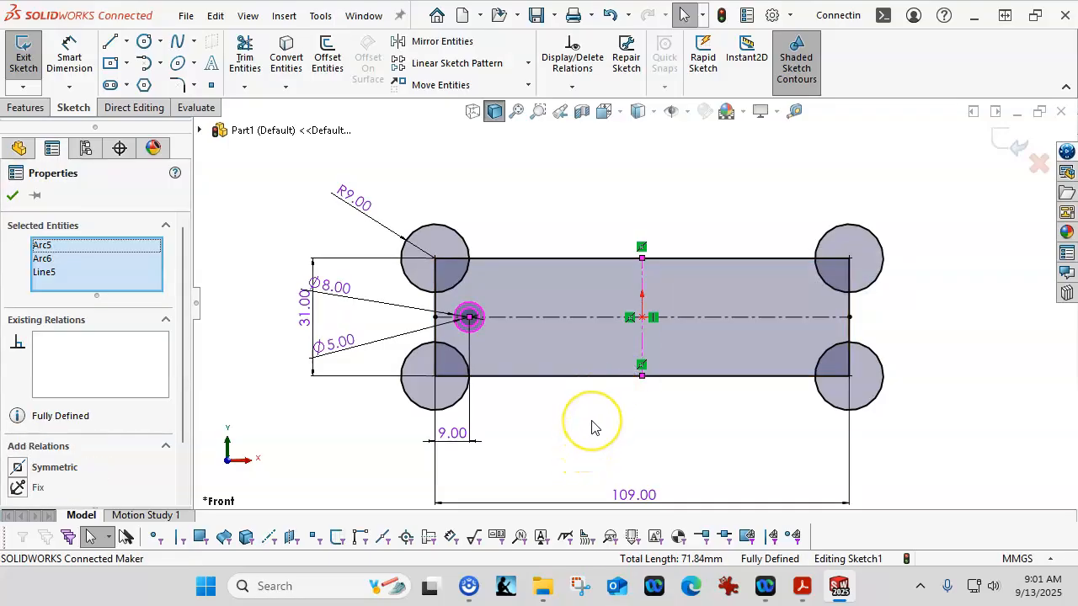
left_click(557, 164)
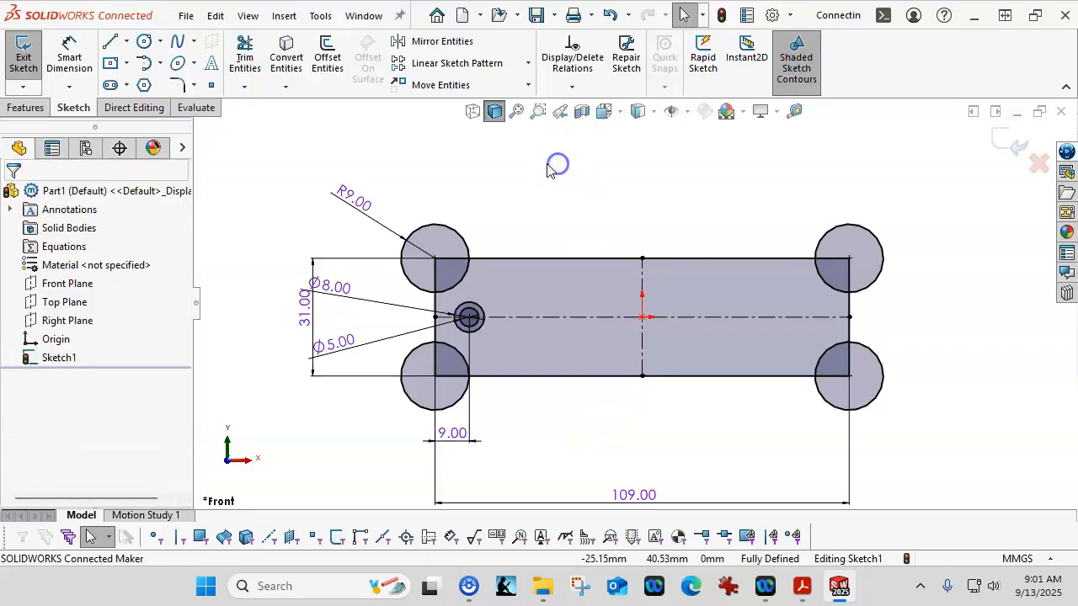
Mirror the two concentric hole circles about the rectangle's vertical centerline to the opposite end of the plate.
left_click(435, 44)
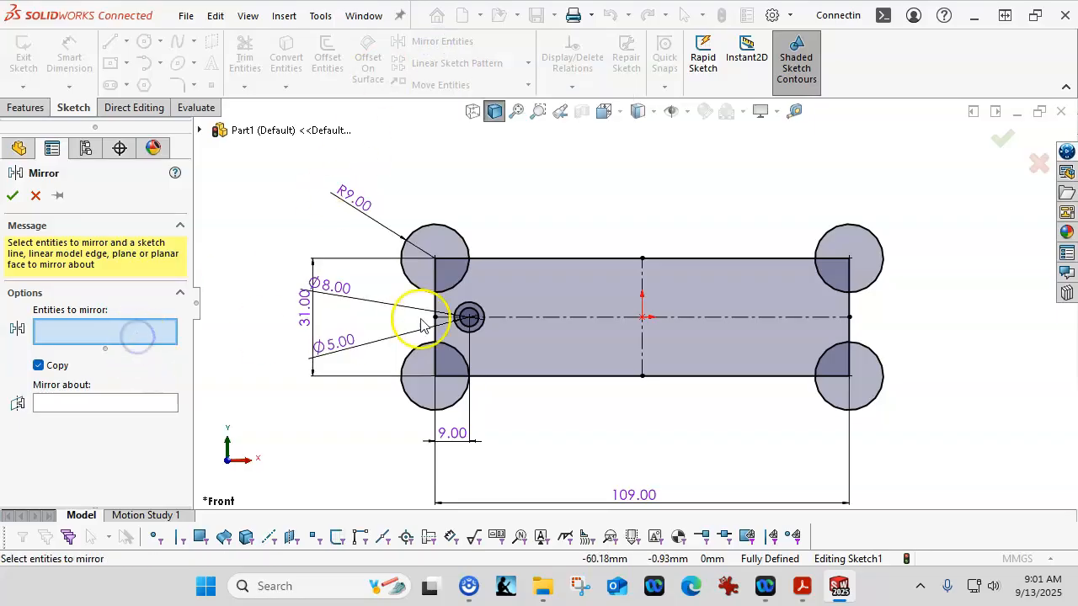
left_click(467, 307)
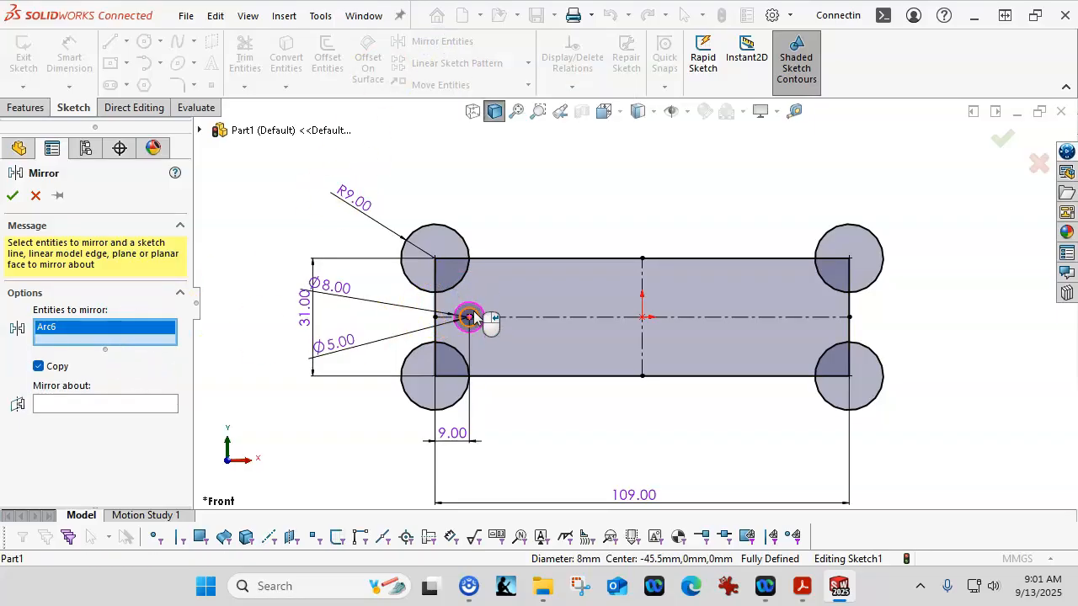
left_click(471, 318)
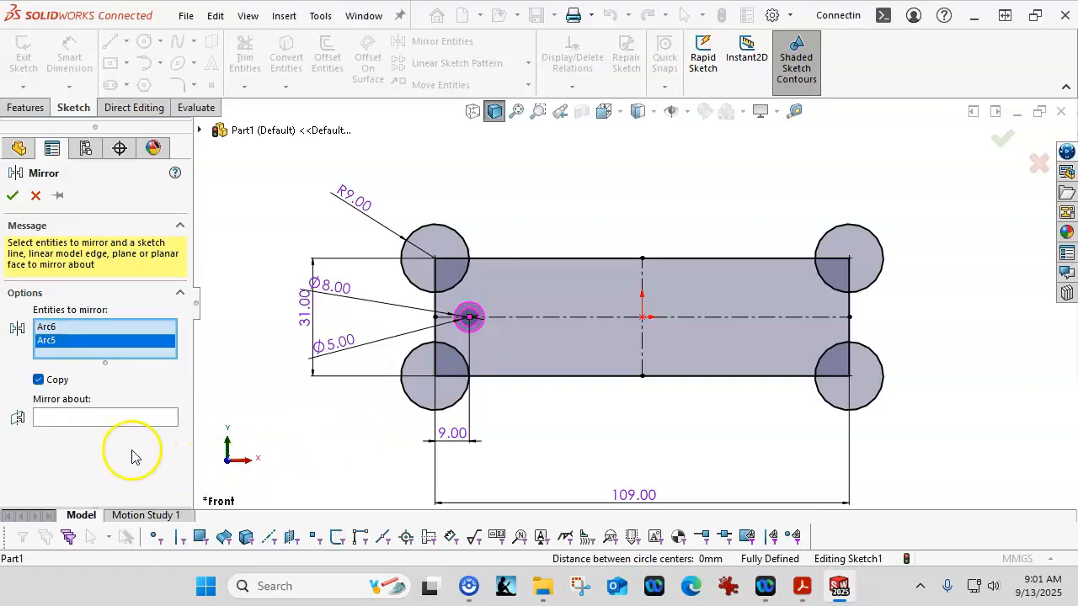
left_click(107, 417)
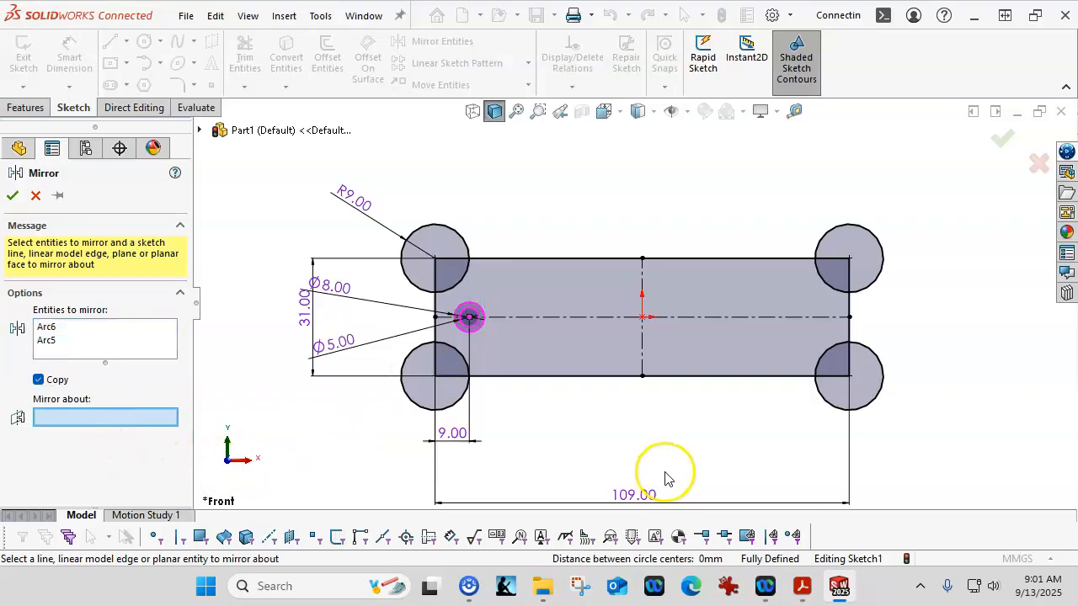
left_click(641, 356)
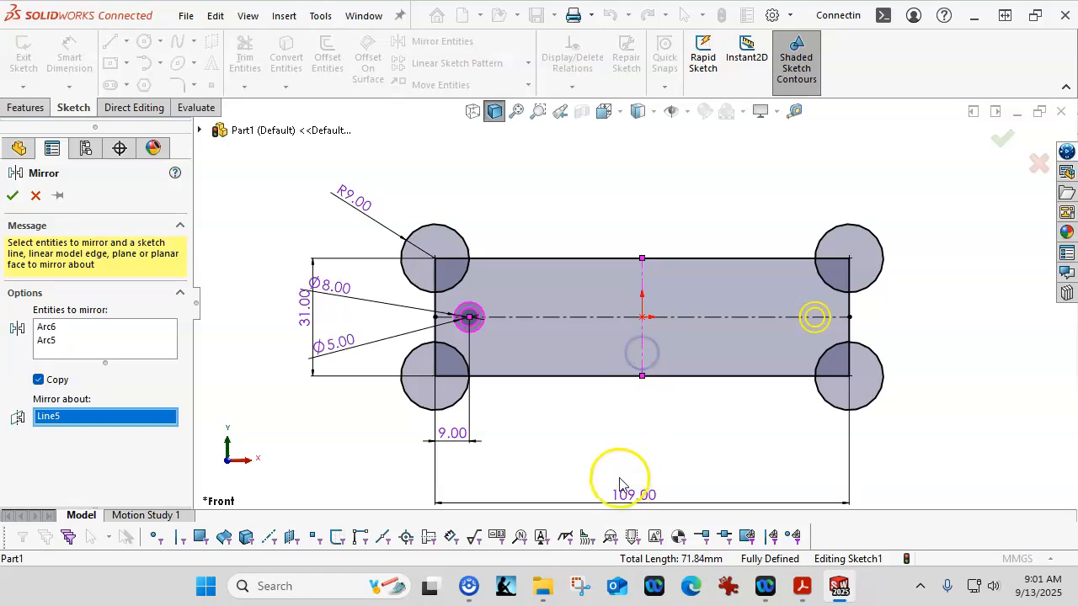
left_click(1004, 139)
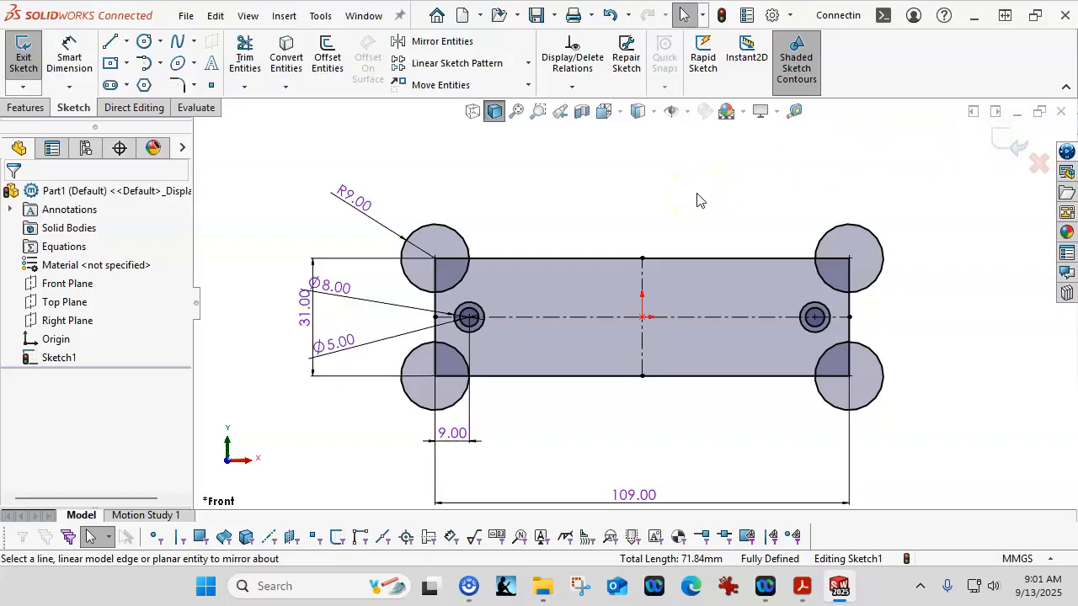
Set up a boss extrusion of the plate sketch with a blind depth of 3 mm.
left_click(261, 201)
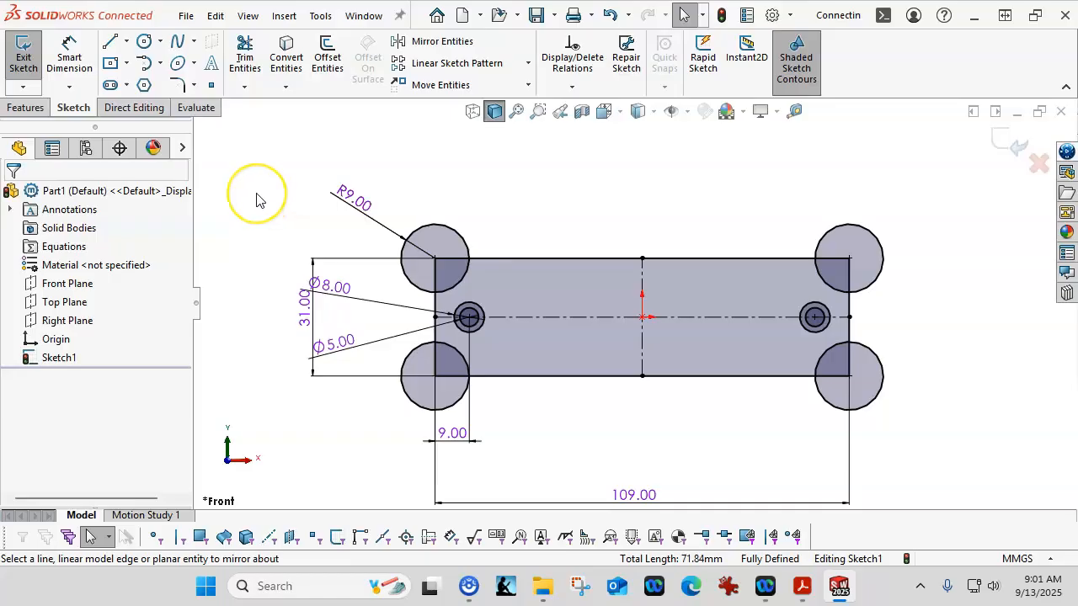
left_click(35, 110)
left_click(32, 61)
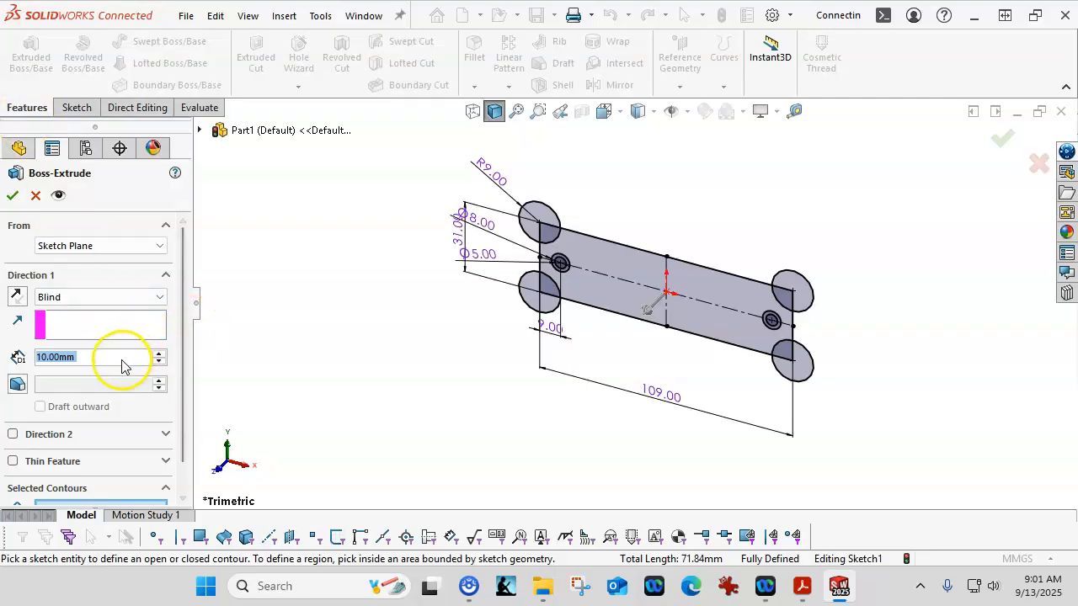
type("3")
key("Return")
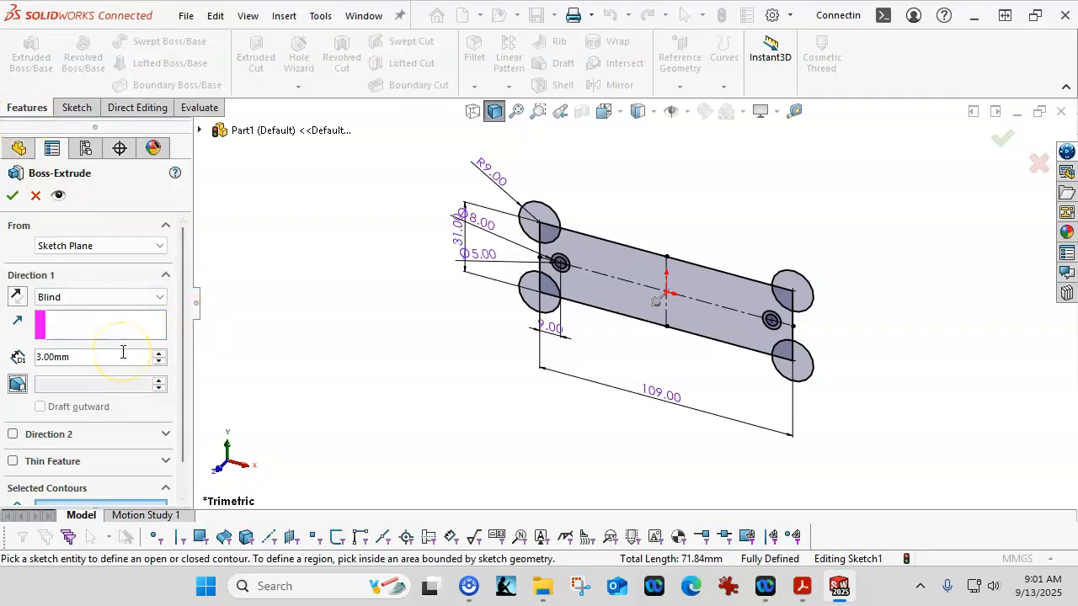
Limit the extrusion to the plate region outside the corner circles and the 8 mm hole circles, and create the solid.
left_click_drag(185, 341, 184, 418)
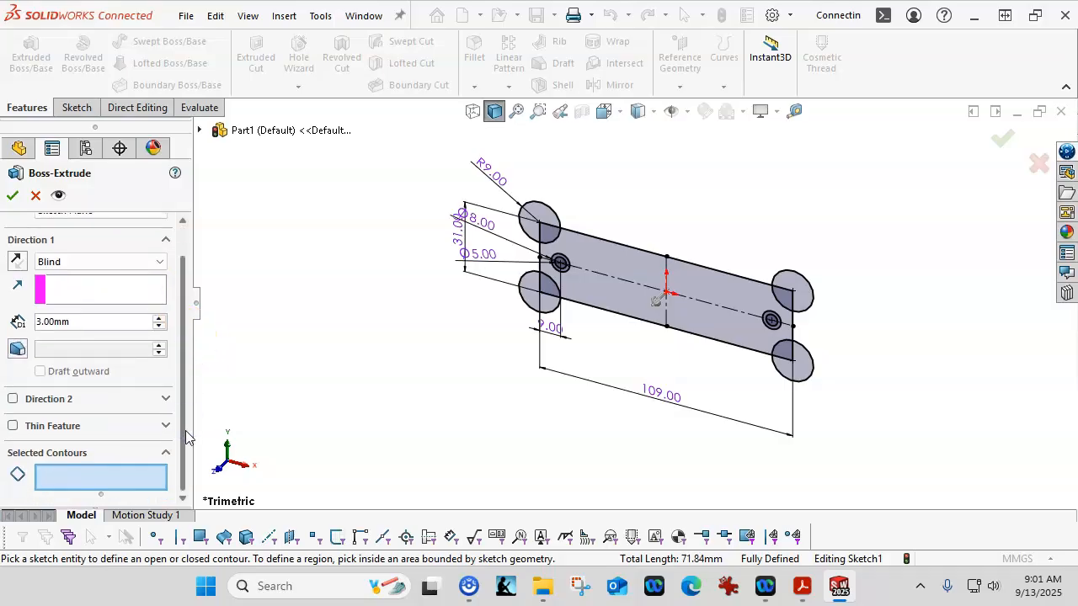
left_click(110, 480)
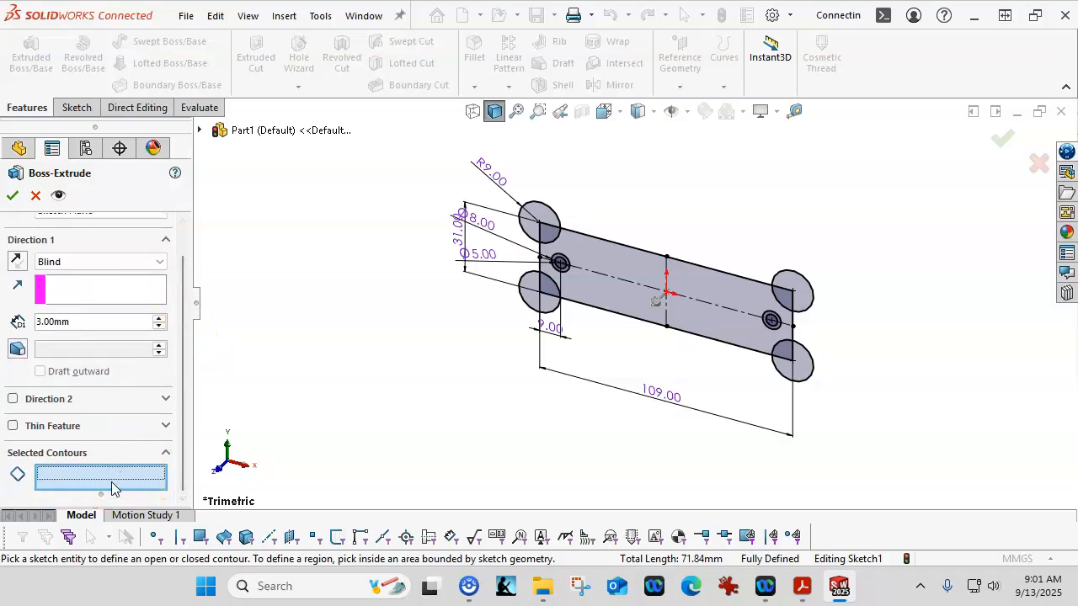
left_click(103, 477)
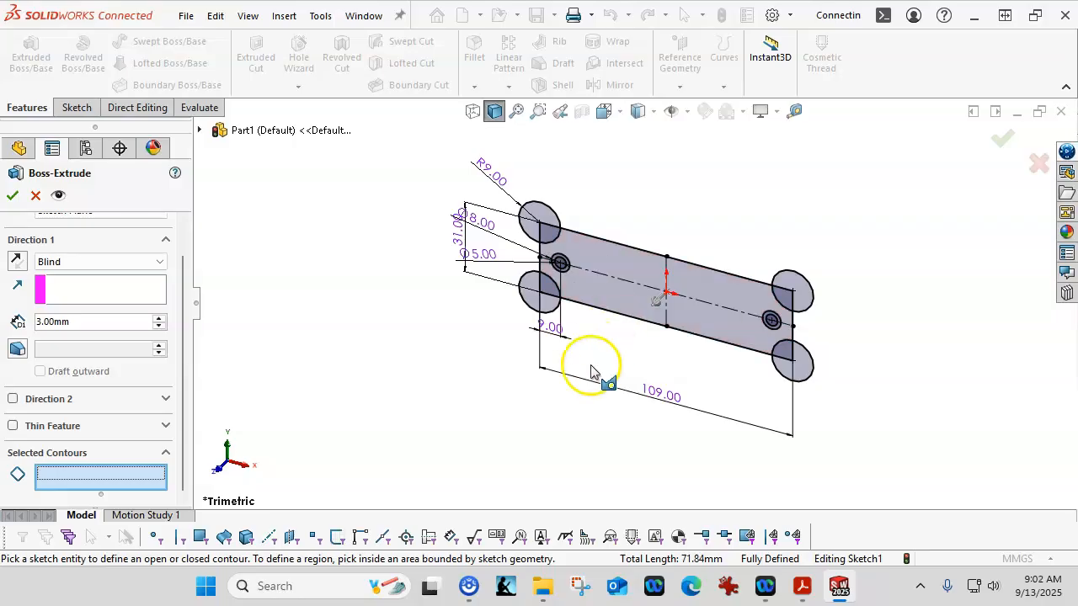
scroll(637, 312, "down", 3)
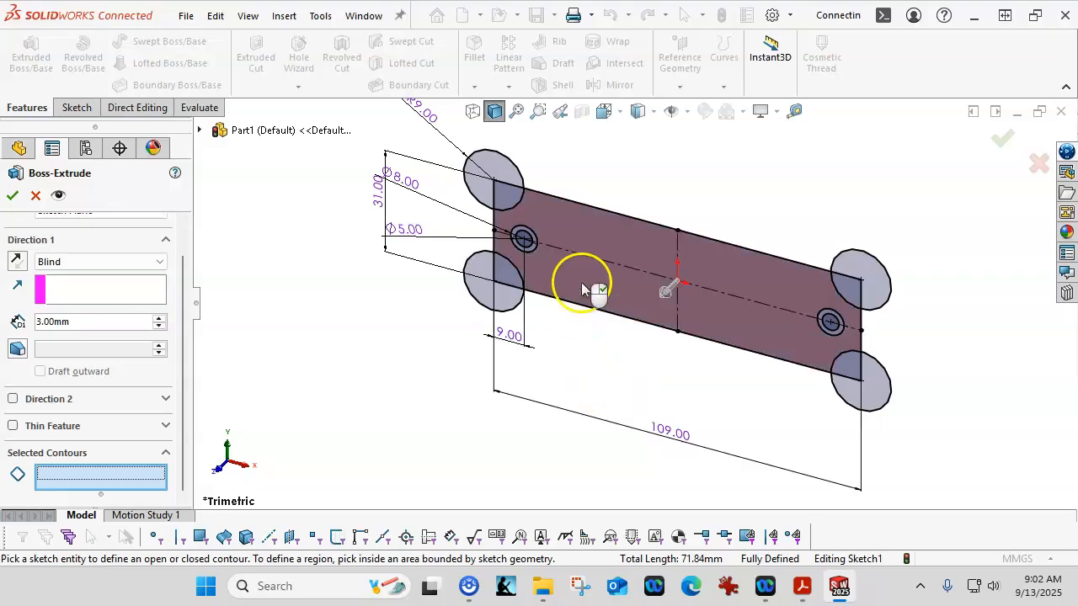
left_click(608, 217)
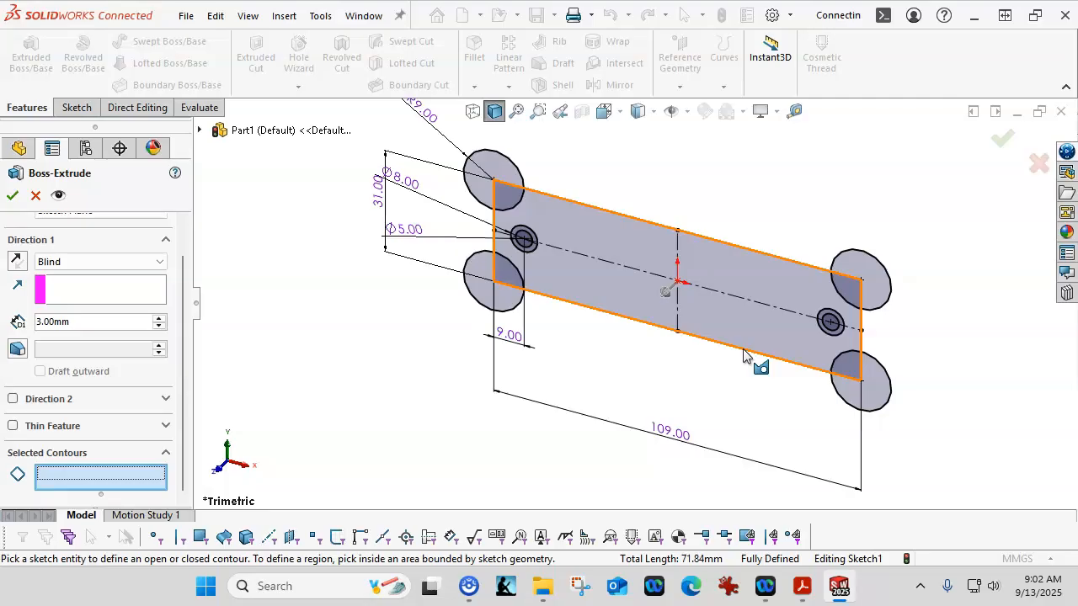
left_click(710, 362)
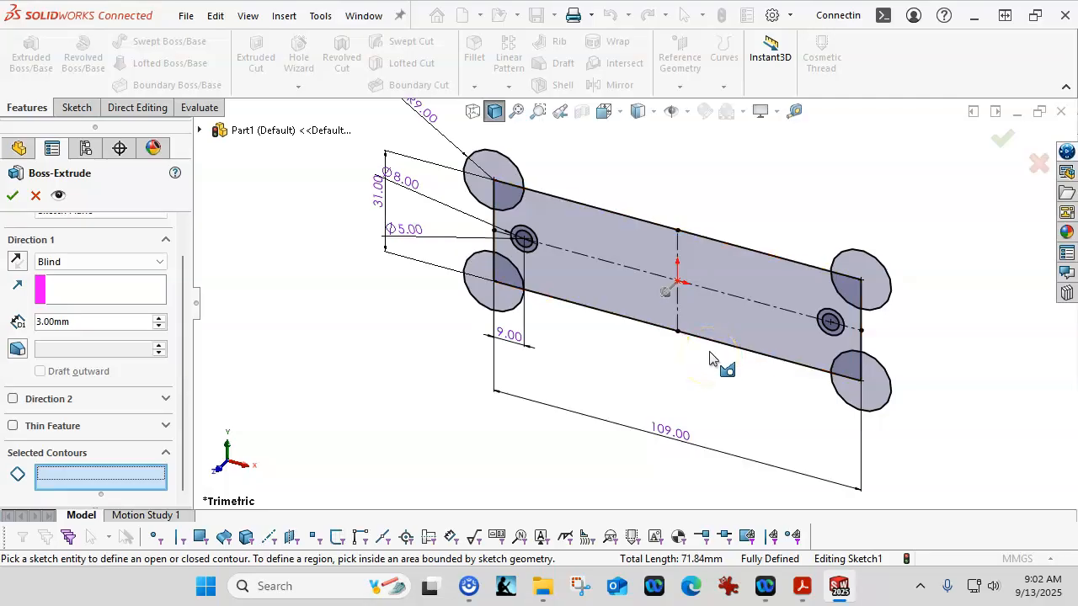
left_click(715, 330)
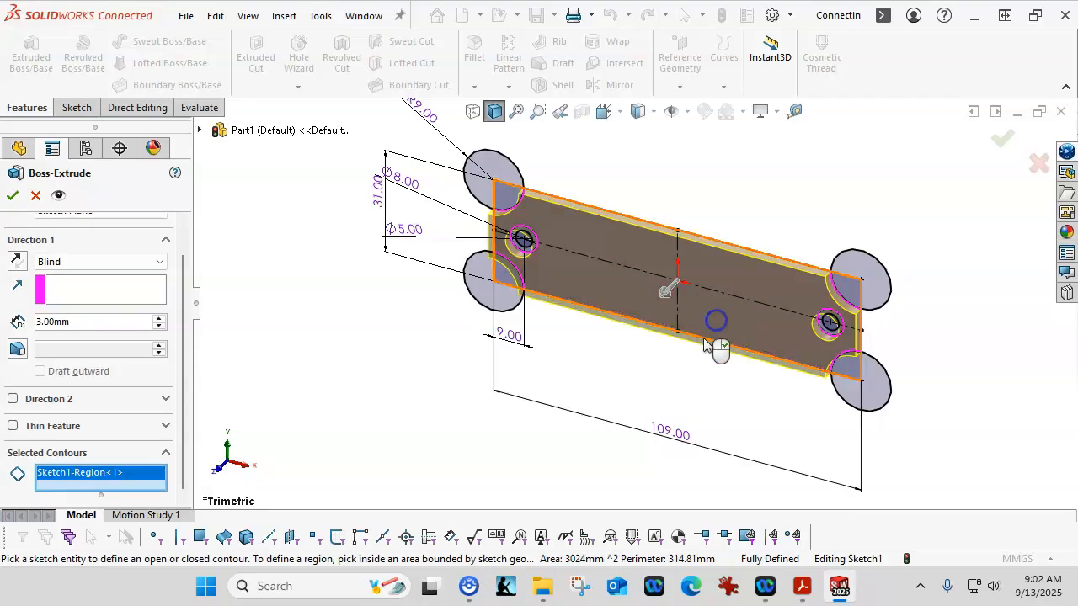
left_click(654, 404)
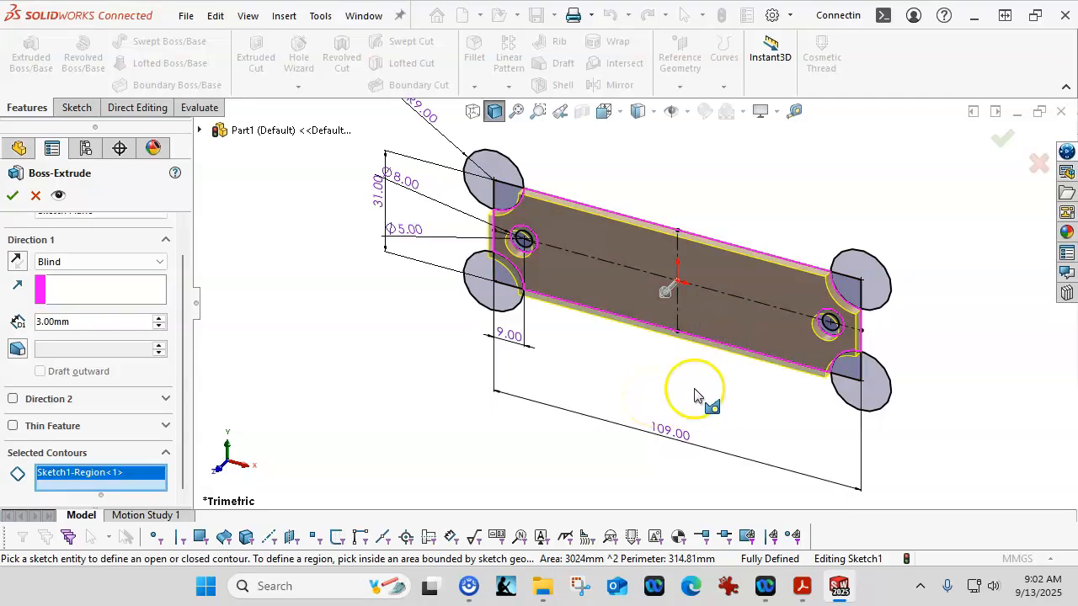
left_click(13, 198)
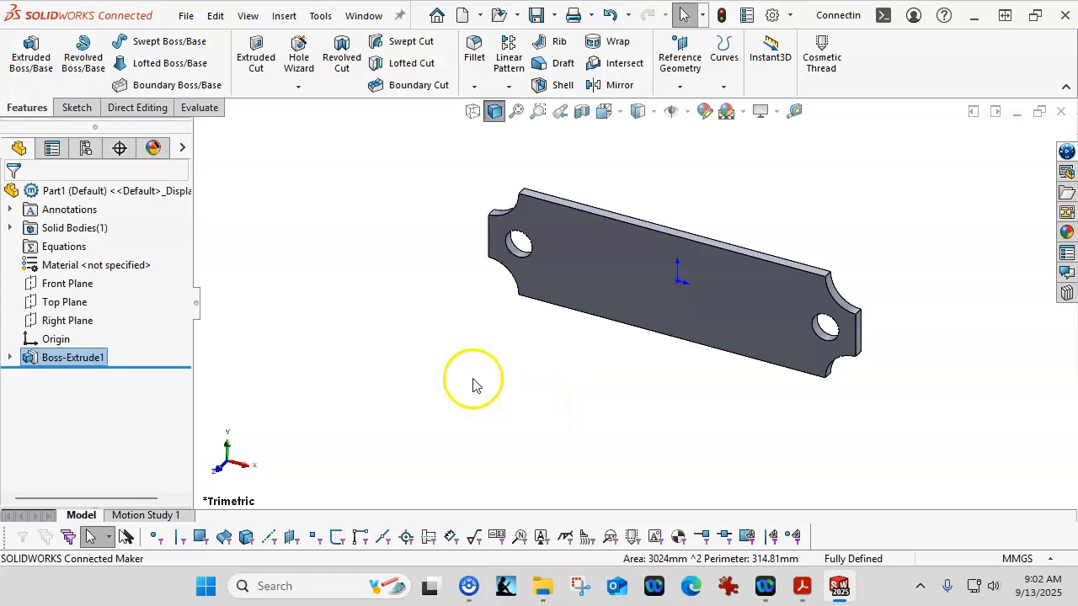
middle_click_drag(490, 341, 469, 346)
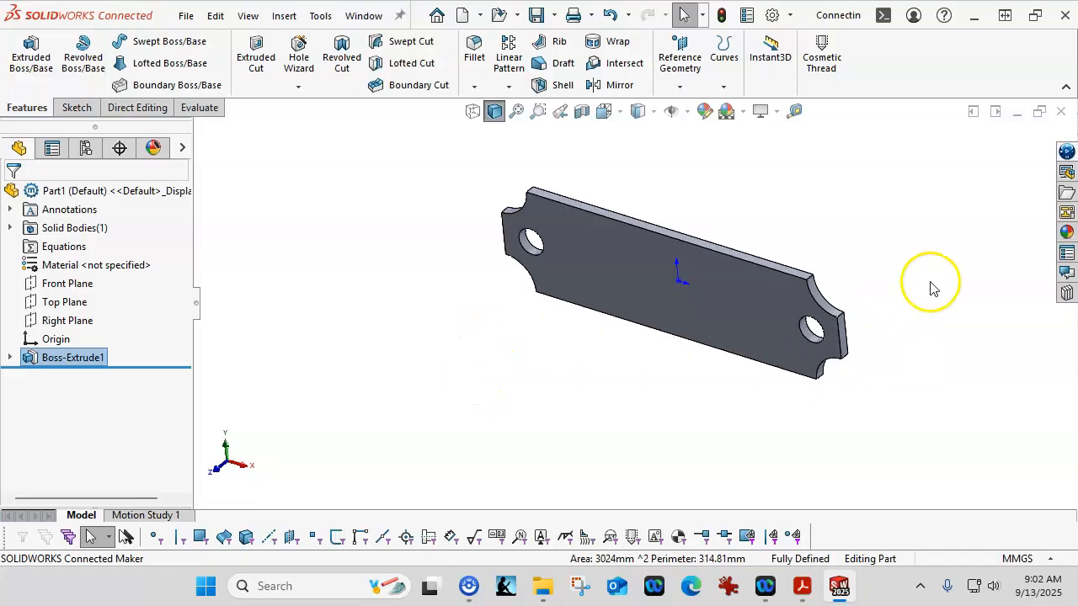
scroll(900, 310, "down", 2)
scroll(857, 311, "down", 1)
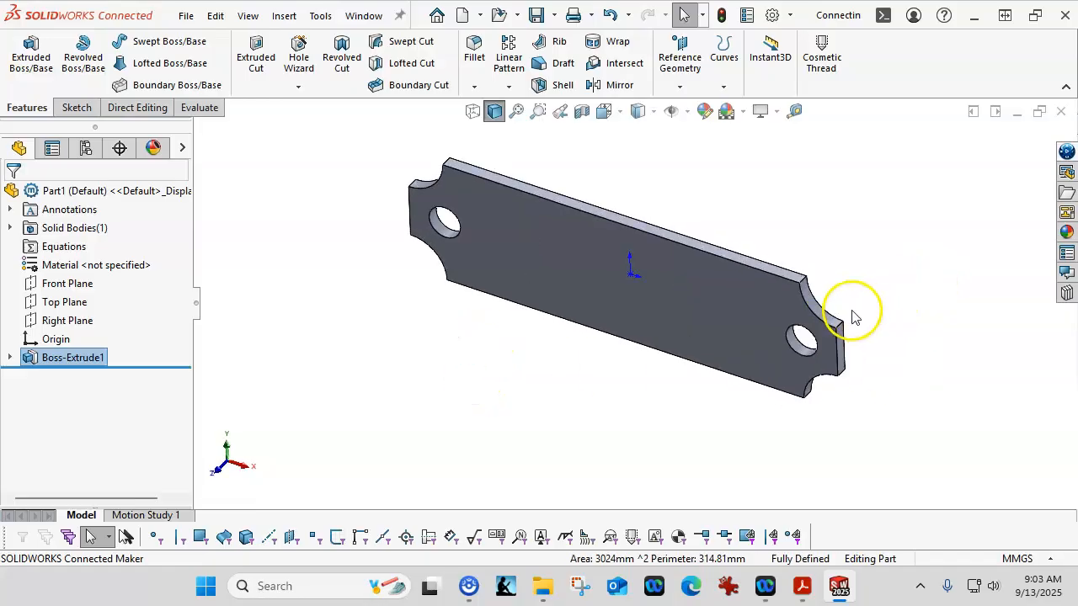
middle_click_drag(853, 270, 854, 270)
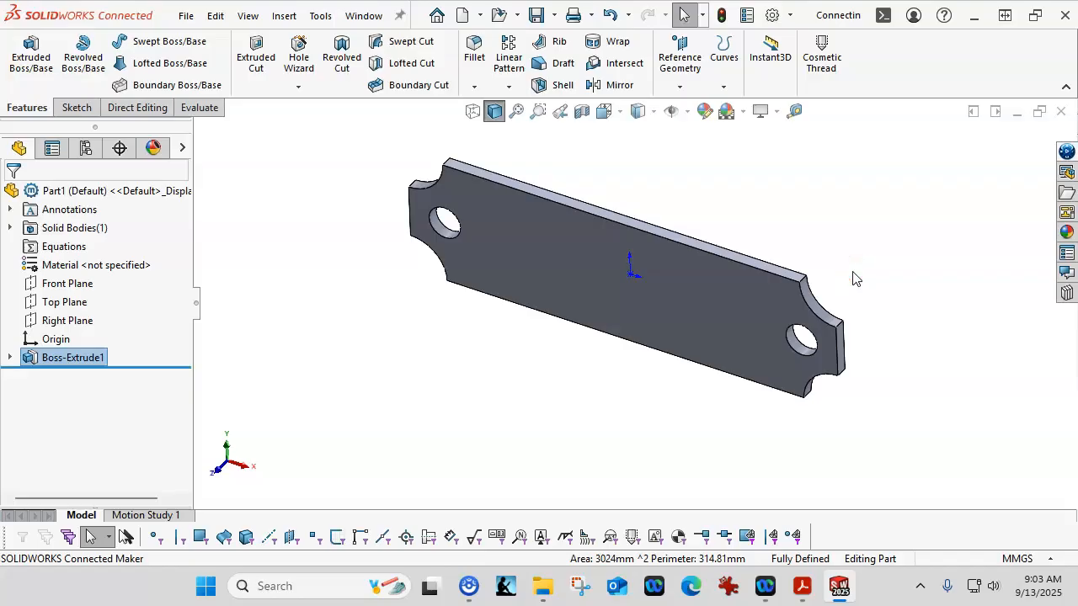
left_click(843, 285)
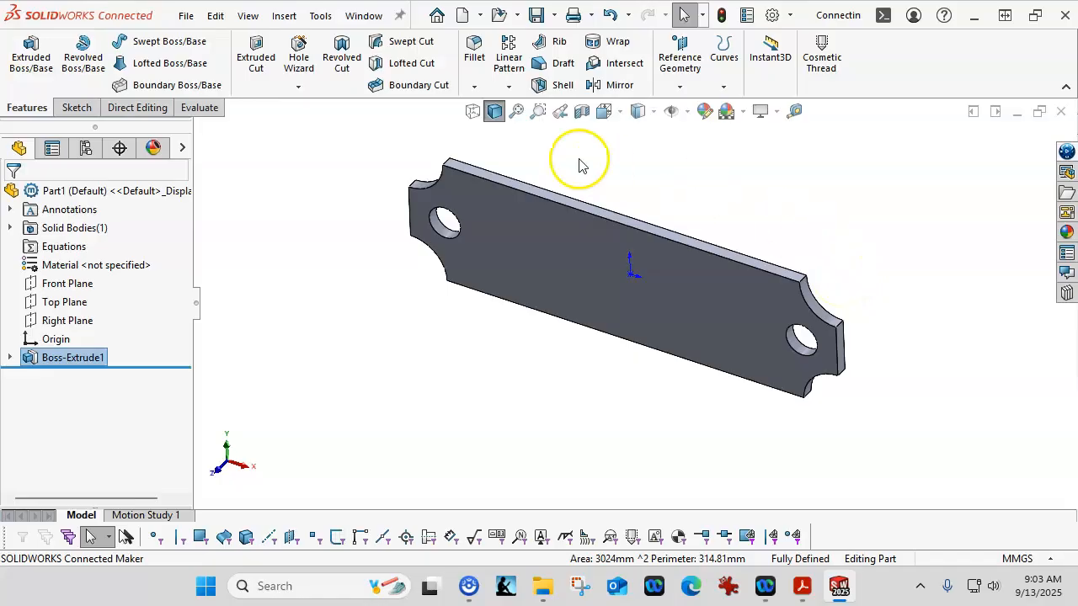
Set up a fillet of 3.75 mm radius on the short edge where the plate's upper long side meets the right-hand corner notch.
left_click(472, 61)
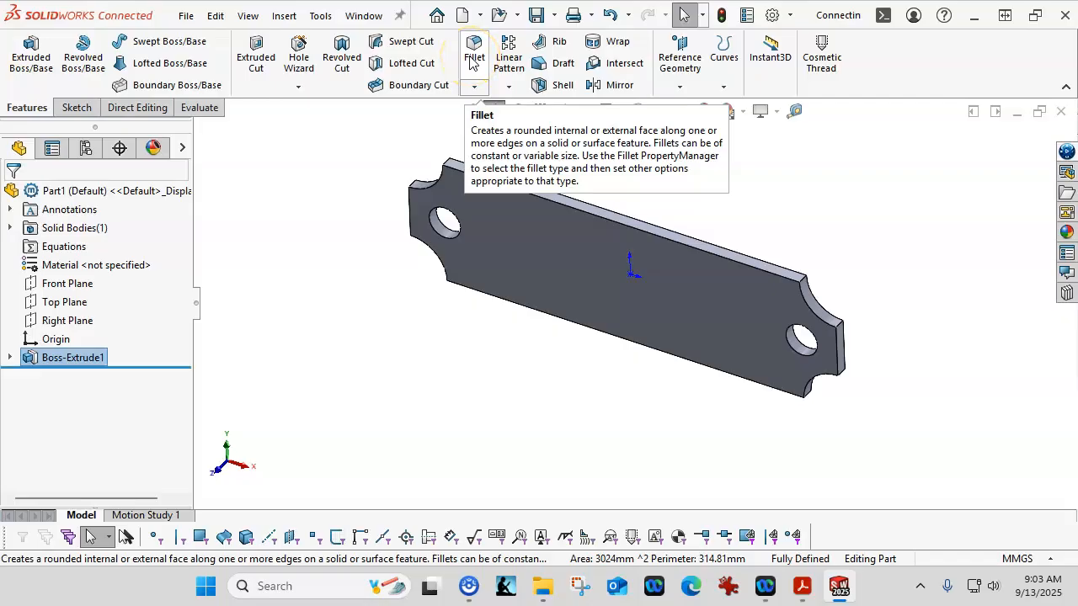
left_click(473, 61)
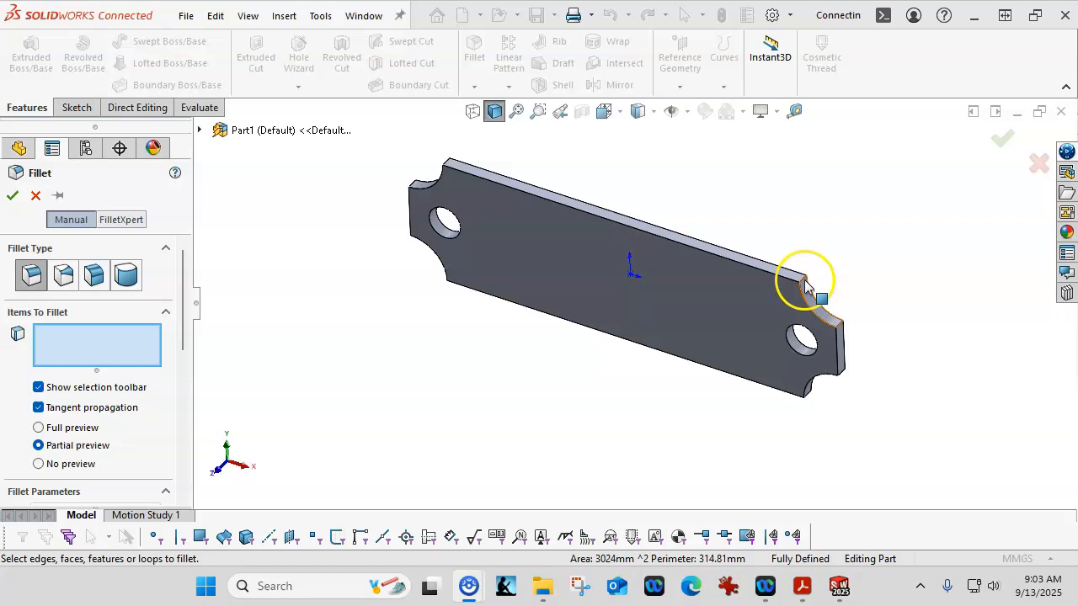
scroll(804, 284, "down", 6)
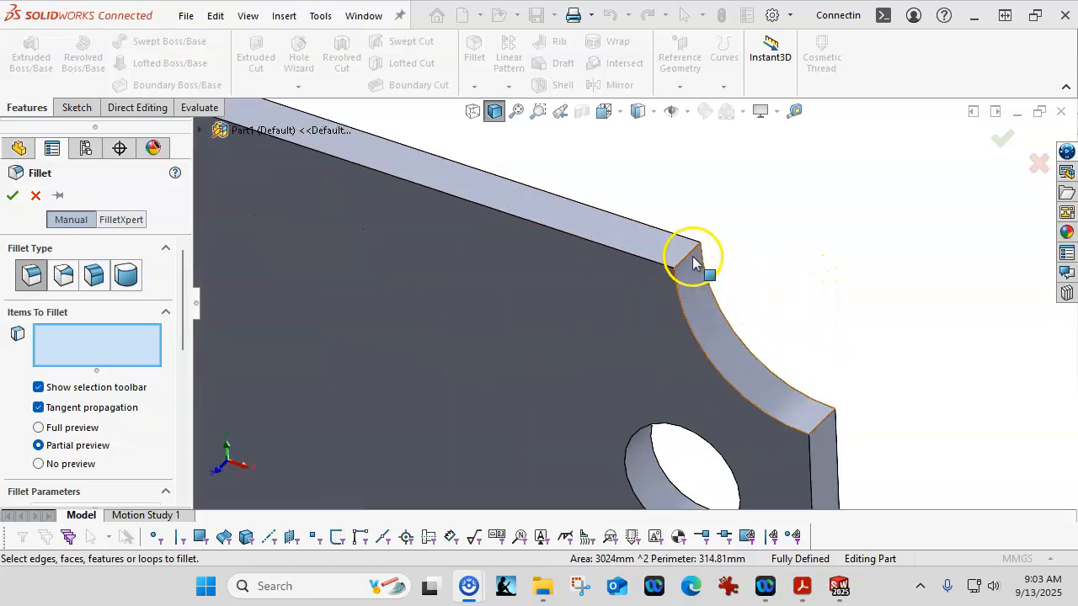
left_click(688, 267)
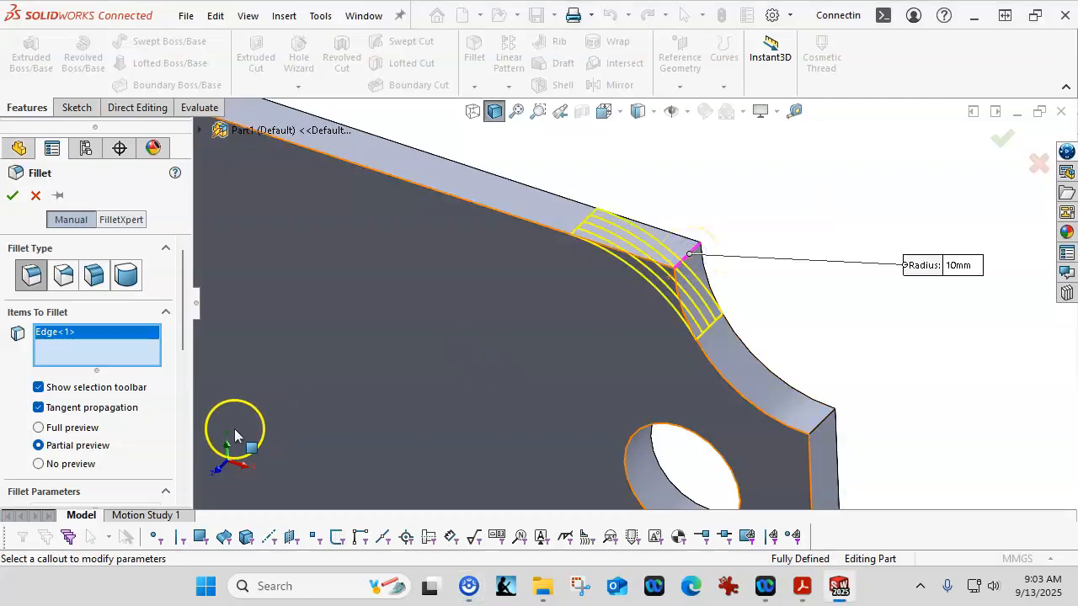
left_click_drag(174, 312, 173, 375)
left_click(120, 341)
type("3.75")
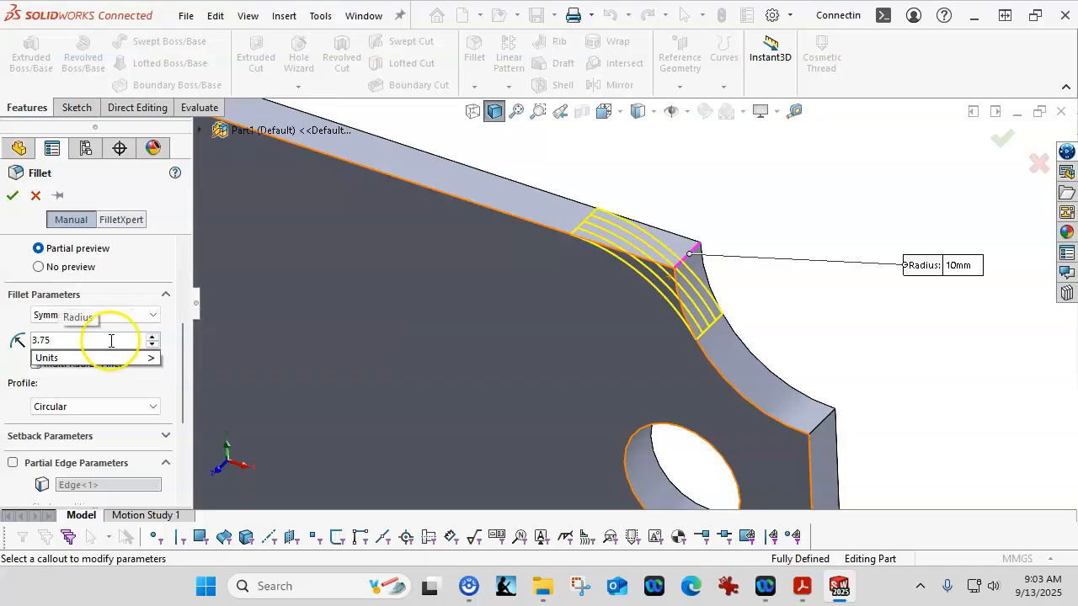
left_click(134, 294)
left_click(106, 295)
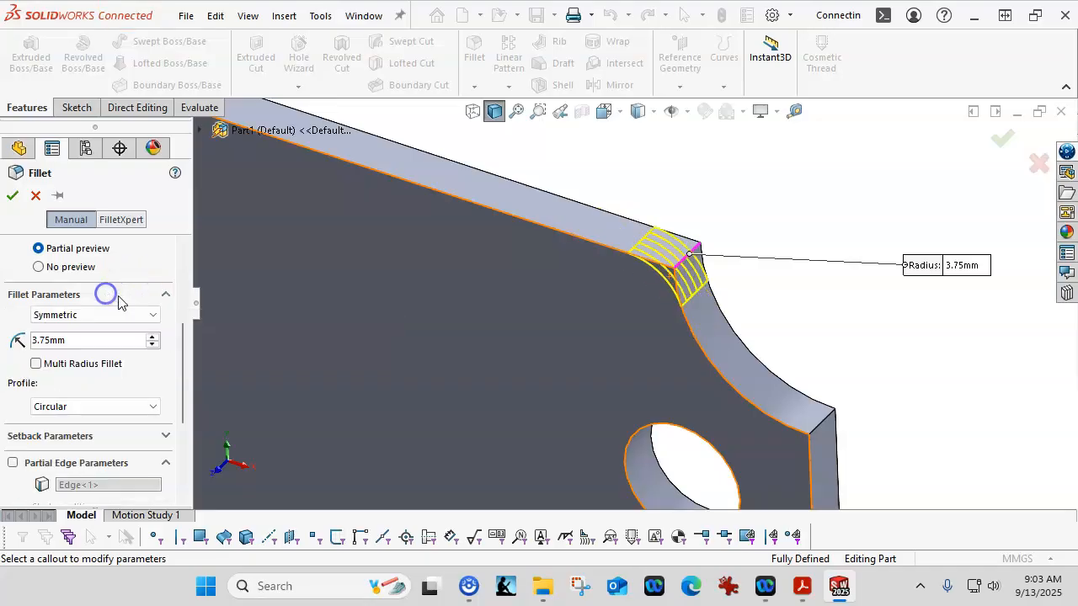
Switch the fillet method to Asymmetric and restore it to Symmetric.
scroll(119, 315, "down", 1)
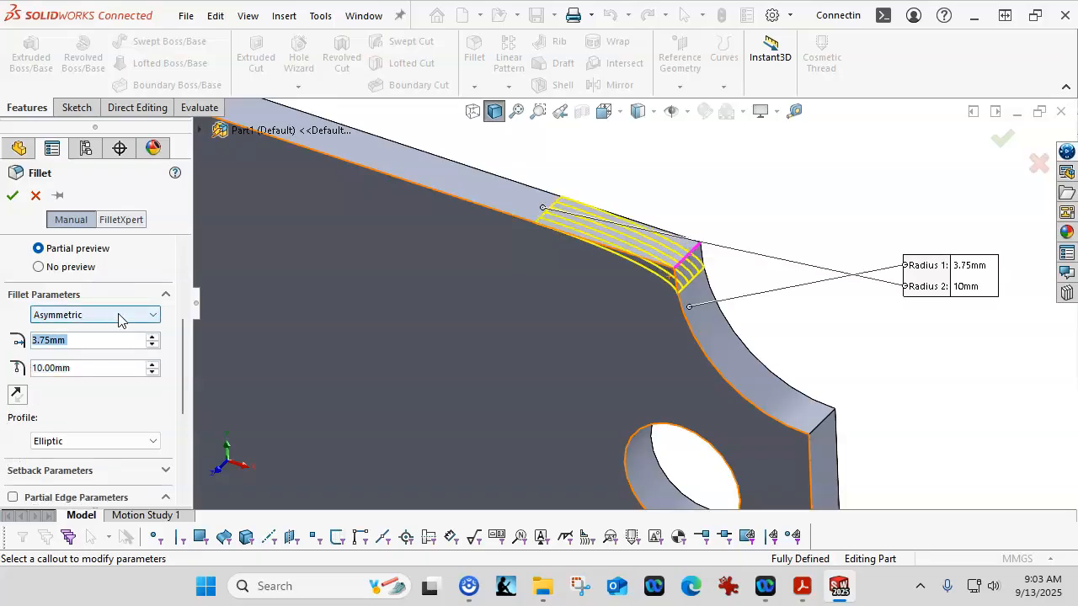
scroll(118, 318, "up", 1)
scroll(119, 319, "down", 1)
scroll(118, 319, "up", 1)
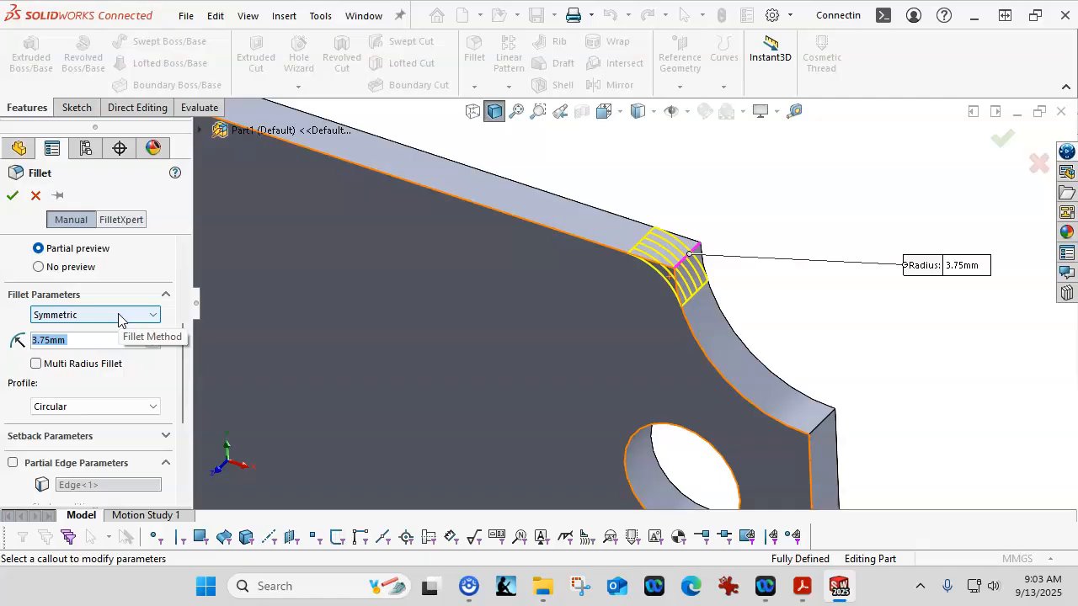
Add the plate's other seven short outer corner edges to the fillet selection and create the fillet.
left_click_drag(185, 356, 186, 327)
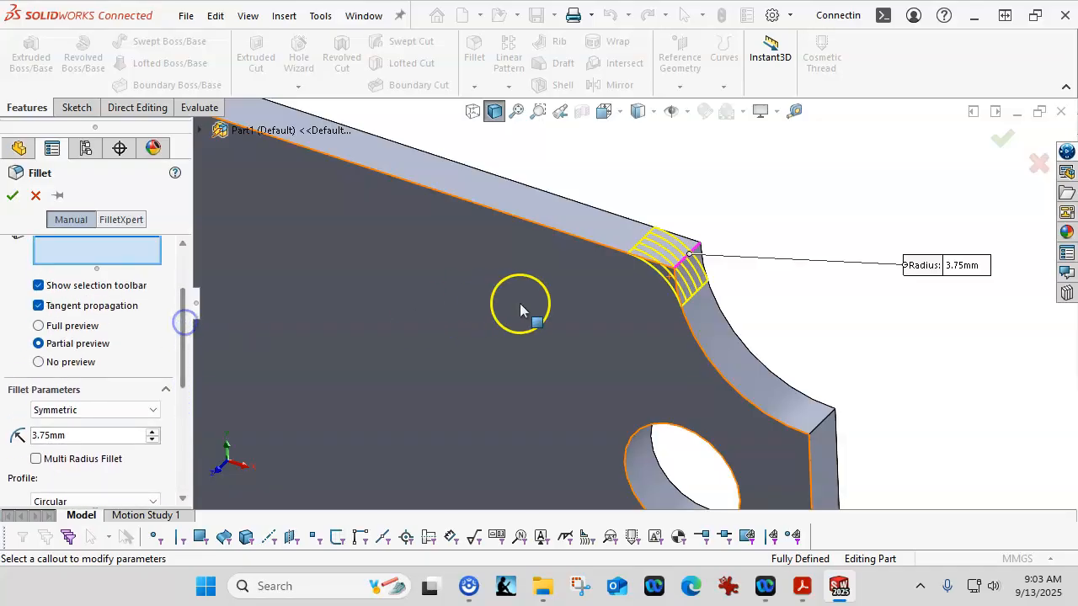
middle_click_drag(847, 308, 854, 362)
middle_click_drag(750, 404, 654, 390)
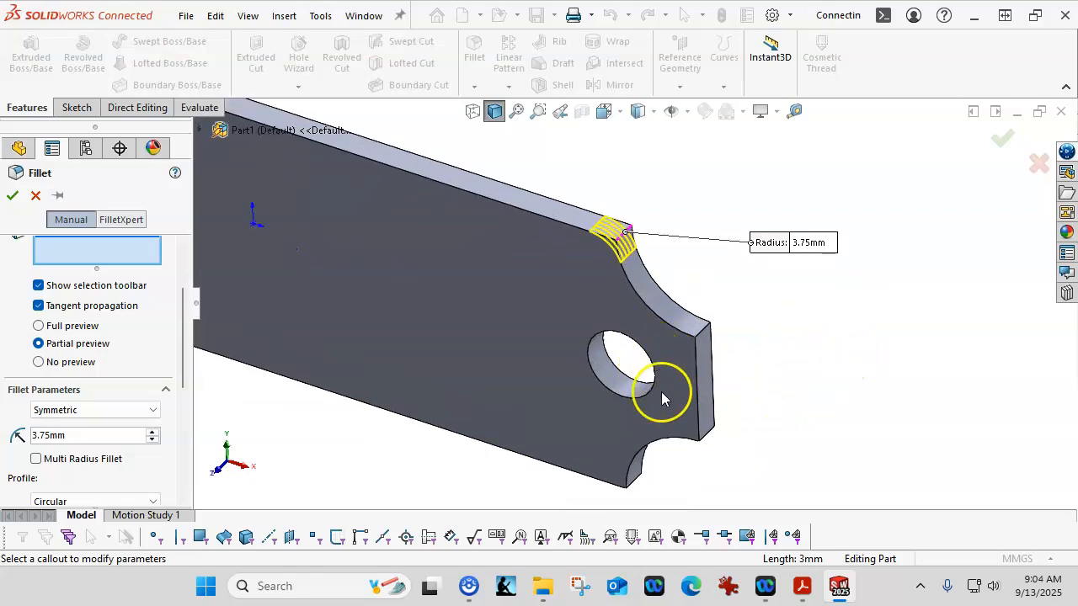
left_click(704, 335)
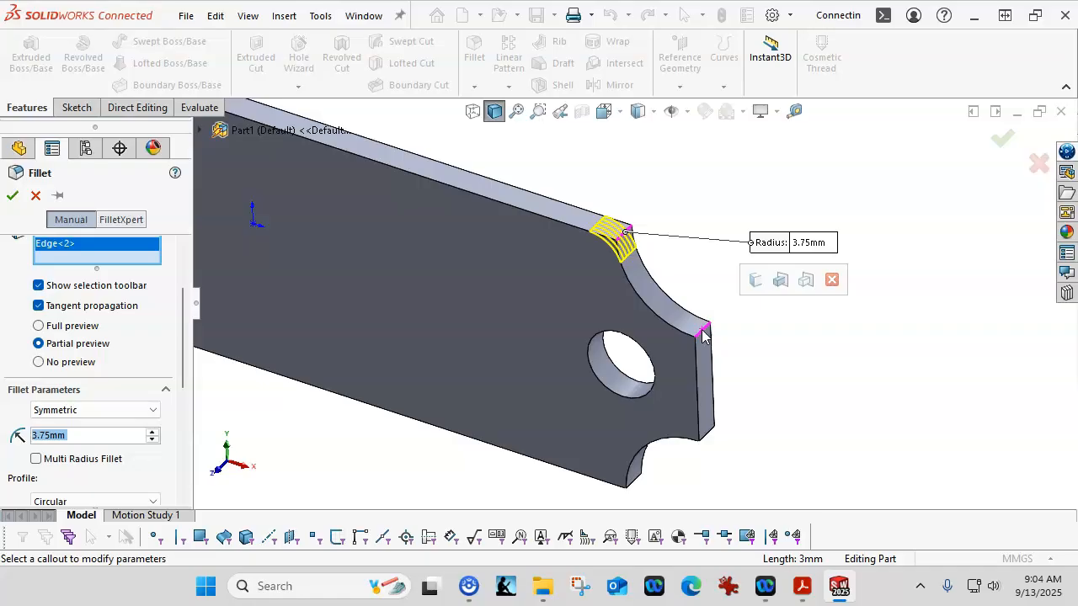
left_click(781, 282)
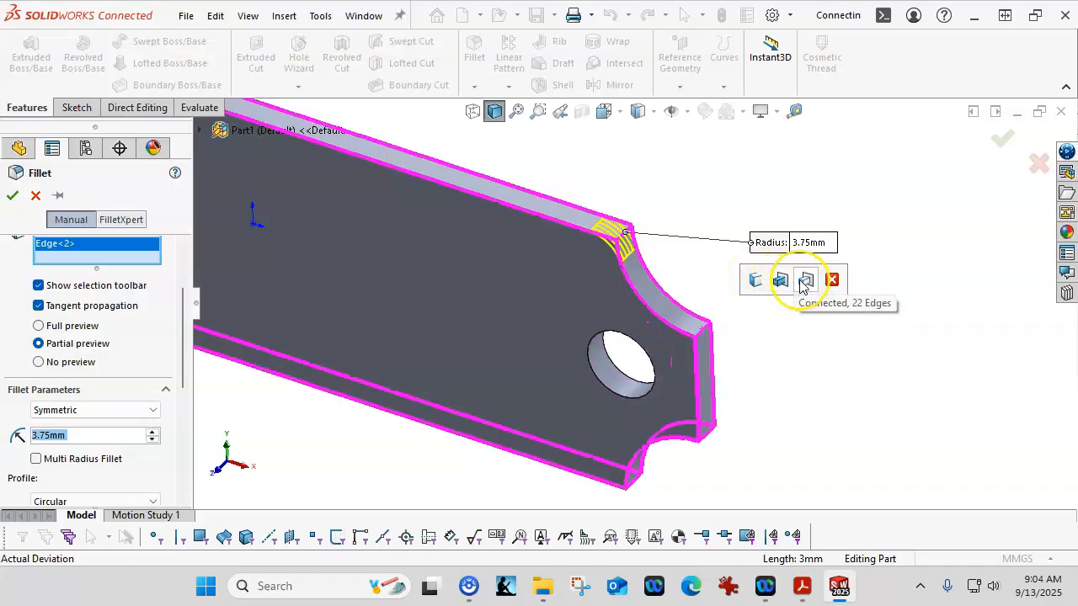
left_click(755, 281)
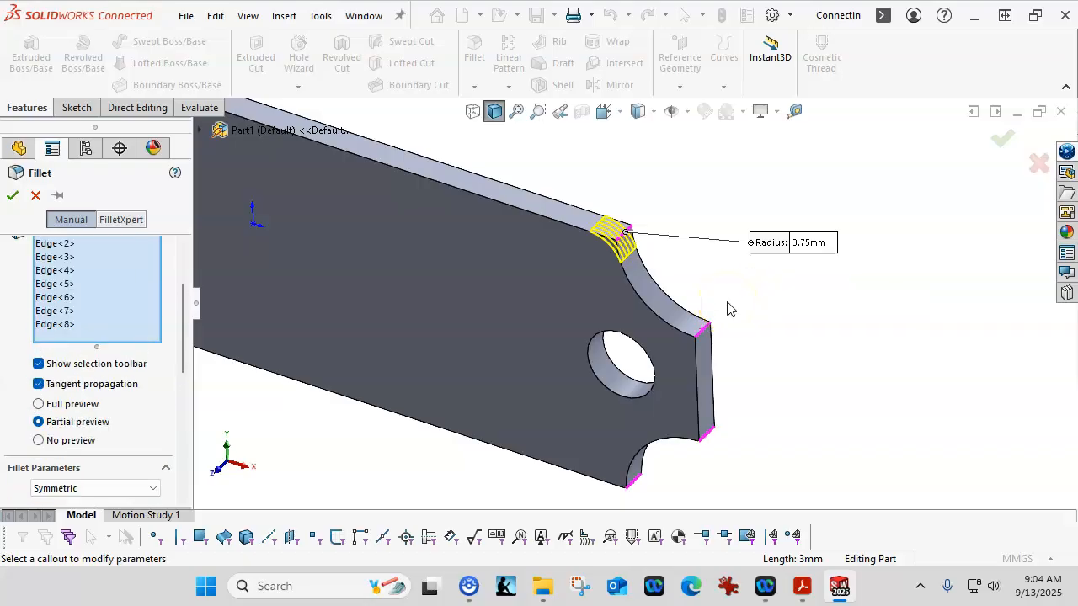
left_click(12, 196)
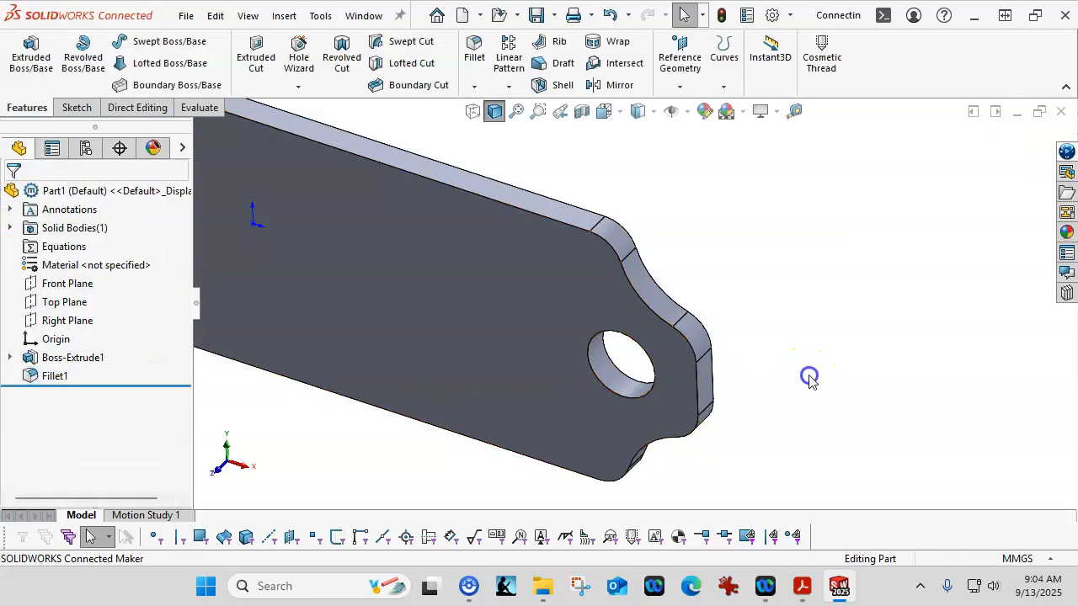
key("ctrl+1")
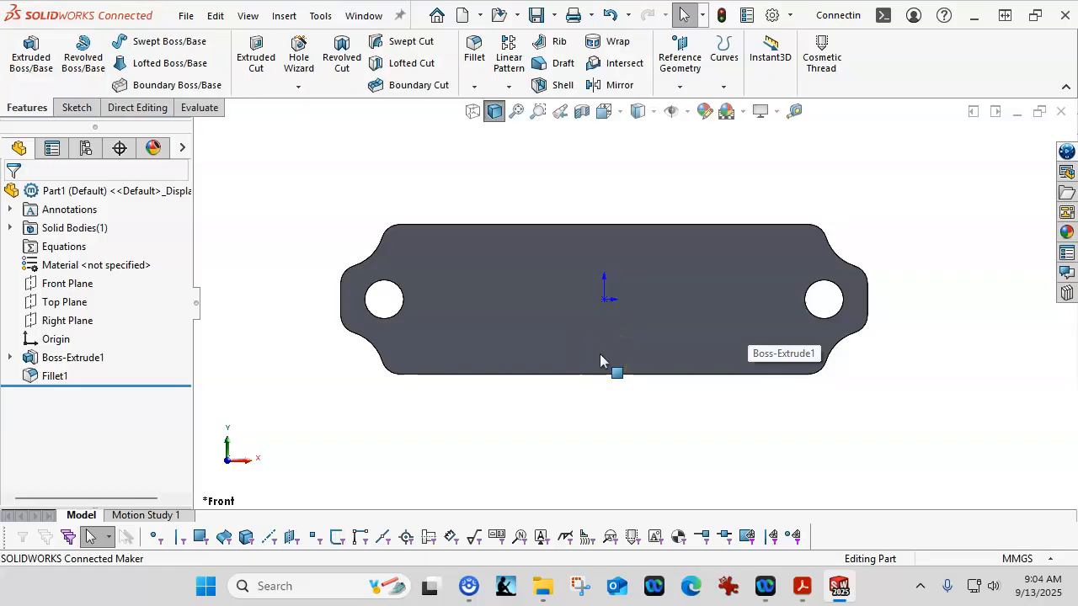
Suppress the fillet on the plate's outer corners.
left_click(371, 390)
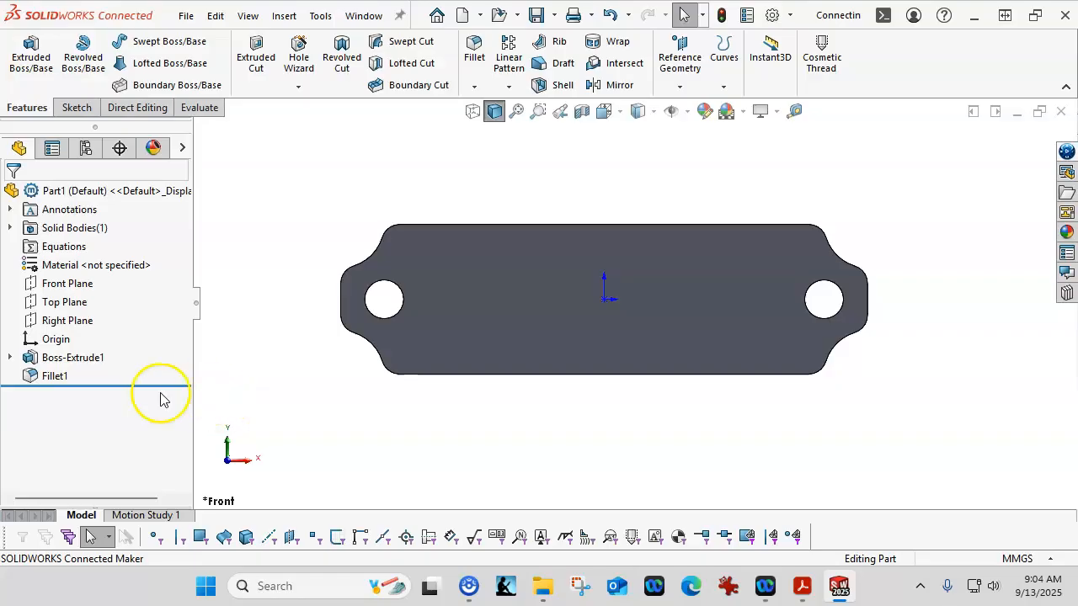
mouse_move(40, 376)
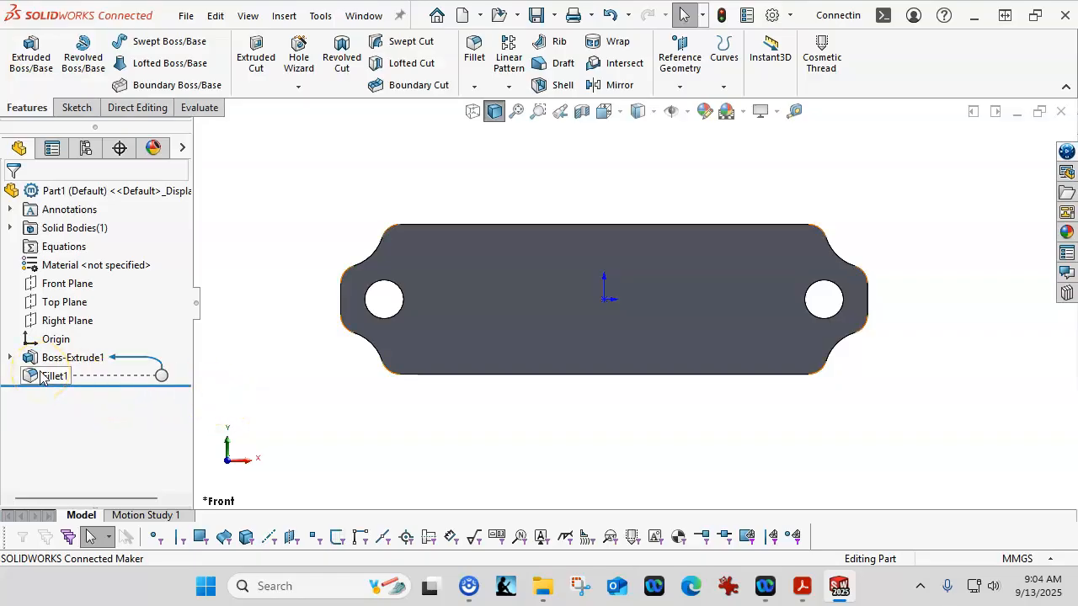
right_click(53, 379)
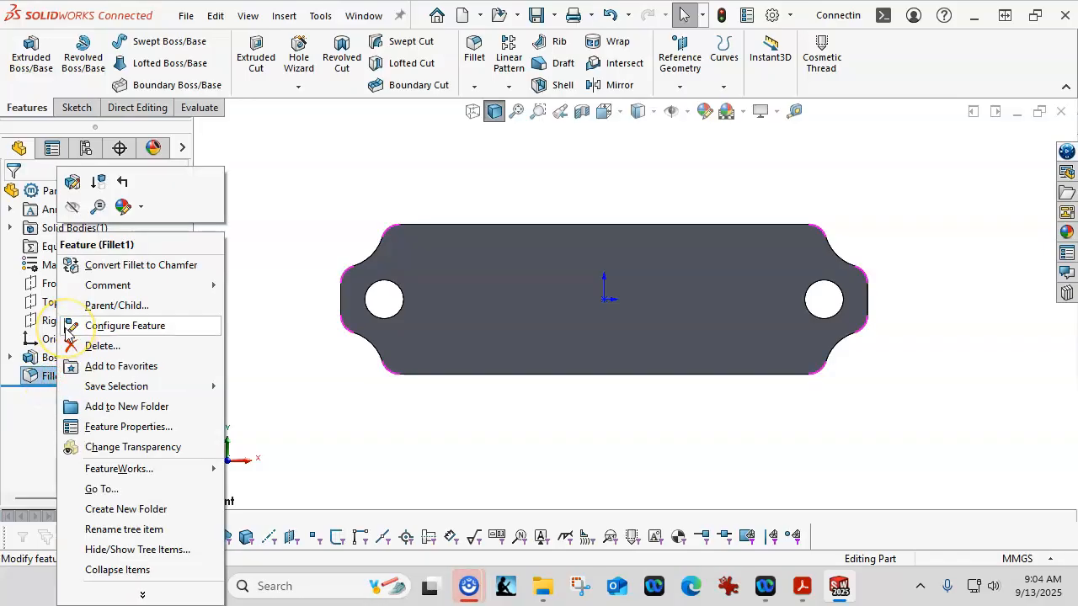
left_click(99, 184)
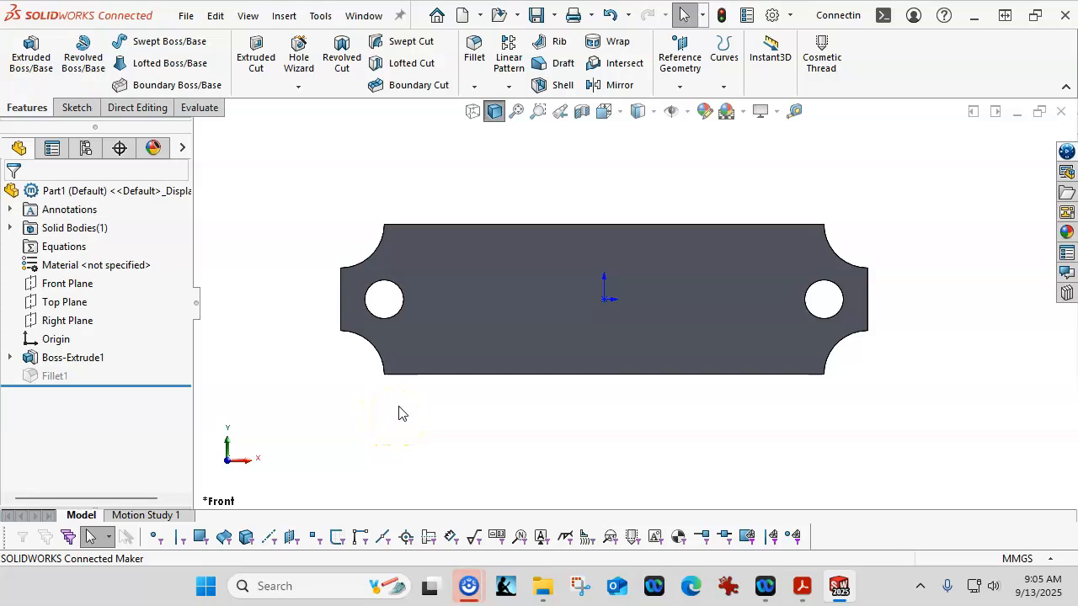
Start a sketch on the plate's front face and offset its outer outline 1.5 mm inward.
left_click(539, 327)
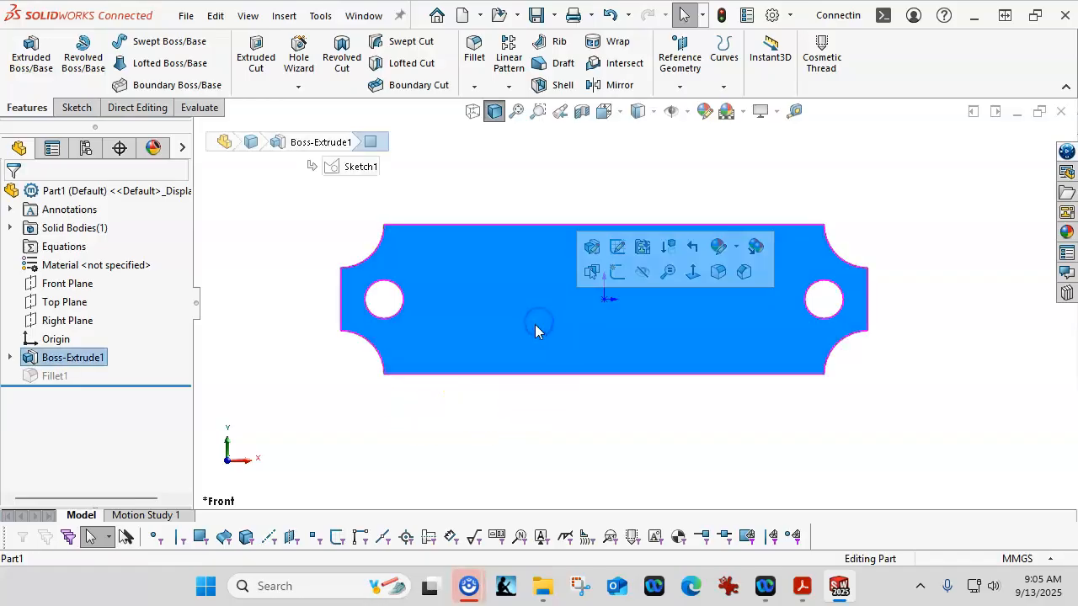
left_click(618, 274)
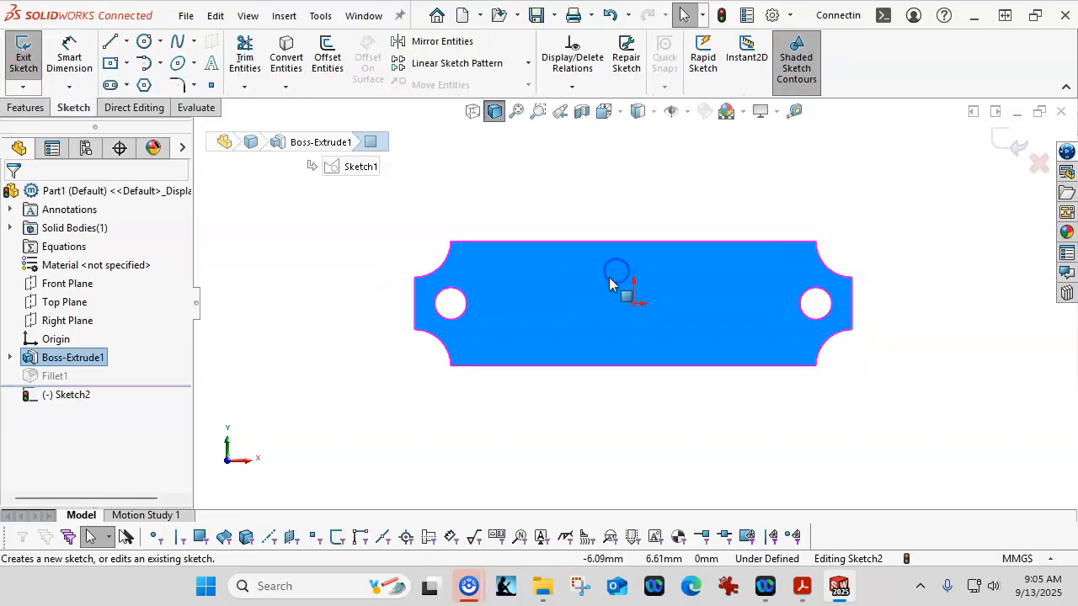
left_click(329, 59)
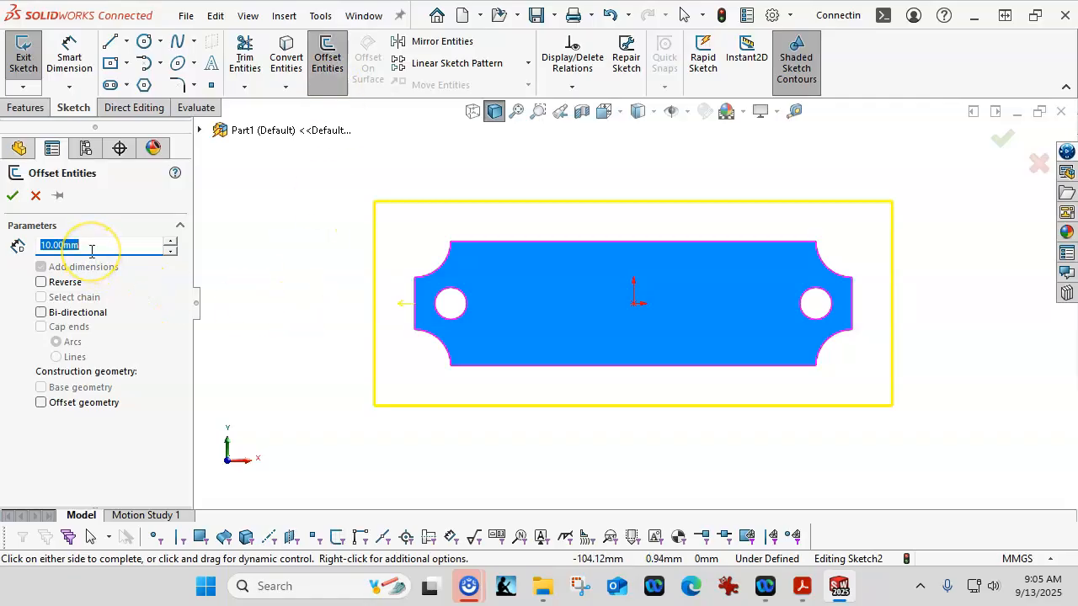
scroll(615, 369, "down", 2)
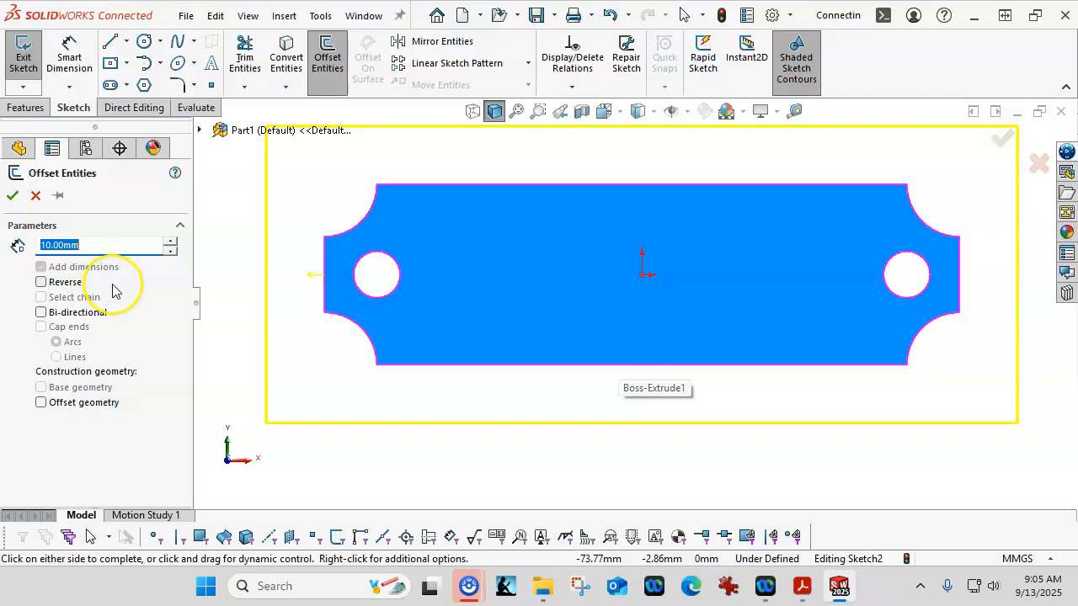
type("1")
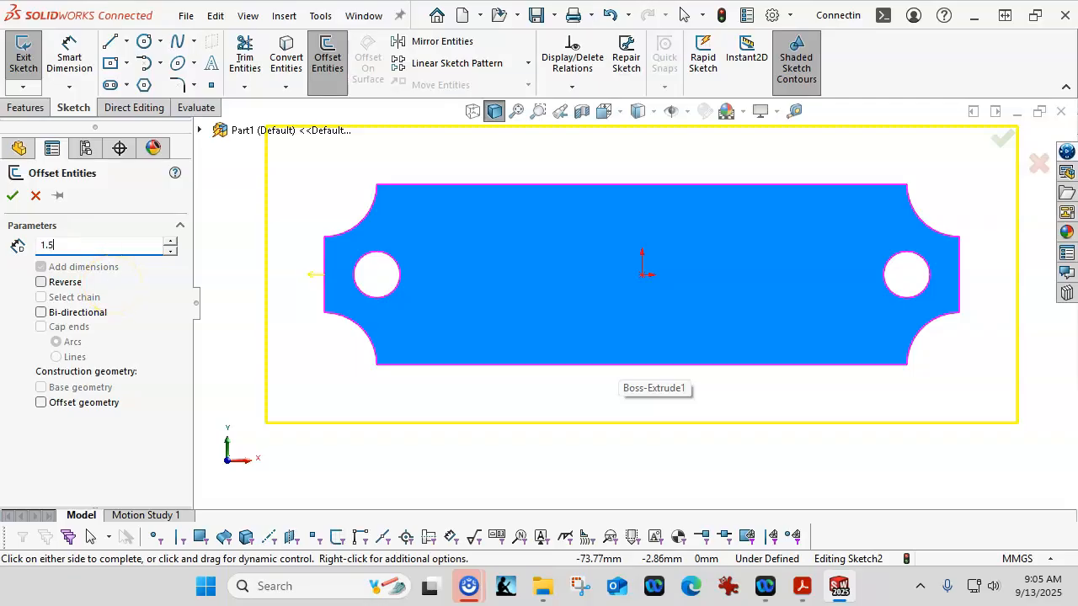
type(".5")
key("Return")
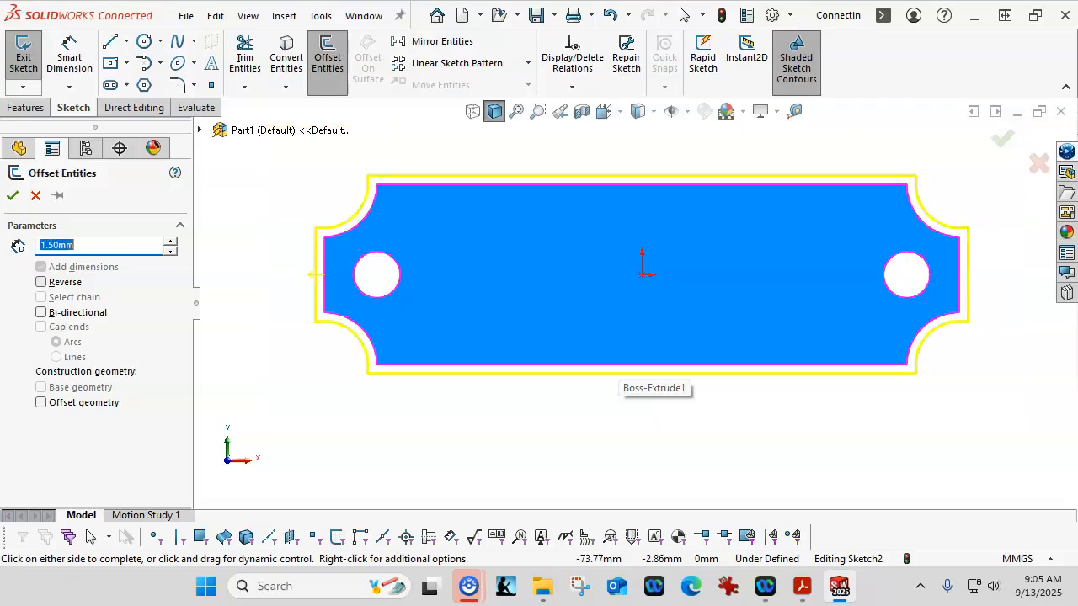
left_click(41, 282)
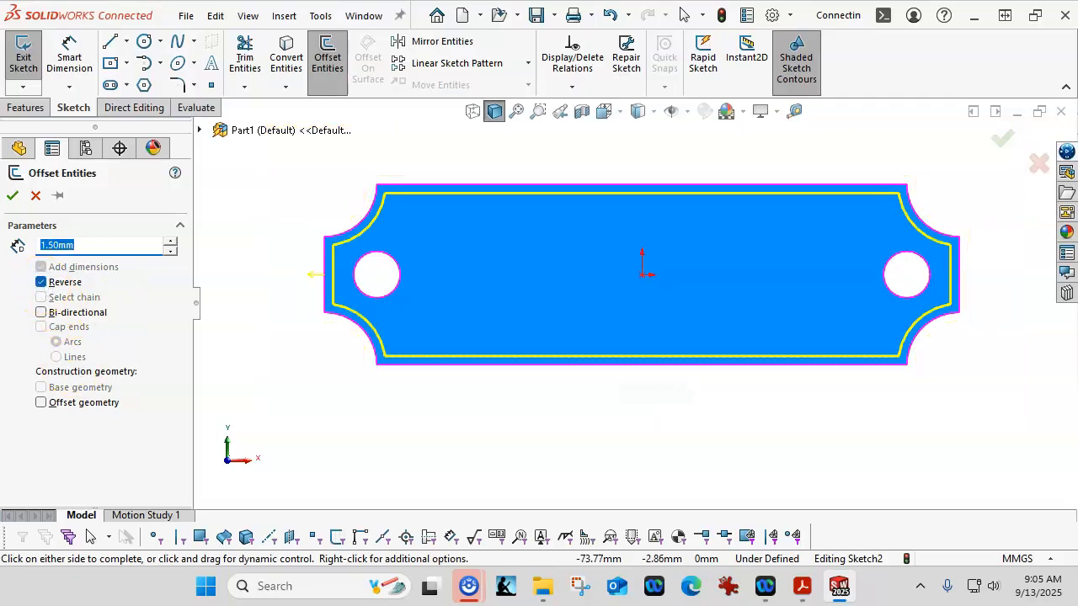
middle_click_drag(602, 446, 595, 319)
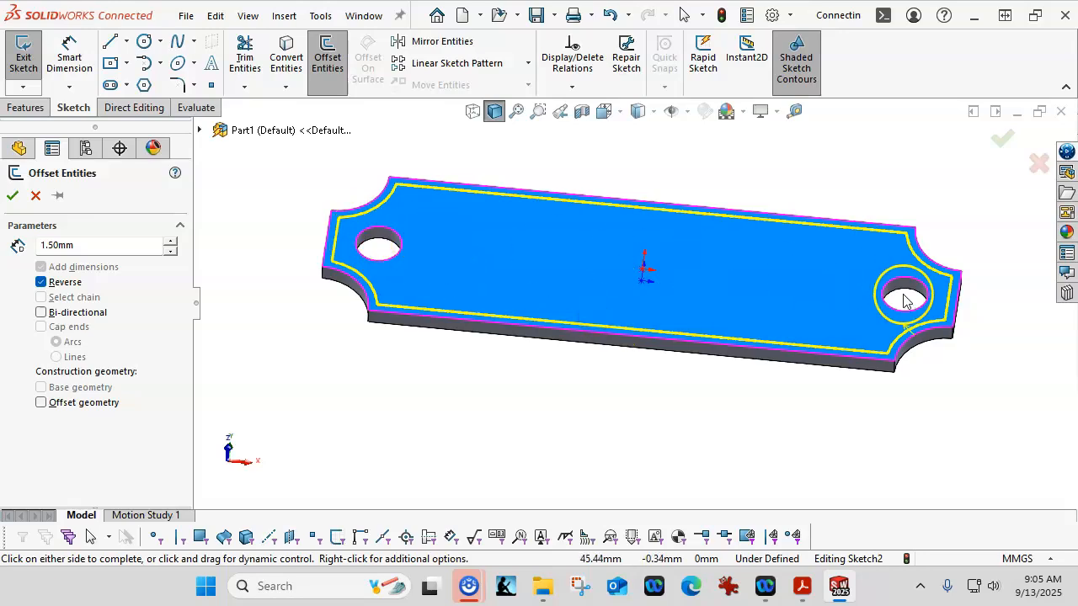
middle_click_drag(332, 355, 327, 362)
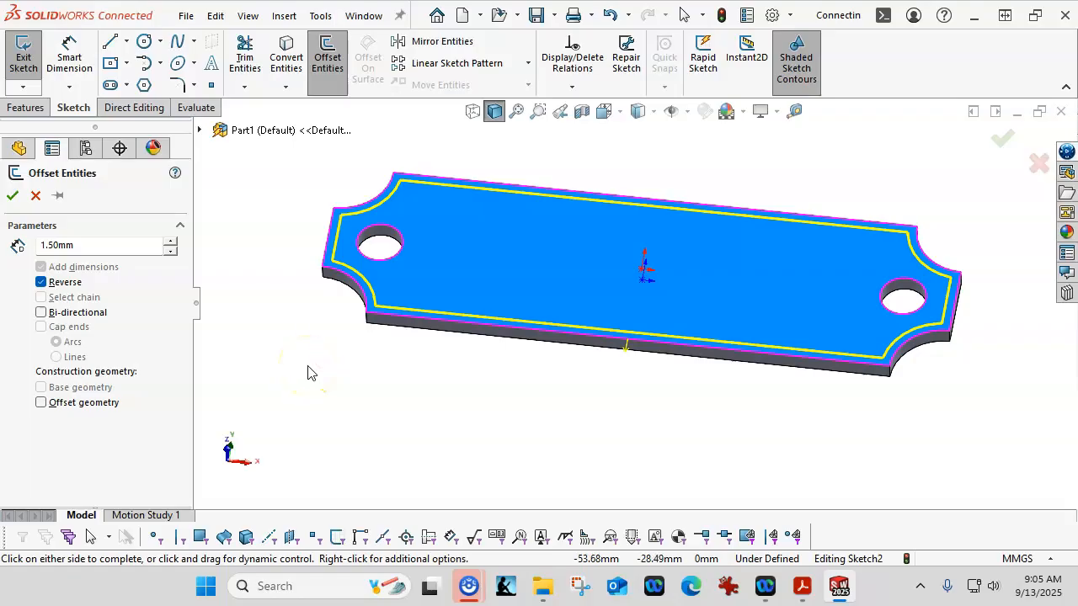
left_click(13, 196)
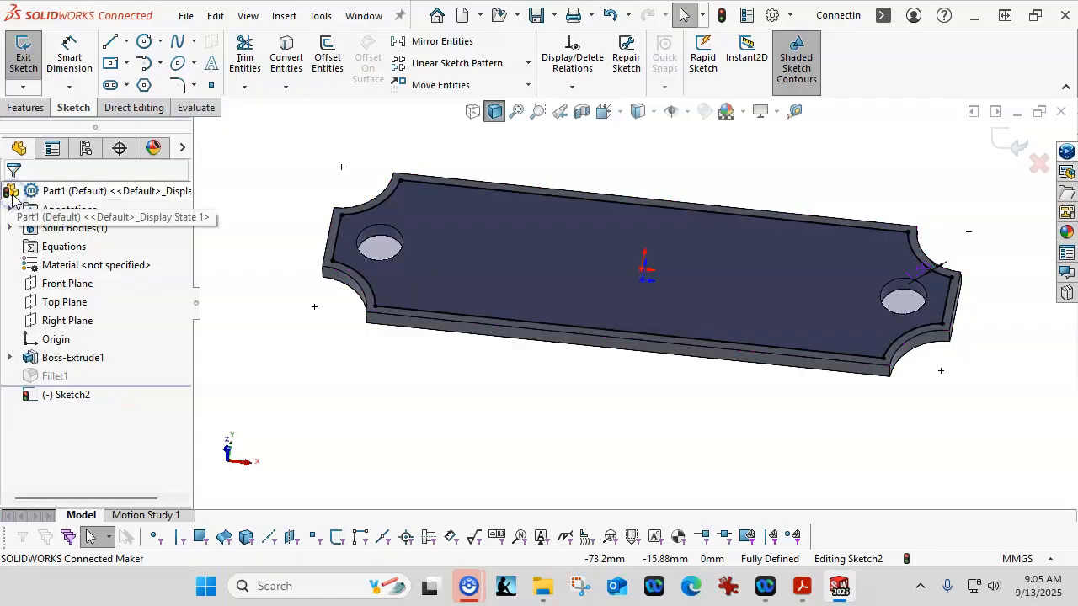
Select the edge loop around the plate's front face, switch it to the lower long side face, and close the selection.
left_click(610, 397)
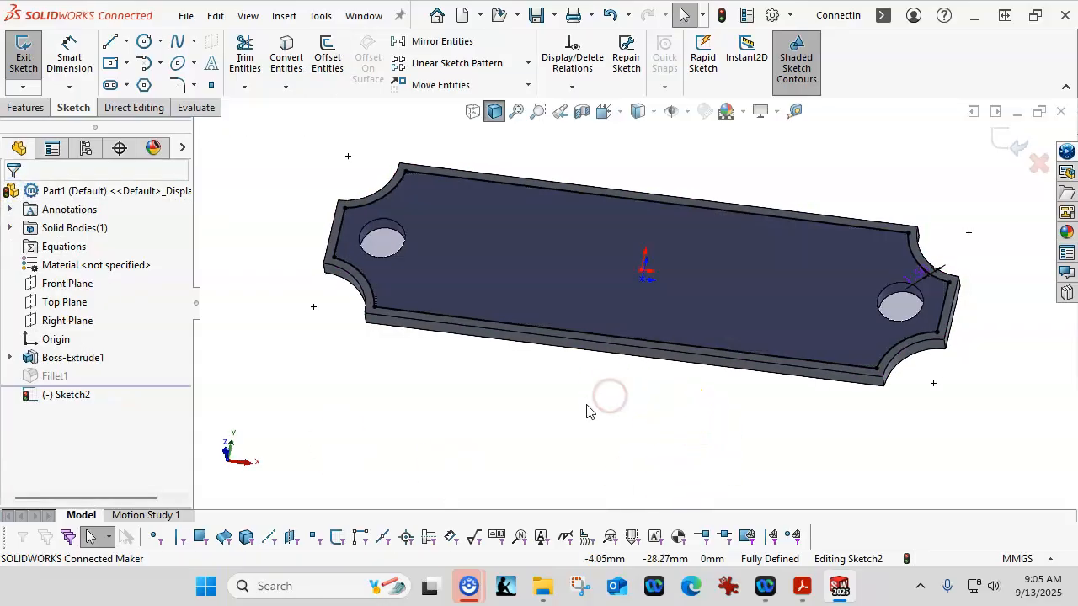
left_click(572, 397)
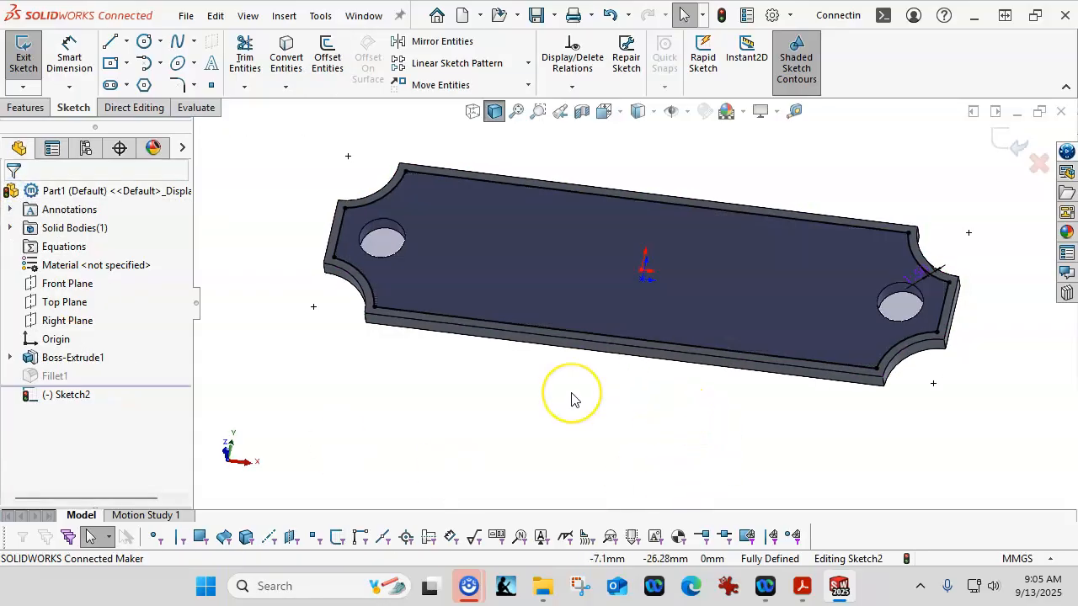
left_click(511, 339)
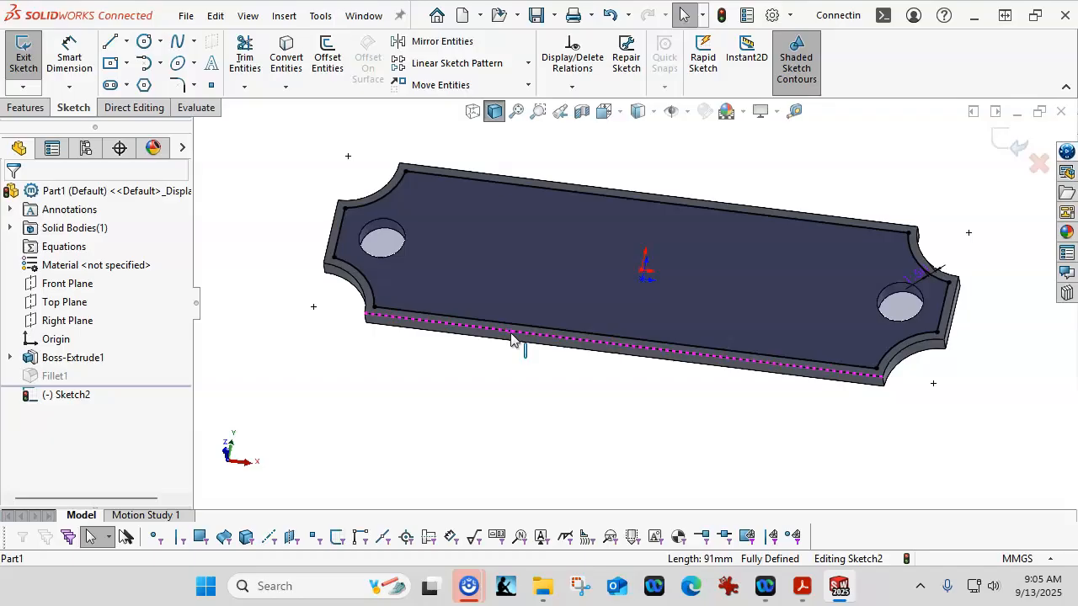
right_click(512, 338)
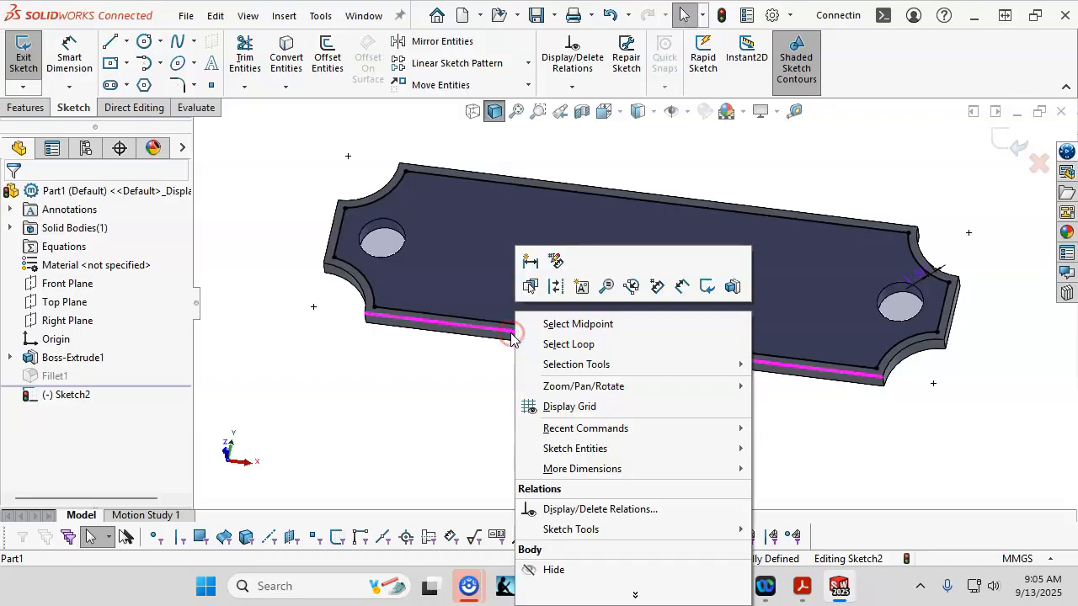
left_click(576, 345)
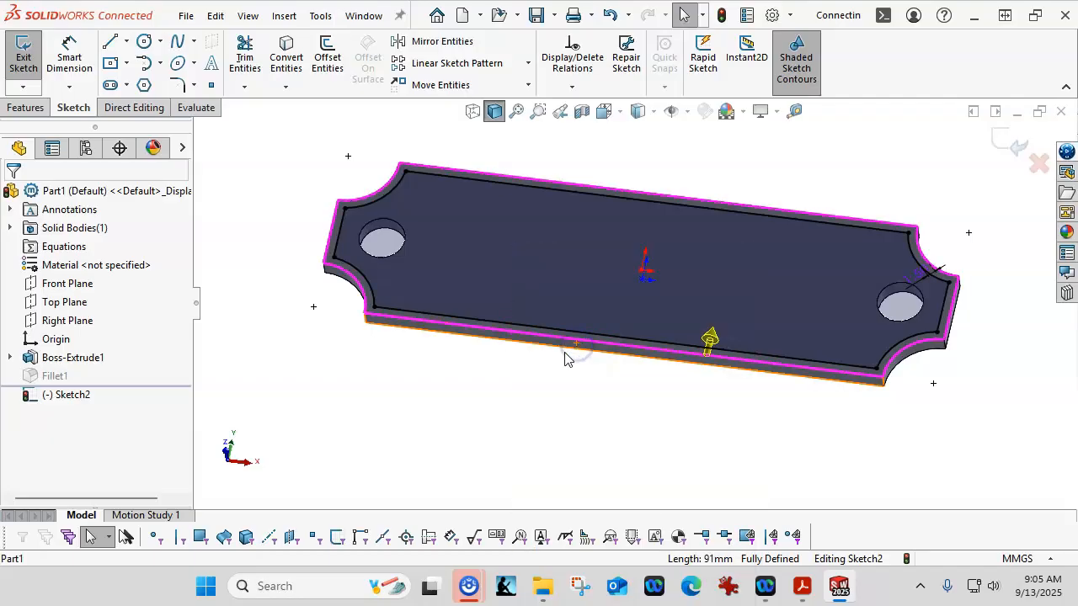
left_click(704, 364)
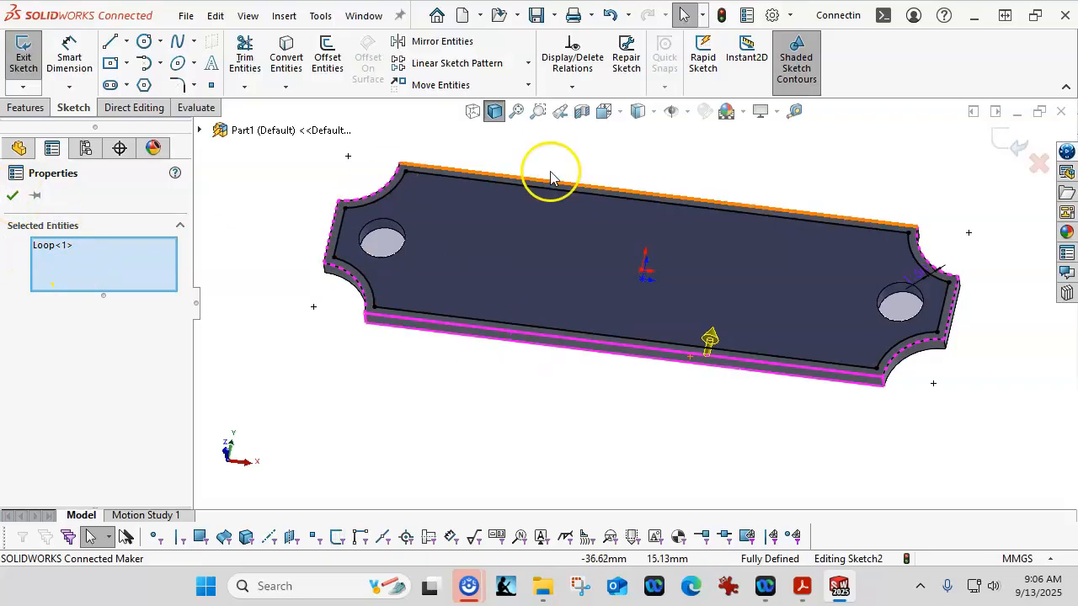
left_click(12, 198)
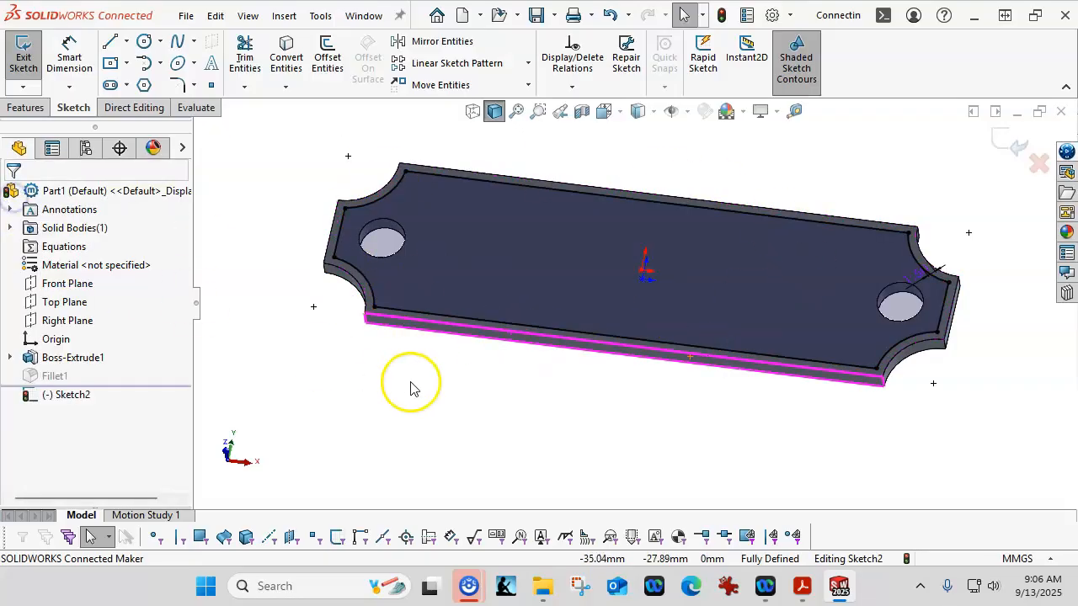
Cut the offset profile into the plate with a blind extruded cut 1.5 mm deep.
left_click(25, 106)
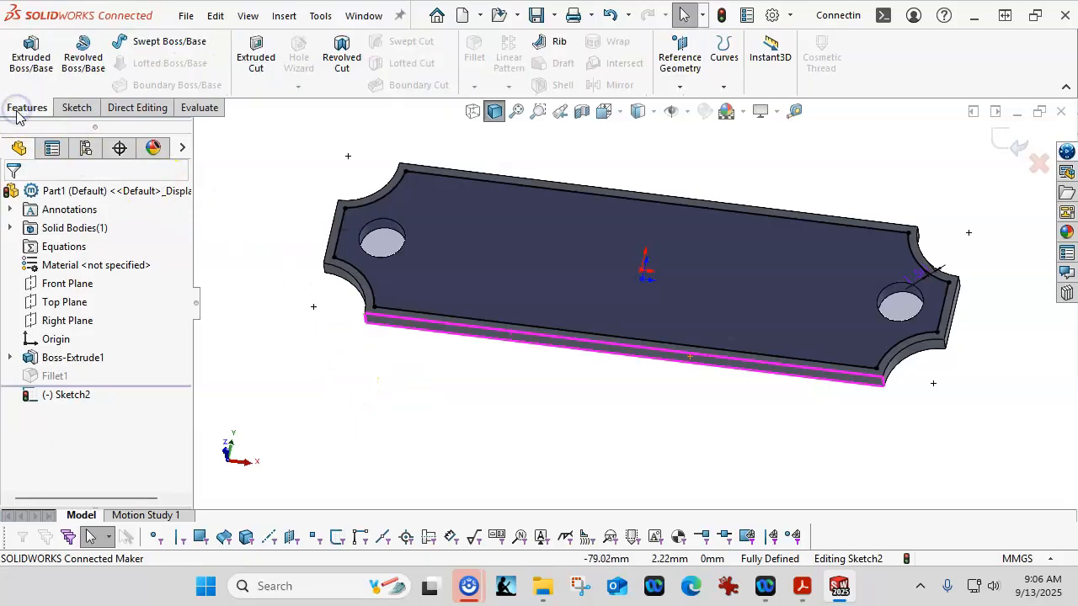
left_click(255, 58)
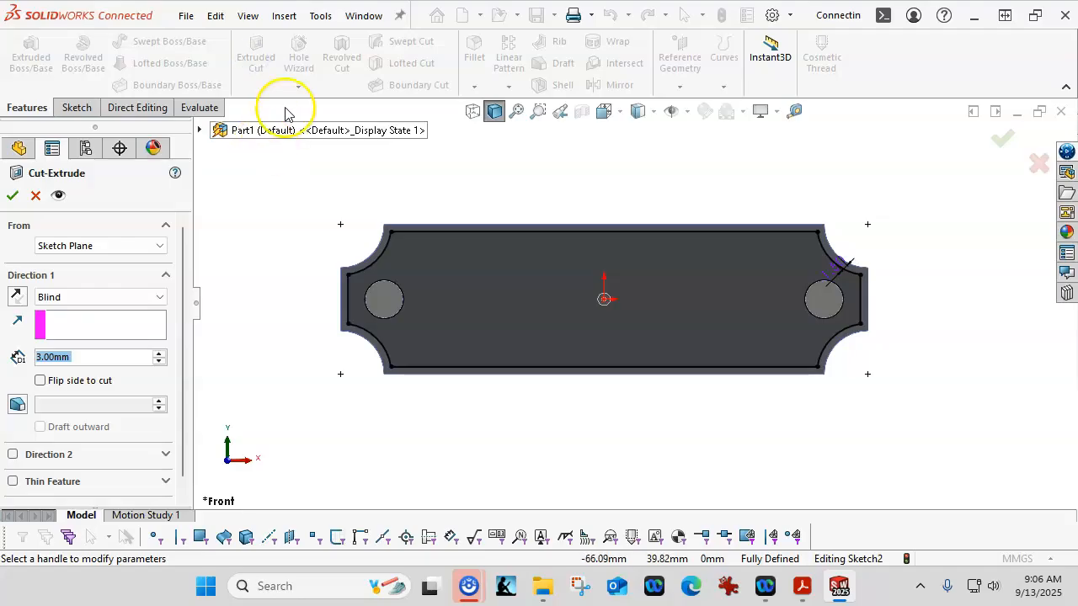
type("1.5")
key("Return")
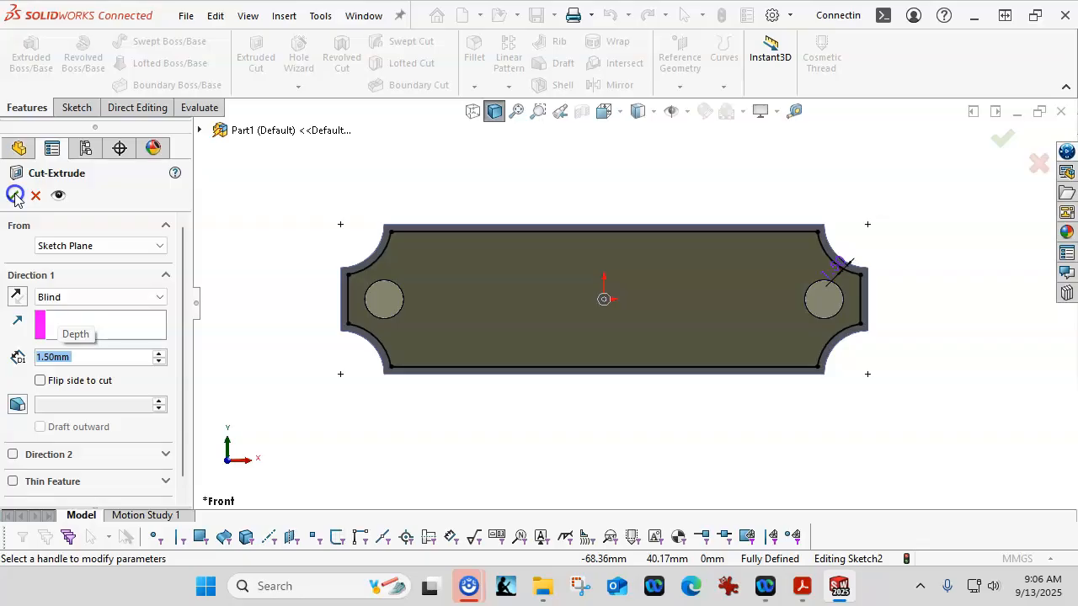
left_click(14, 196)
Start a fillet on a vertical outer edge where the plate's long side meets a corner notch, with a 3.75 mm radius.
middle_click_drag(434, 400, 461, 393)
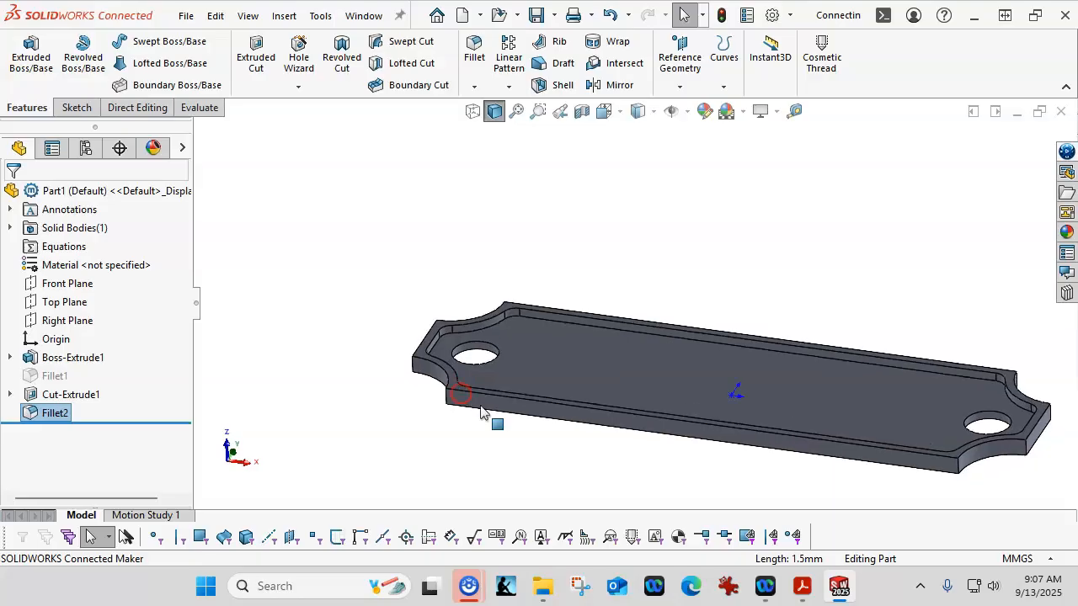
scroll(890, 397, "down", 3)
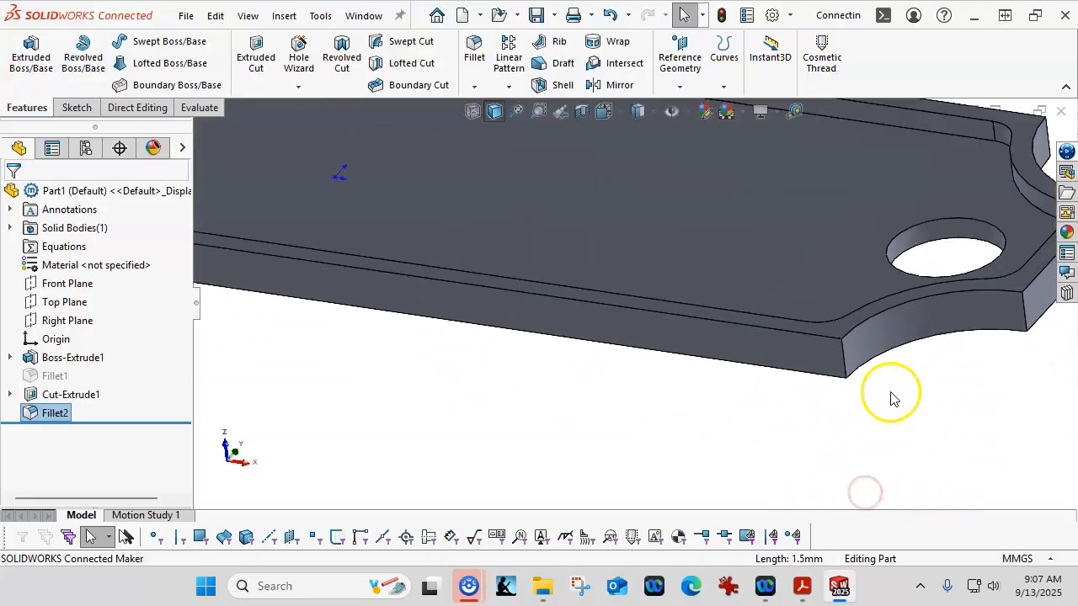
left_click(842, 360)
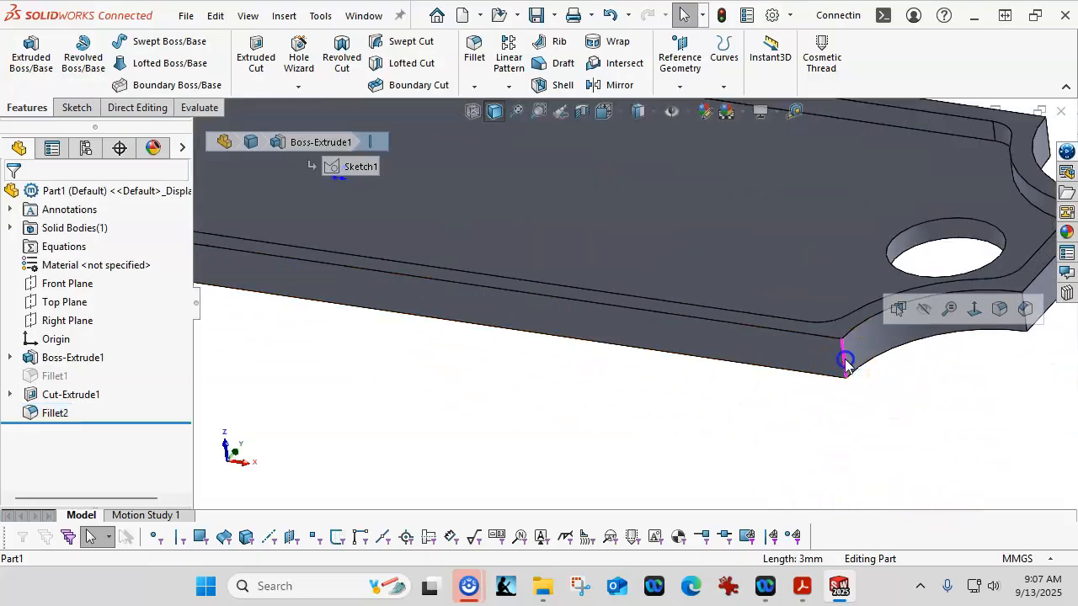
left_click(1000, 310)
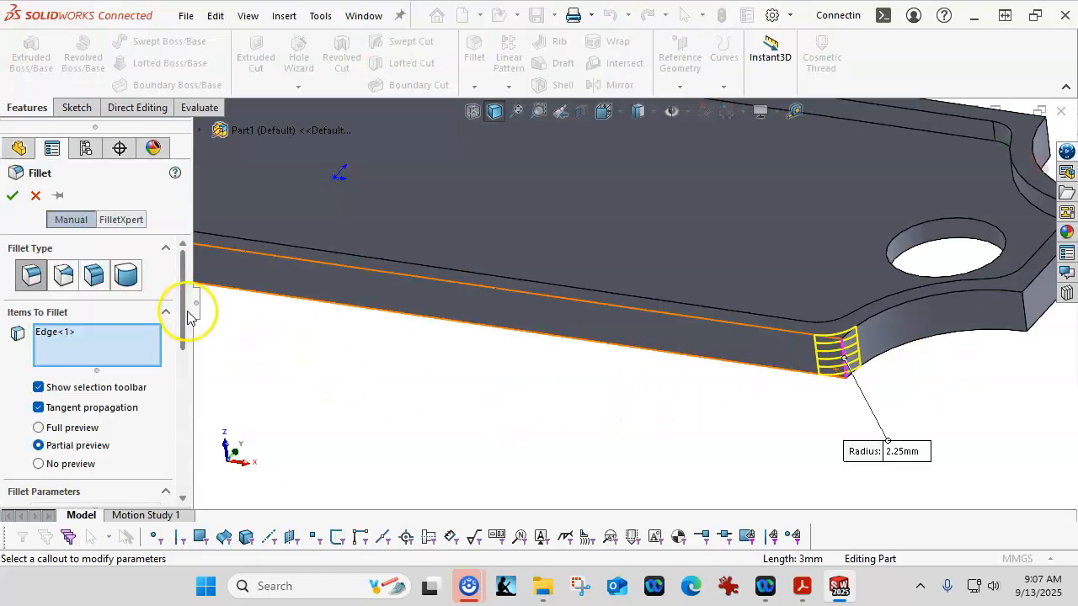
scroll(181, 337, "down", 5)
double_click(83, 351)
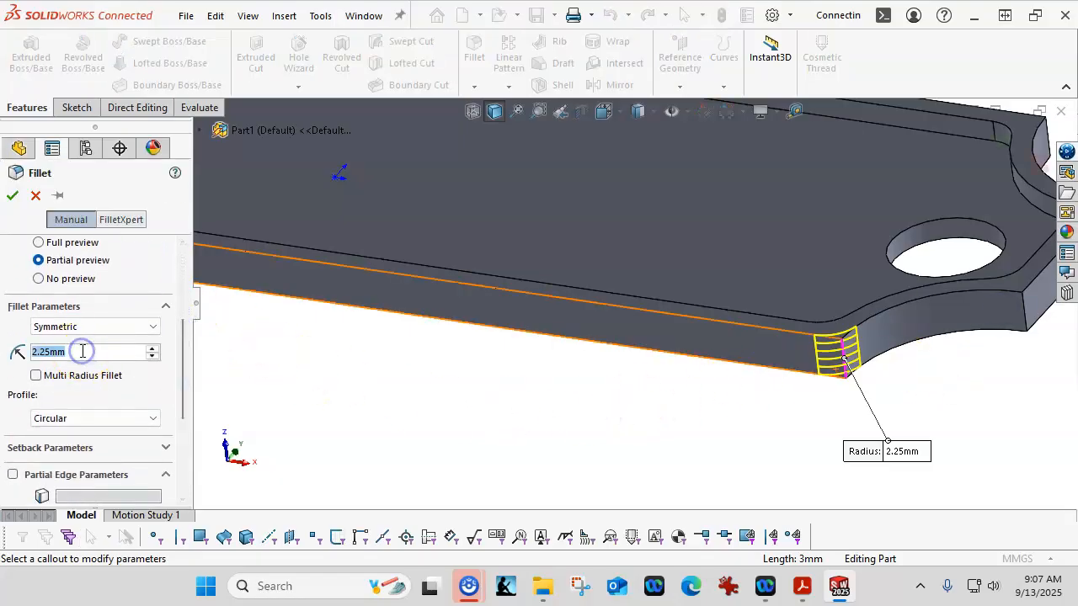
type("3.75")
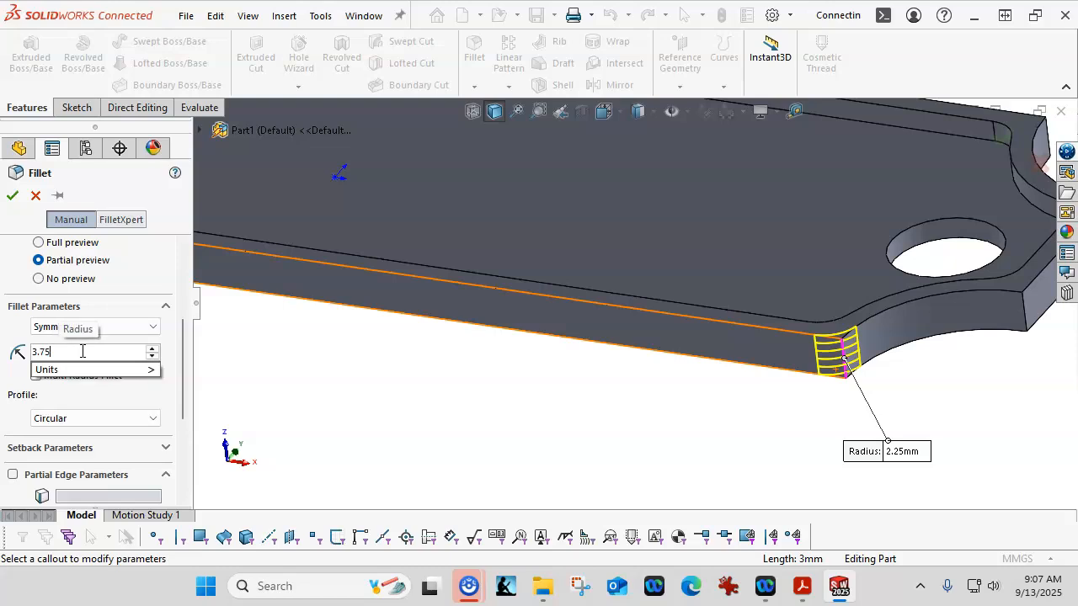
left_click(12, 197)
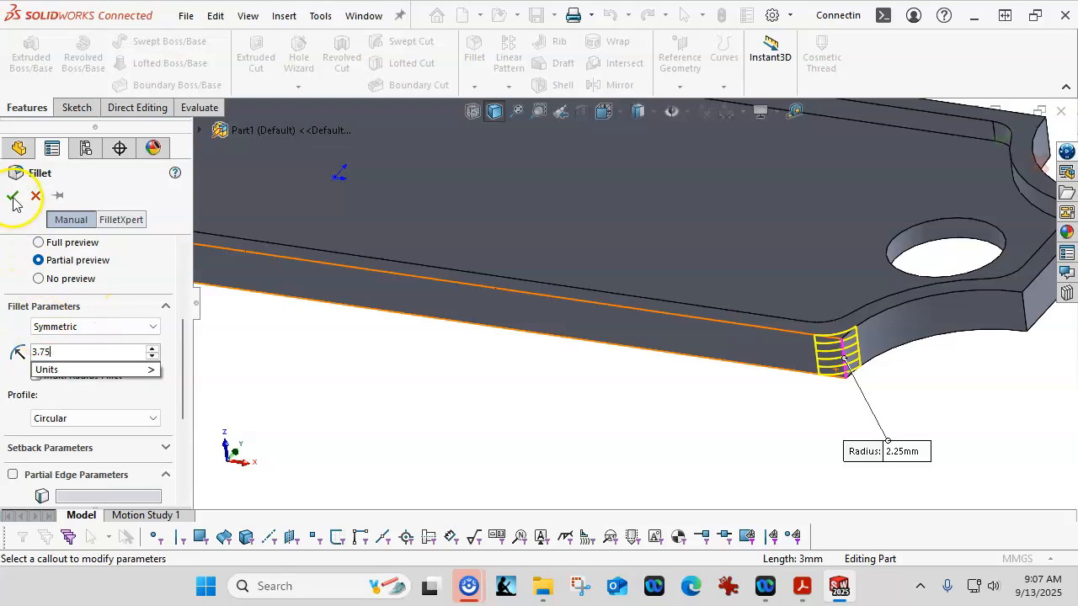
left_click(231, 346)
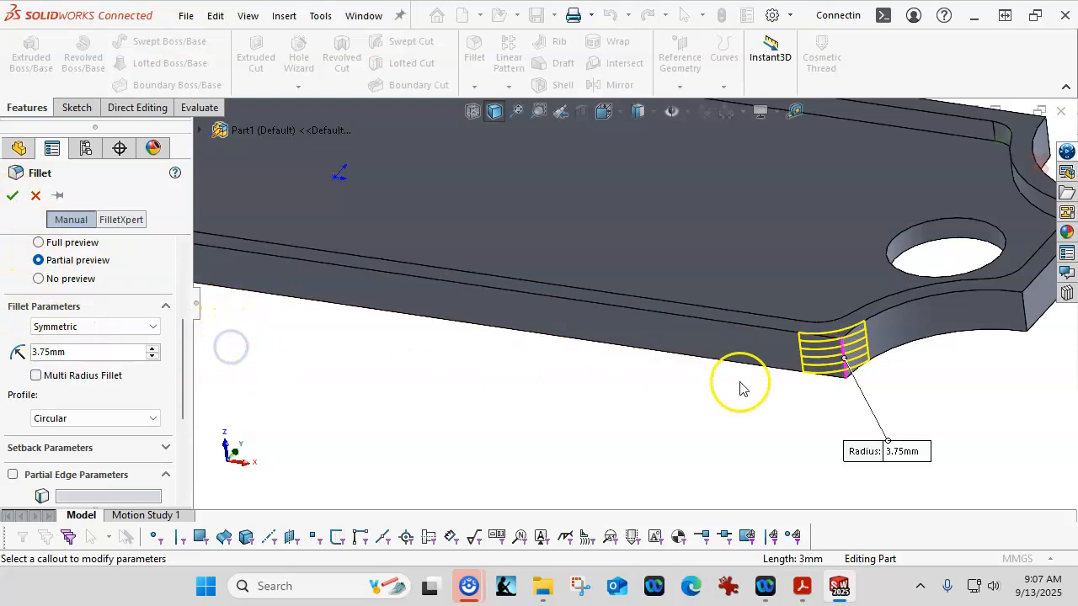
Extend the fillet to the other vertical outer edges around the plate's corner notches and apply it.
scroll(842, 379, "up", 2)
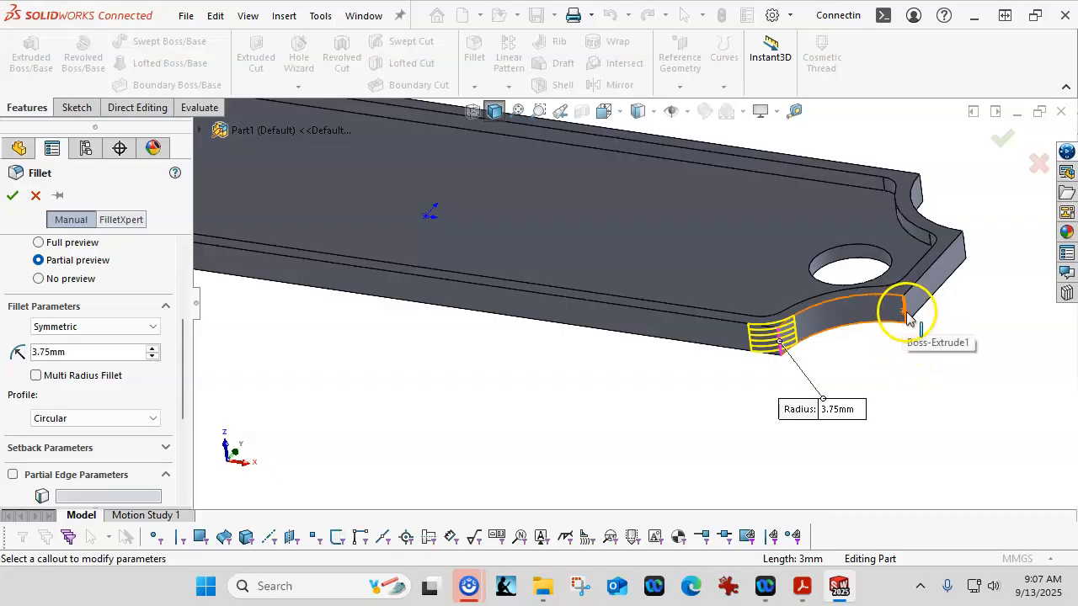
left_click(906, 312)
left_click(935, 262)
left_click(996, 196)
left_click(1002, 138)
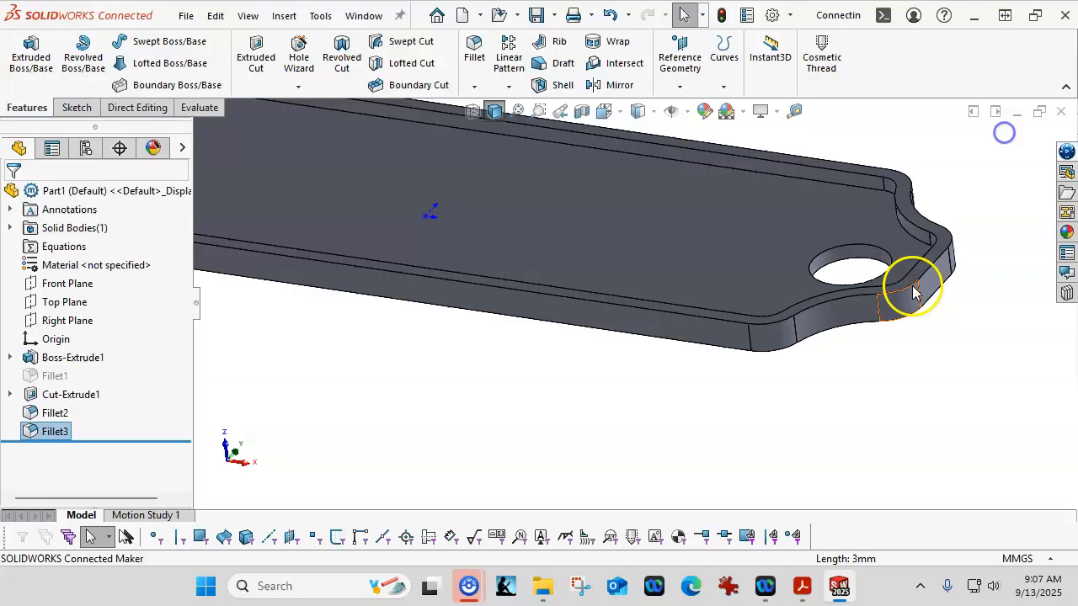
Roll the feature history back to just after the pocket cut, ahead of Fillet2 and Fillet3.
middle_click(873, 335)
scroll(604, 235, "down", 3)
middle_click_drag(603, 237, 597, 232)
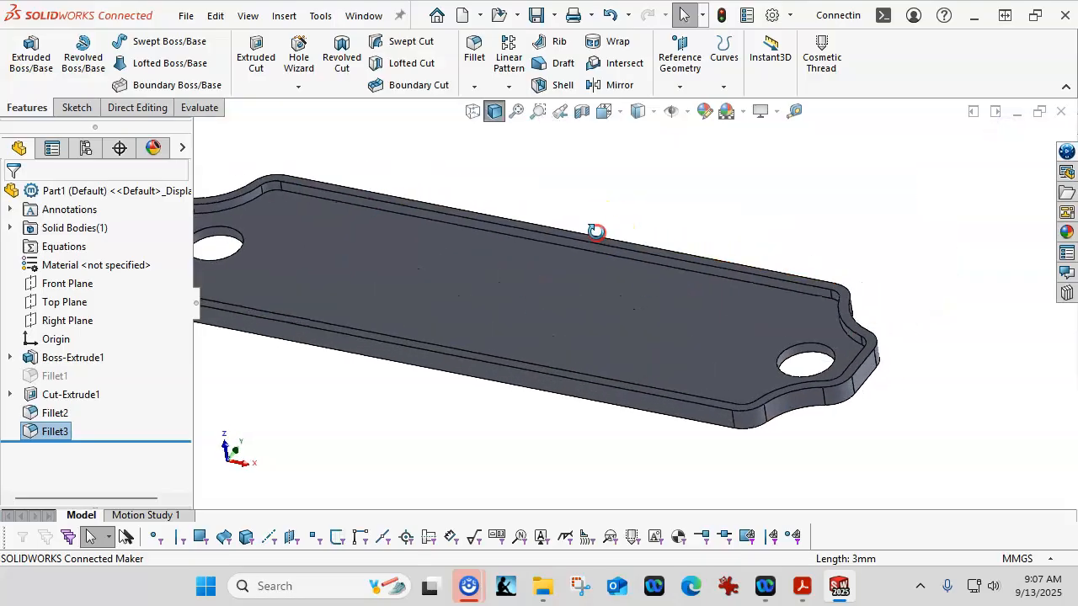
scroll(613, 241, "up", 3)
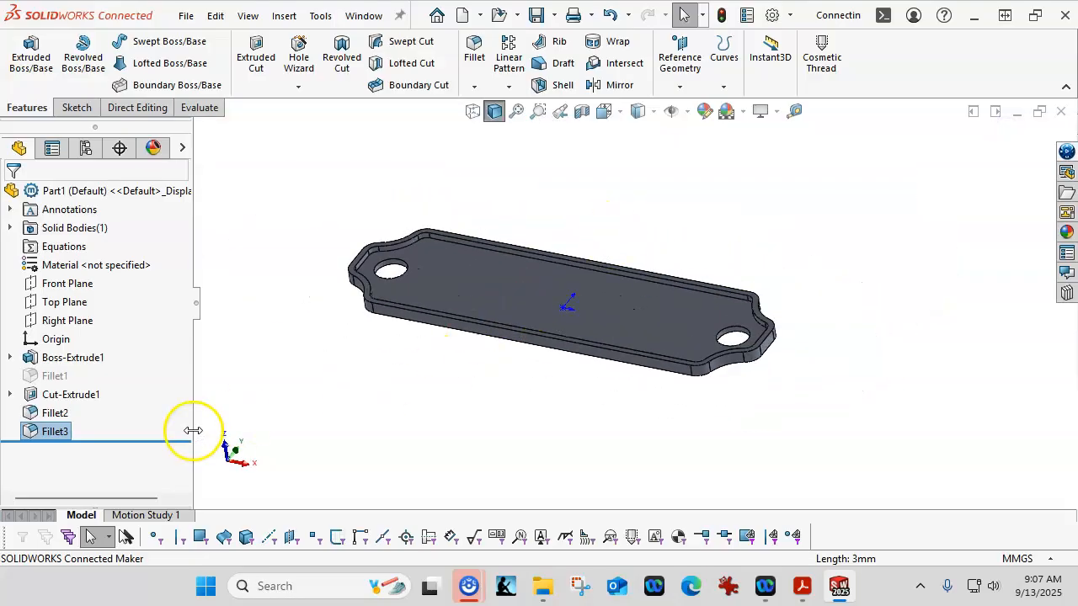
mouse_move(248, 385)
middle_mouse_down()
mouse_move(295, 334)
mouse_move(270, 378)
mouse_move(265, 415)
mouse_move(304, 385)
middle_mouse_up()
scroll(432, 307, "down", 1)
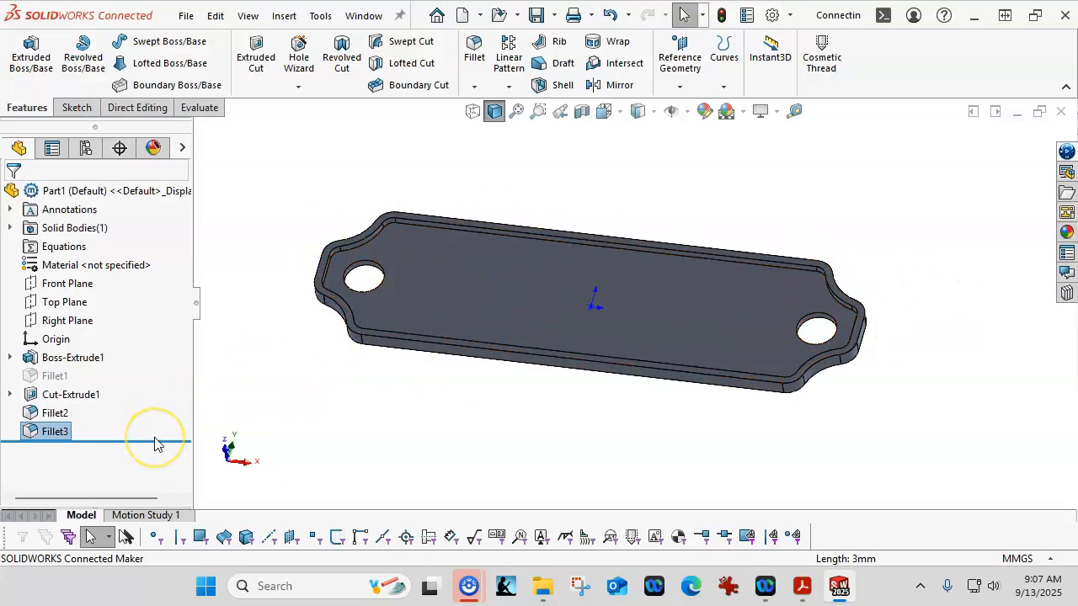
left_click_drag(148, 440, 145, 438)
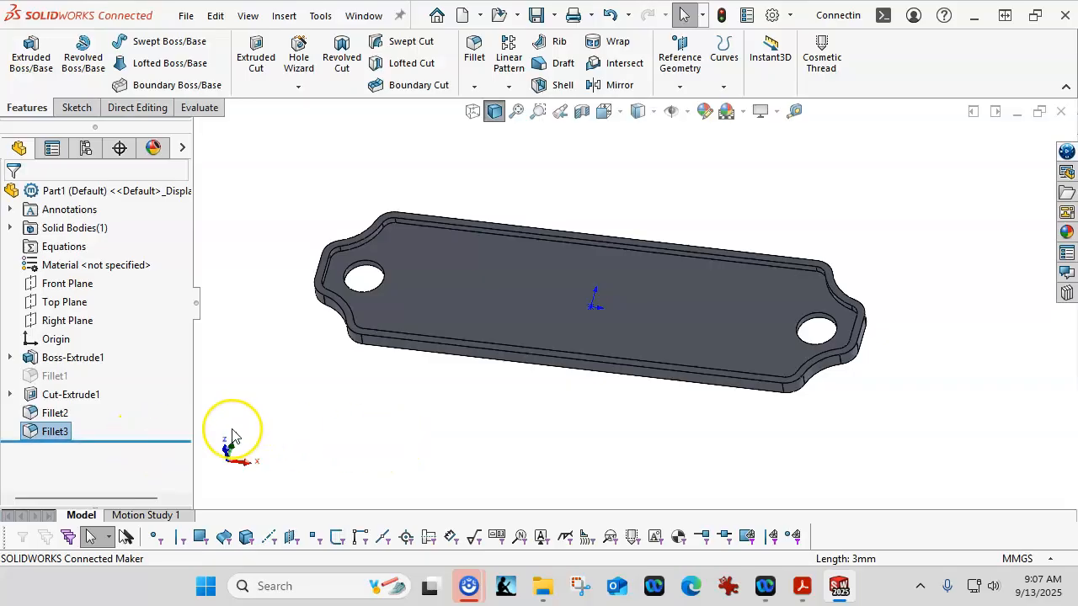
left_click(154, 440)
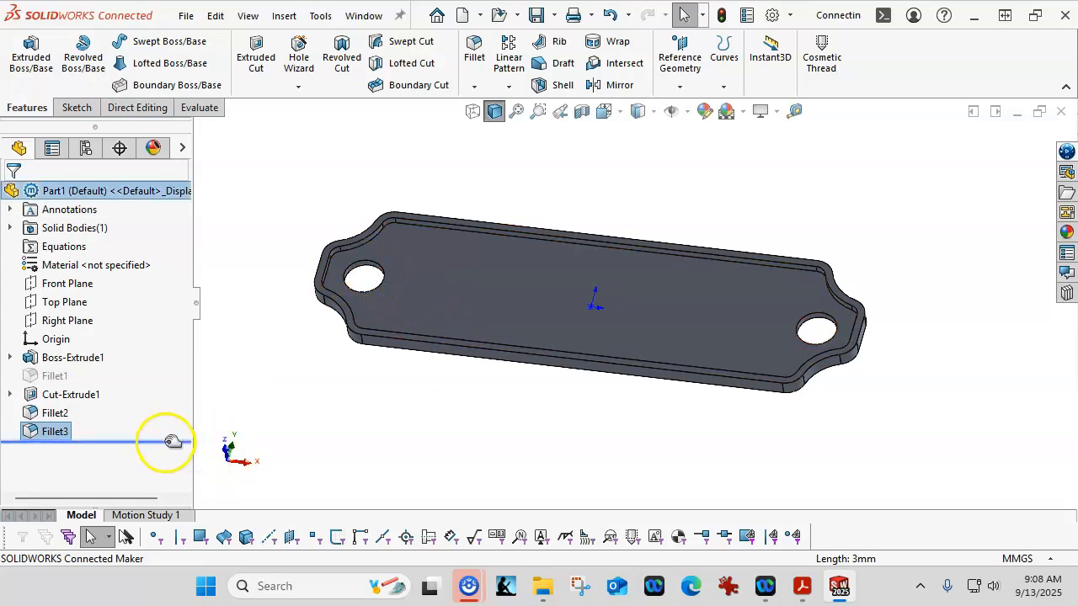
left_click_drag(168, 438, 170, 409)
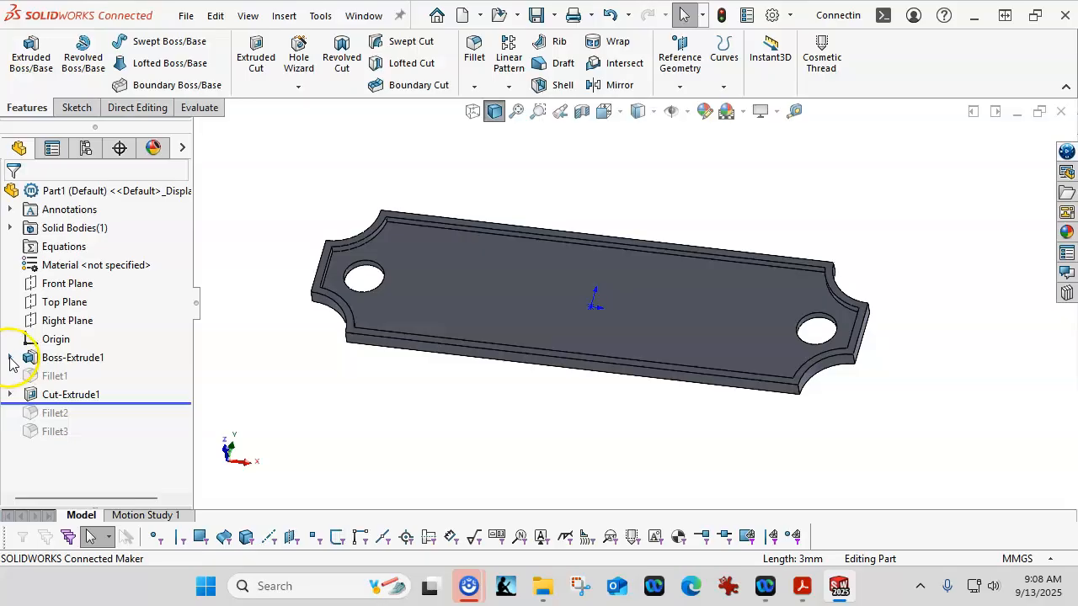
Start a boss extrusion from Sketch1, the plate's base sketch, clearing its selected contours and picking the sketch again.
left_click(10, 359)
left_click(67, 377)
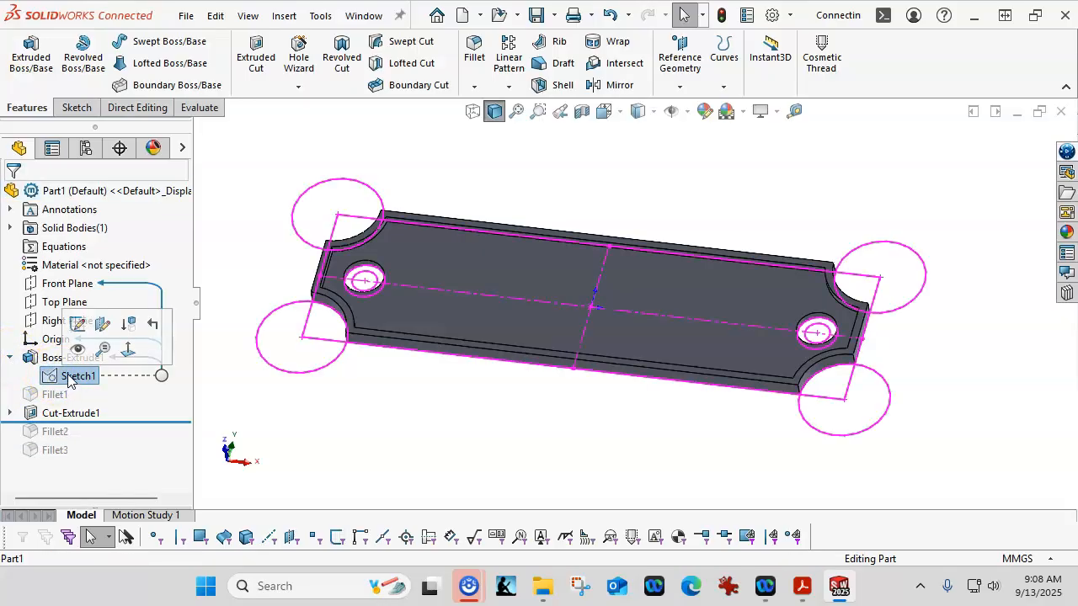
left_click(30, 53)
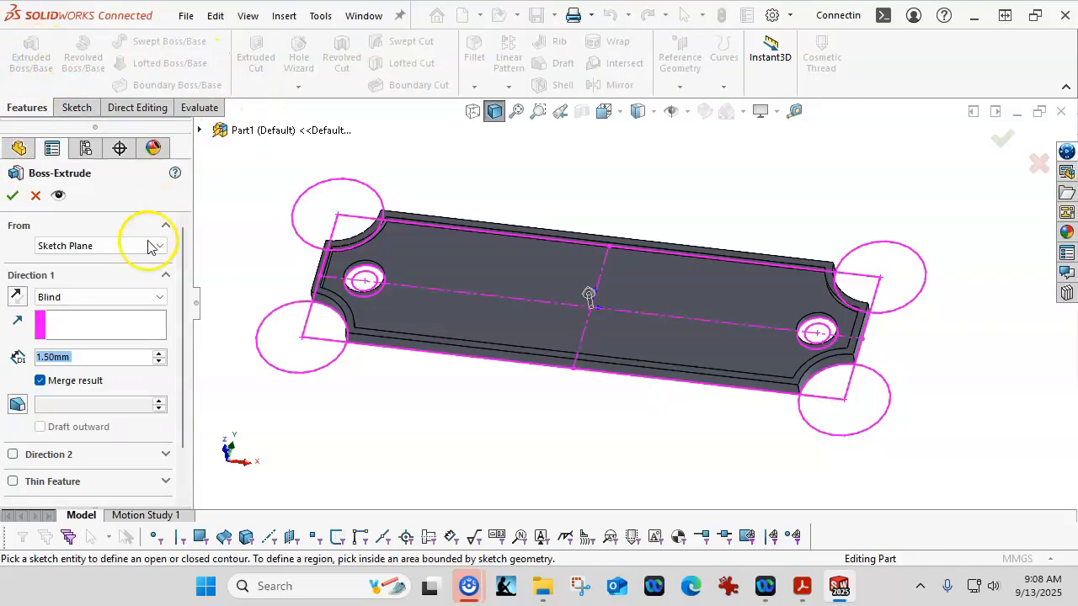
left_click_drag(183, 350, 185, 394)
left_click(111, 473)
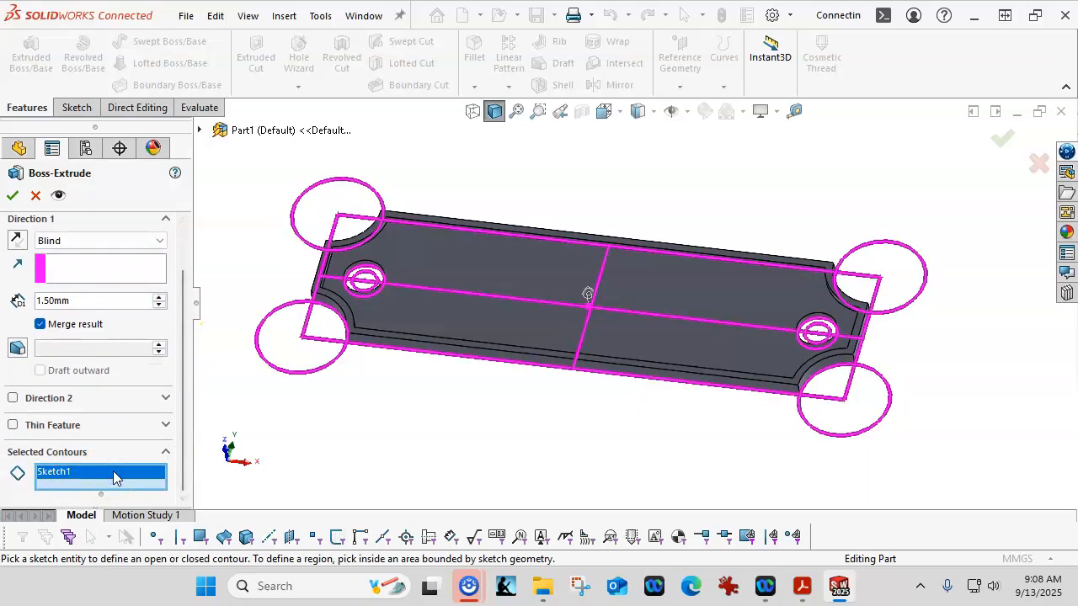
key("Delete")
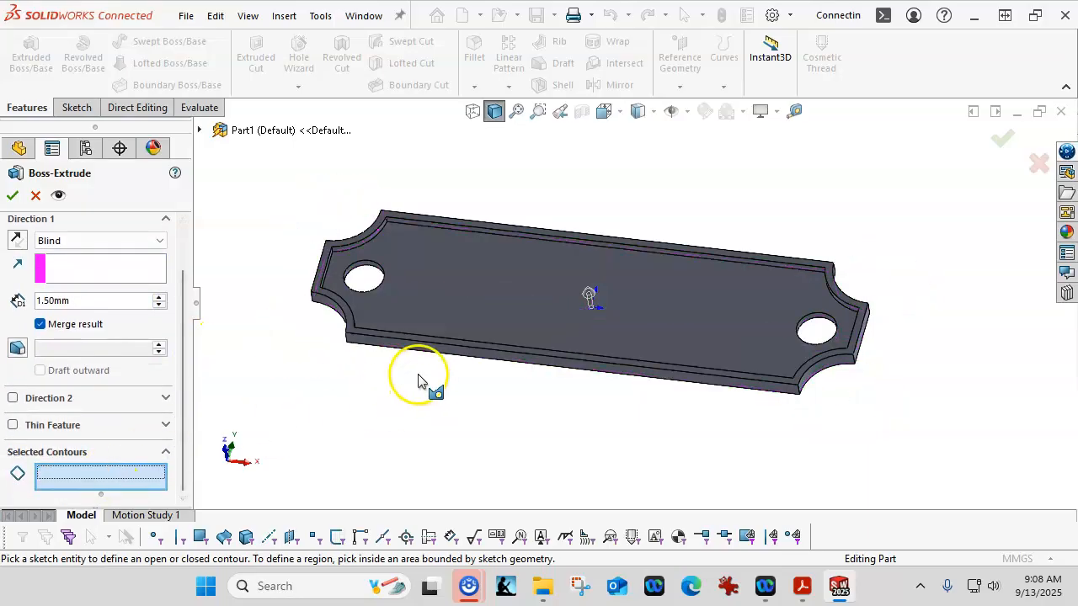
key("z")
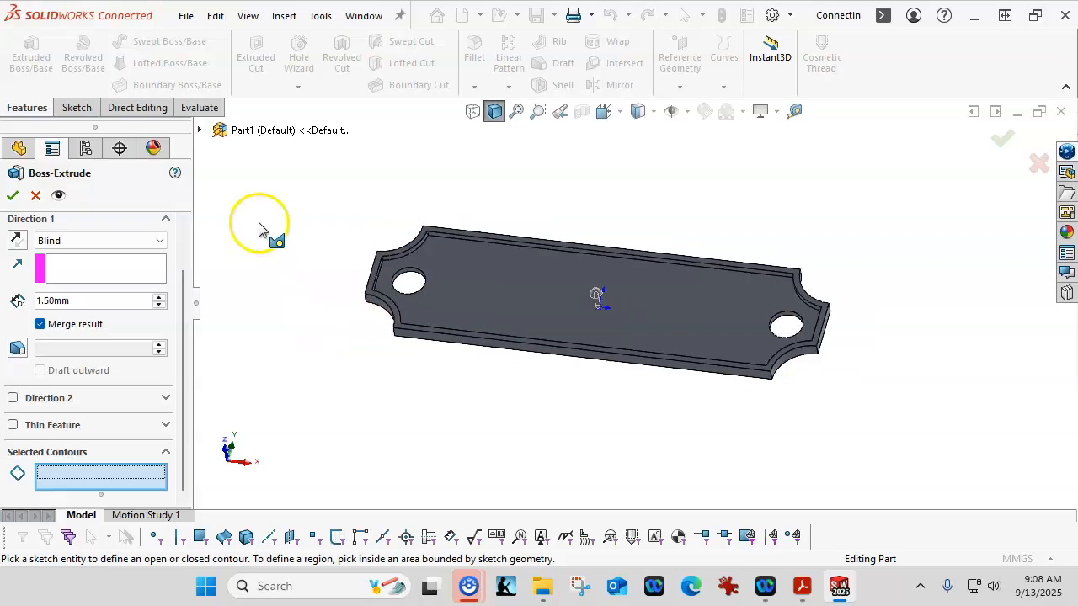
left_click(200, 130)
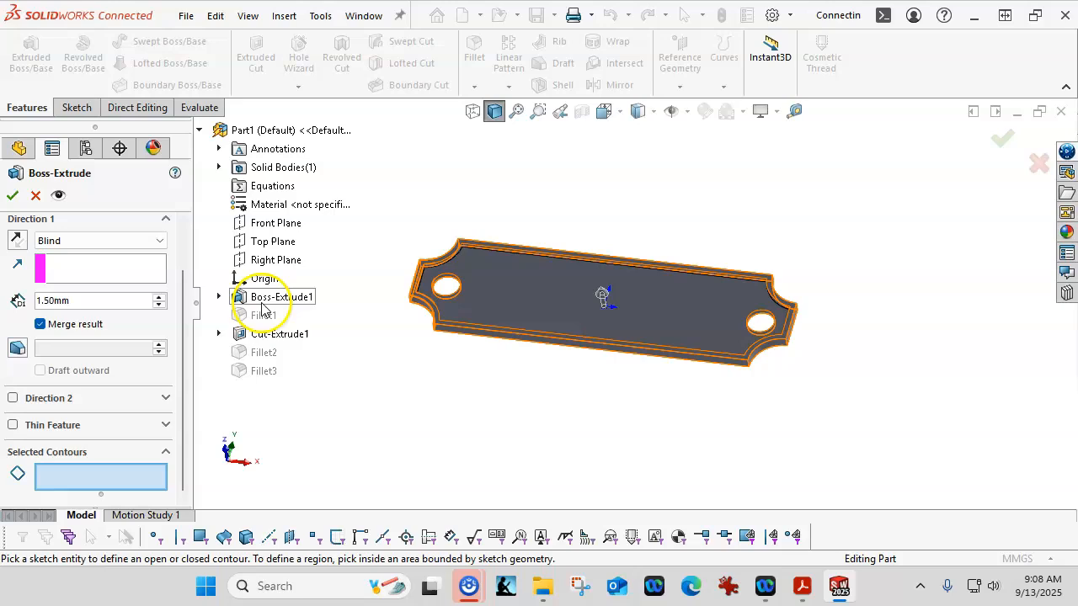
left_click(218, 297)
left_click(285, 315)
Add the ring-shaped regions between the concentric circles at both plate holes to the extrusion's contours.
scroll(476, 294, "down", 5)
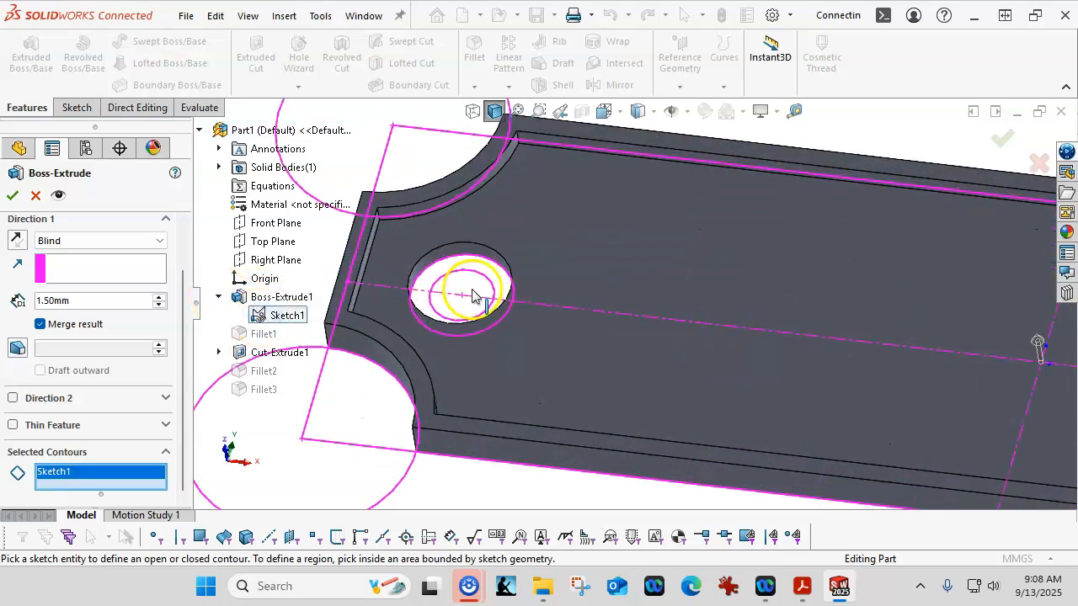
left_click(472, 267)
scroll(565, 325, "up", 3)
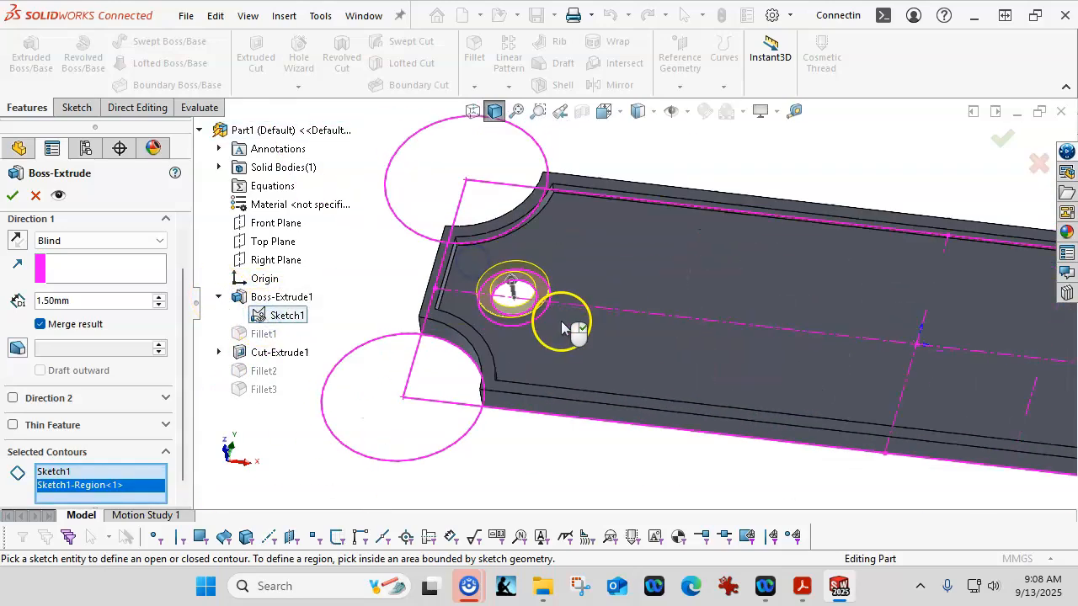
scroll(859, 373, "up", 3)
scroll(898, 341, "down", 5)
scroll(746, 268, "down", 3)
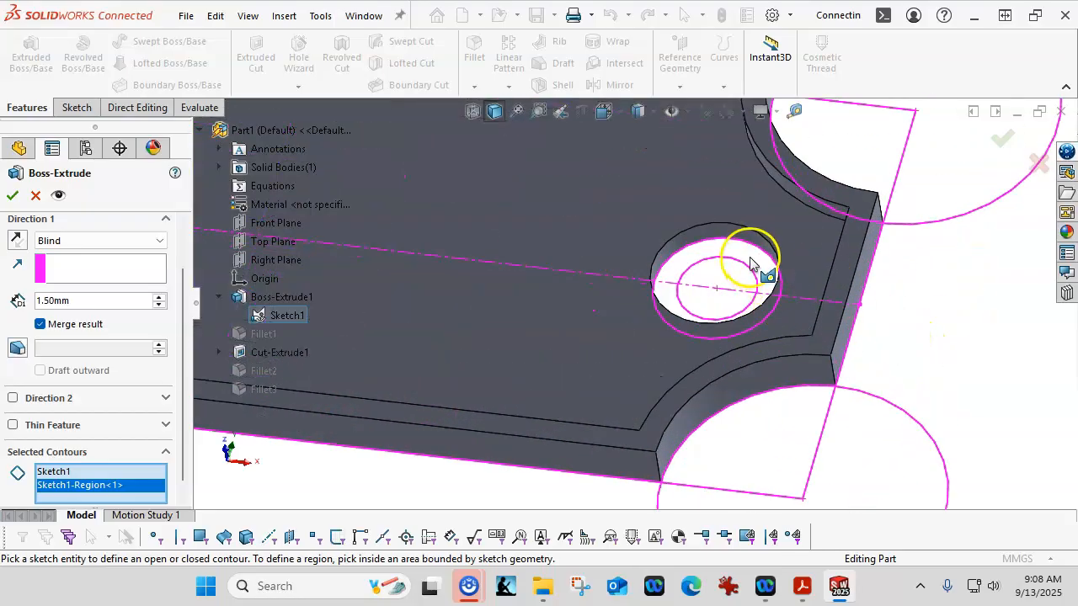
left_click(758, 270)
scroll(737, 373, "up", 4)
scroll(736, 371, "up", 1)
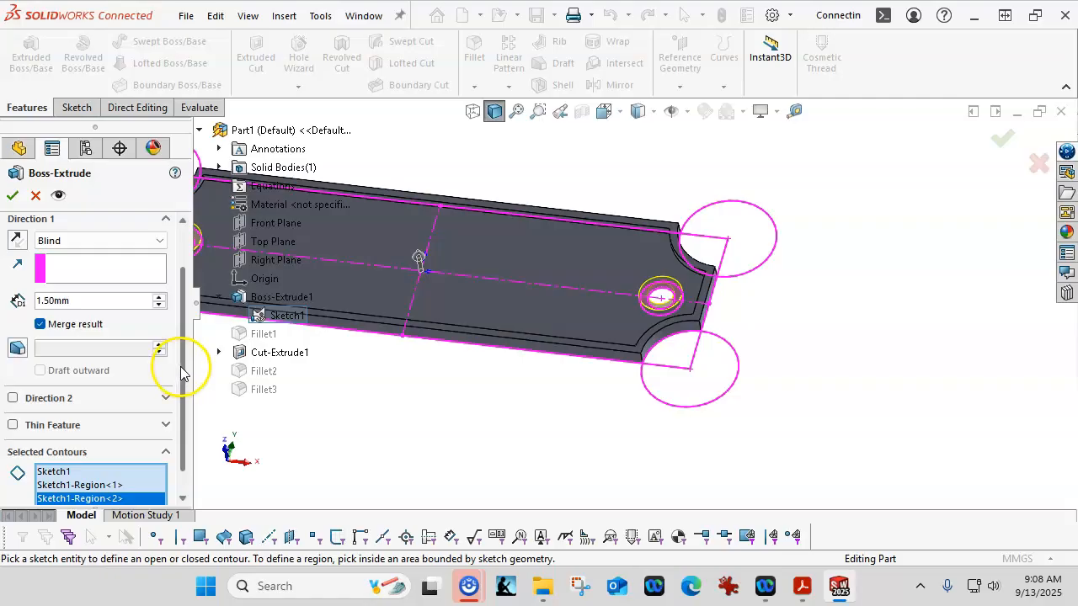
Reverse the ring extrusion's first direction and set its blind depth to 0.75 mm.
scroll(185, 355, "up", 1)
scroll(184, 354, "up", 1)
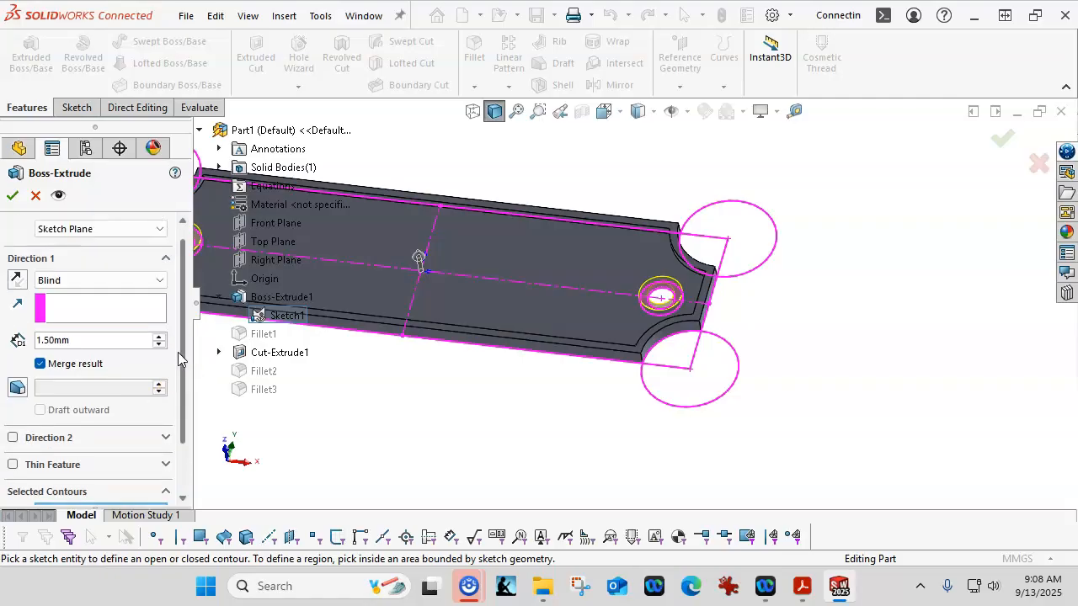
scroll(555, 417, "up", 3)
scroll(310, 325, "down", 1)
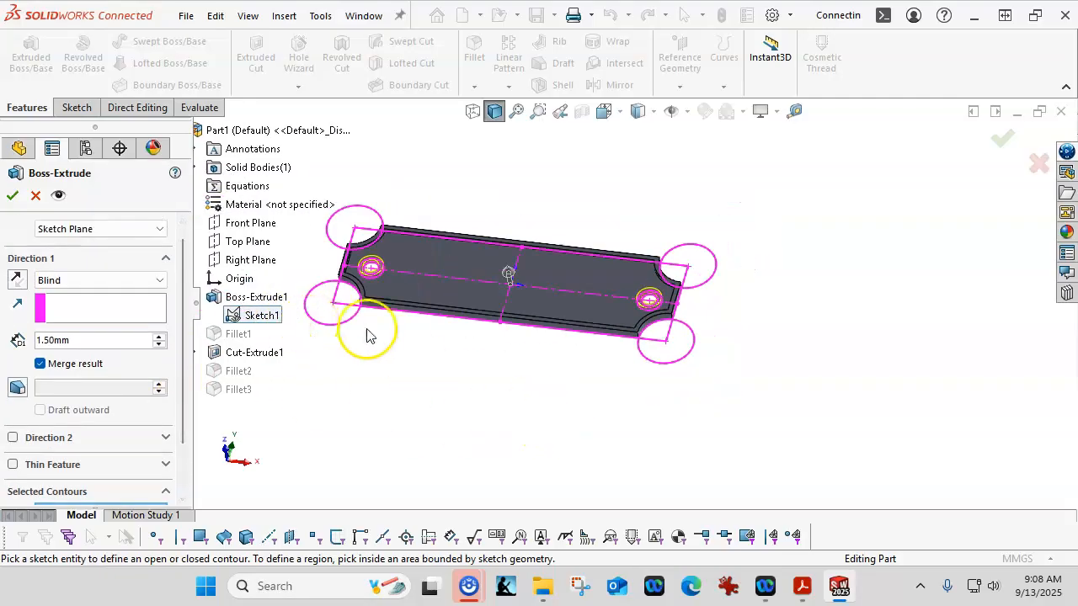
left_click(477, 424)
scroll(441, 382, "up", 2)
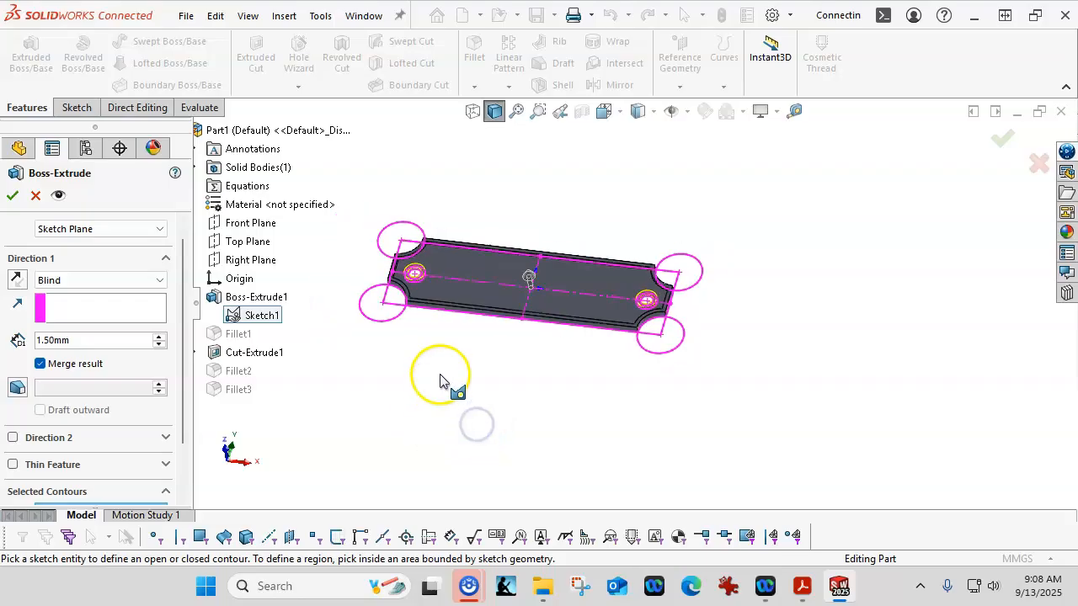
scroll(354, 315, "down", 3)
scroll(534, 295, "down", 3)
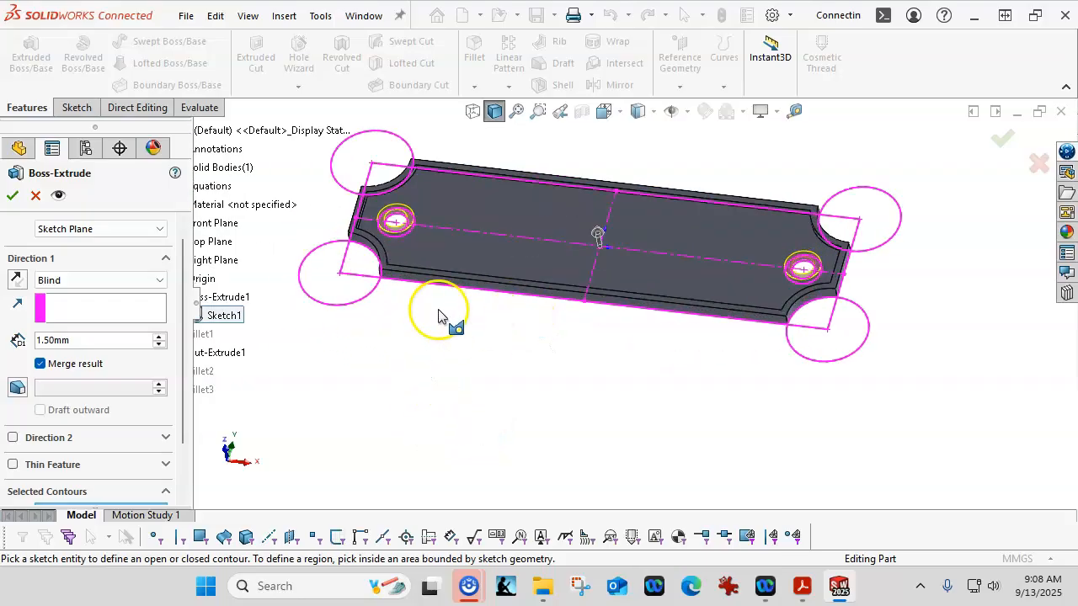
left_click(398, 332)
mouse_move(398, 332)
middle_mouse_down()
mouse_move(510, 363)
mouse_move(611, 311)
mouse_move(609, 199)
middle_mouse_up()
left_click(17, 279)
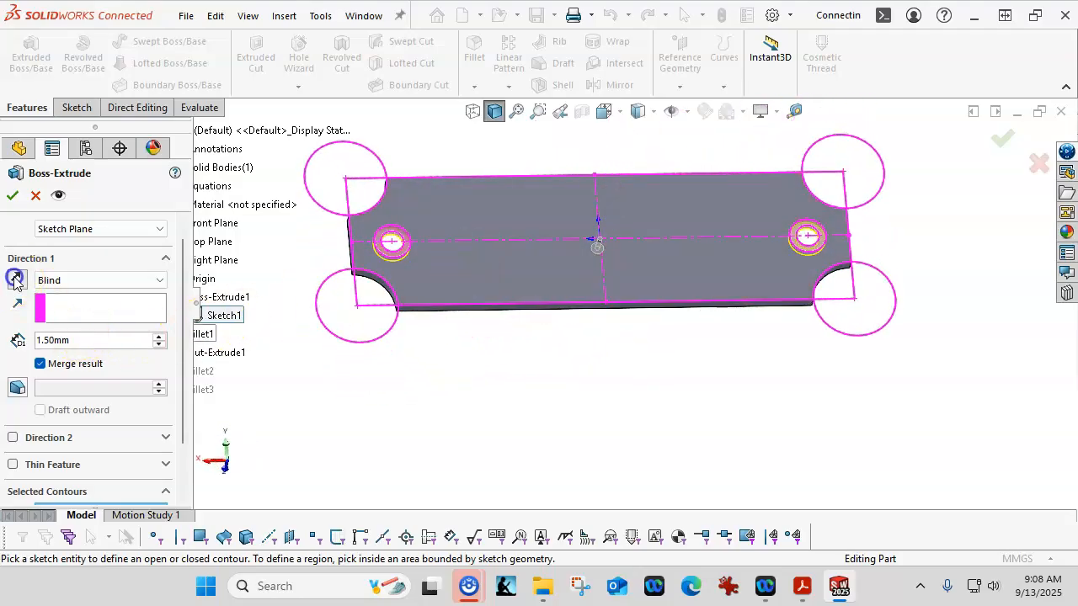
left_click(90, 335)
double_click(90, 338)
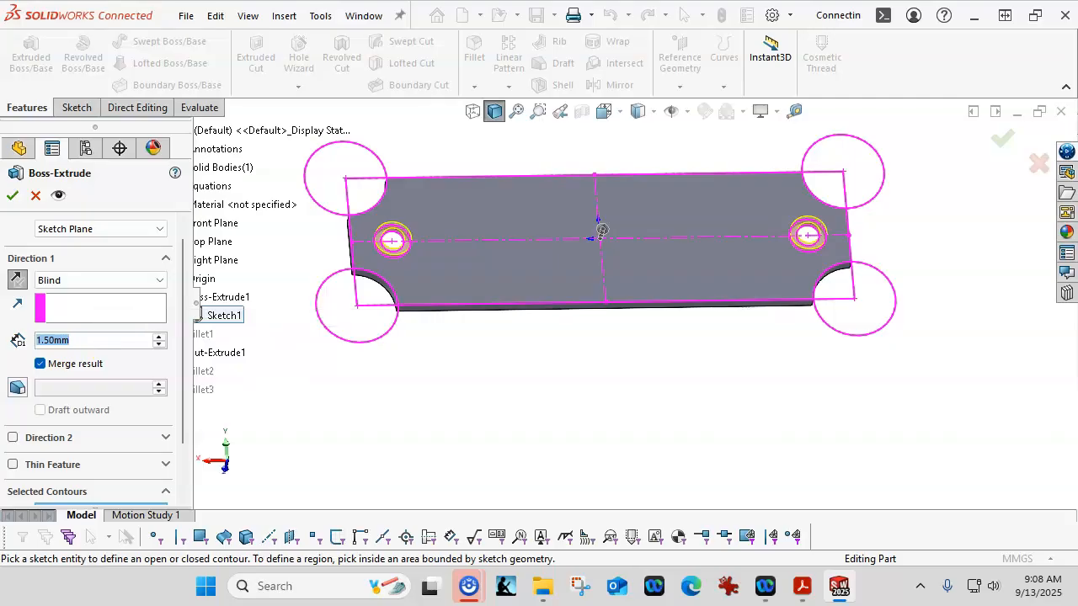
type("0.75")
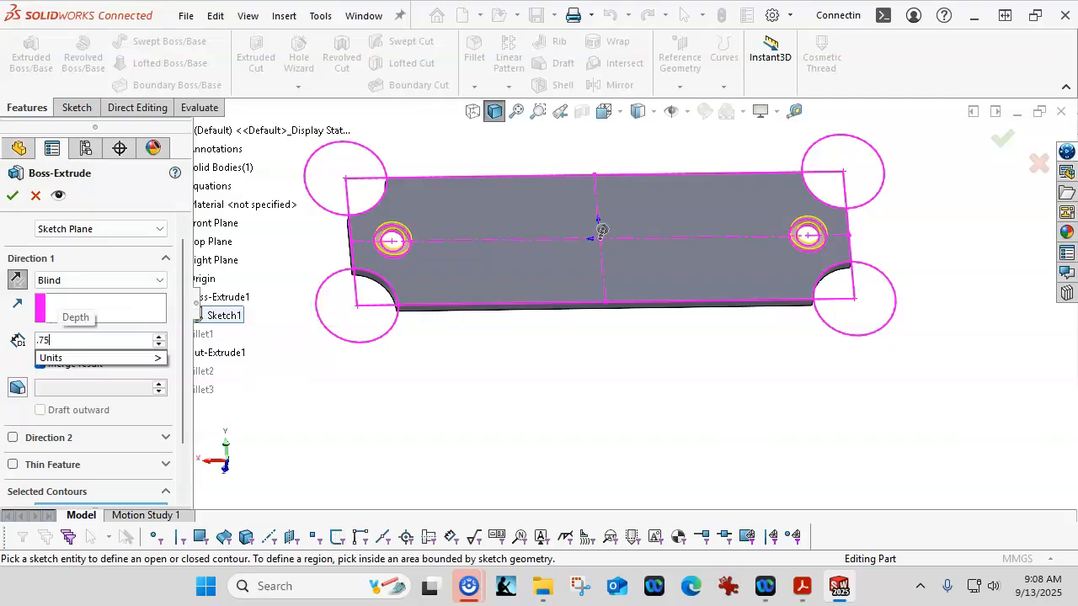
key("Tab")
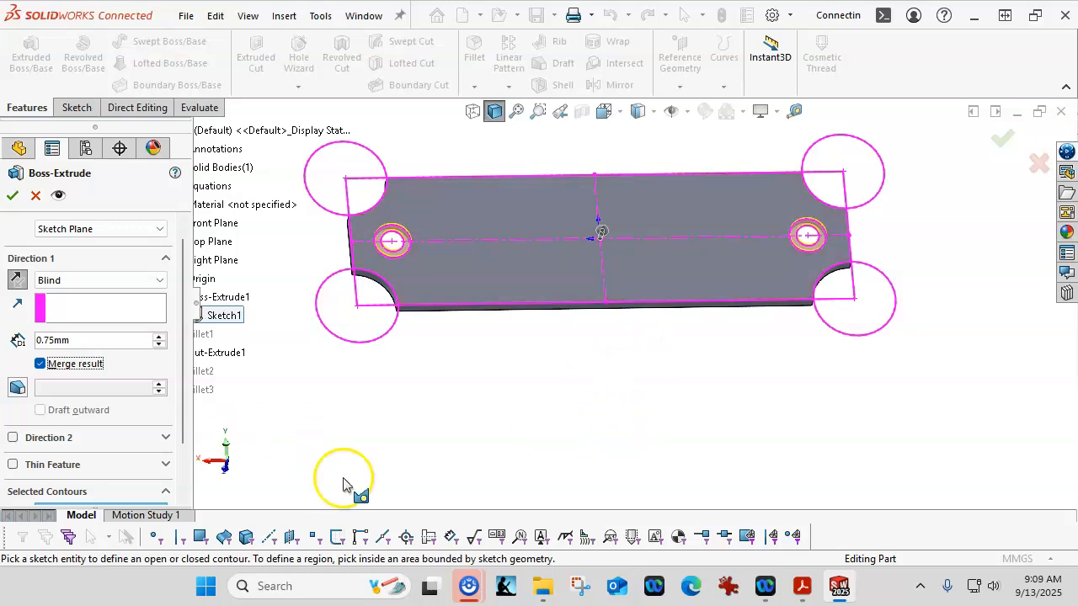
Add a second blind direction 2.25 mm deep to the ring extrusion and apply the feature.
left_click_drag(183, 384, 177, 419)
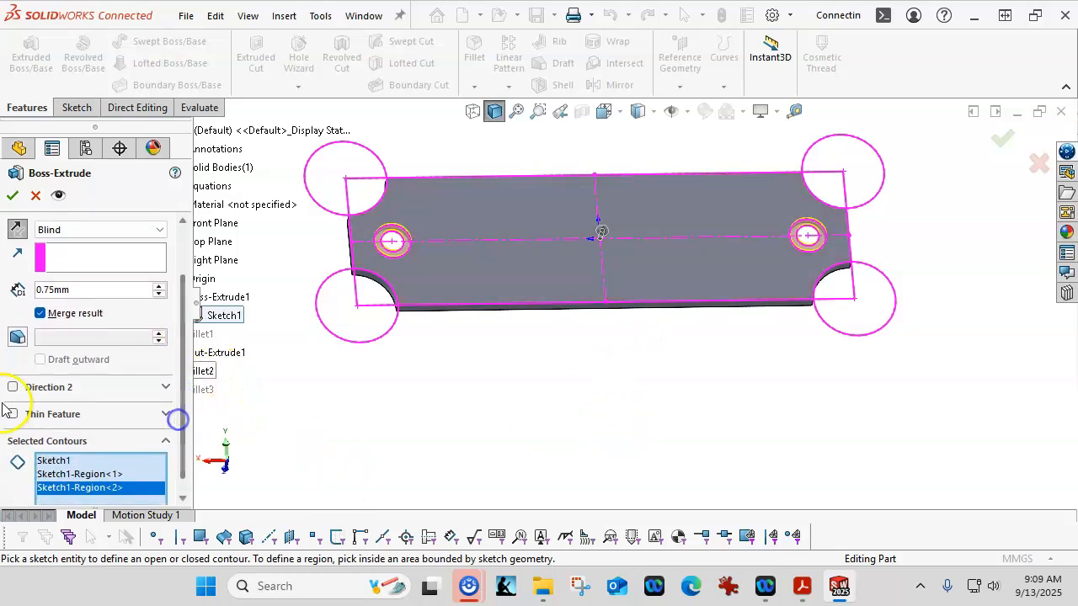
left_click(12, 387)
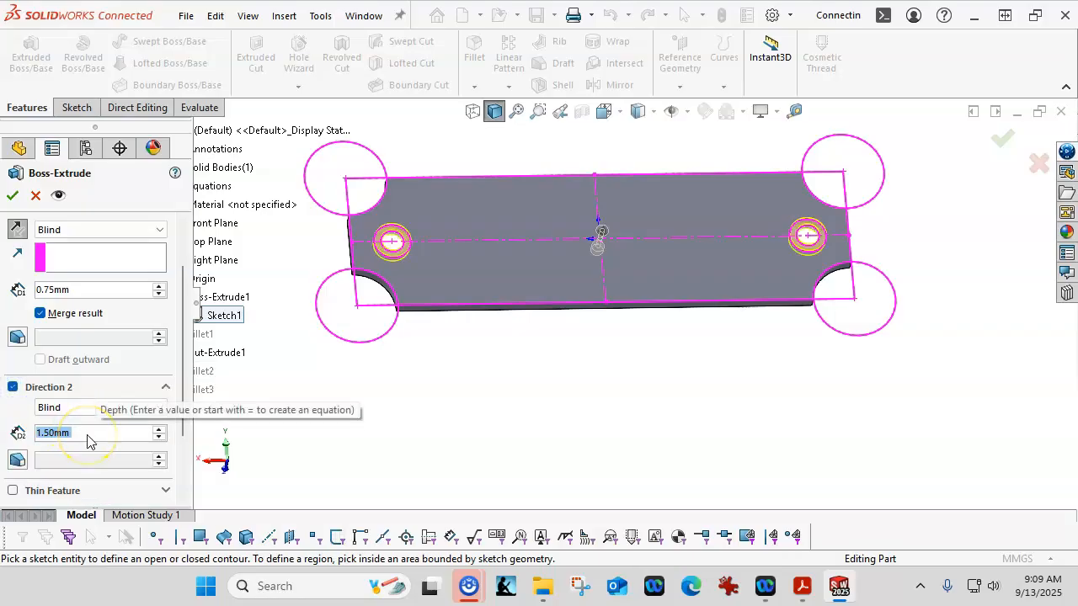
type("2.25")
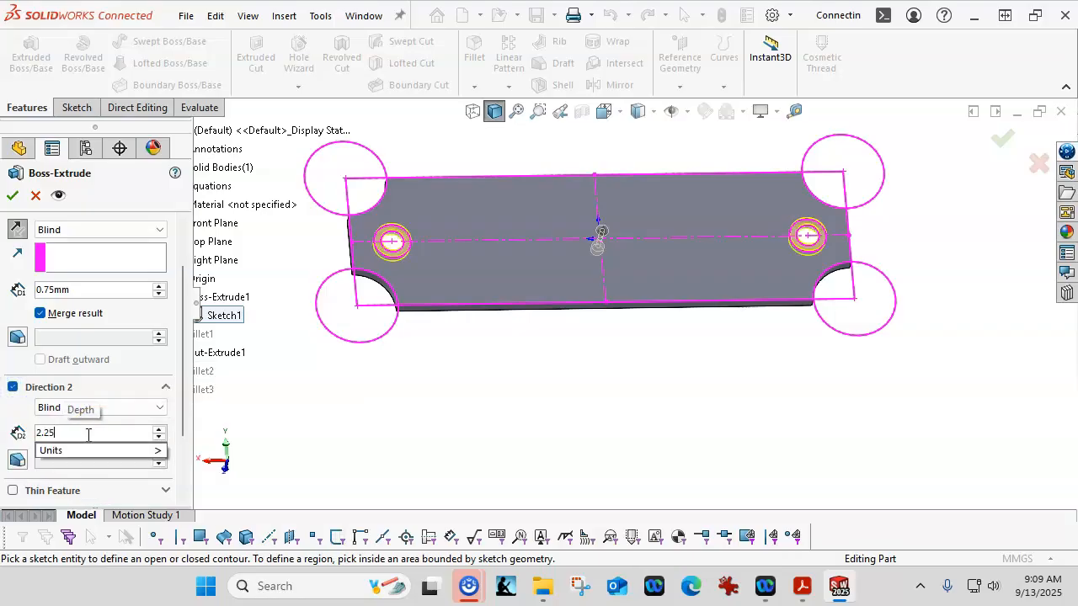
middle_click_drag(530, 438, 616, 374)
left_click(12, 195)
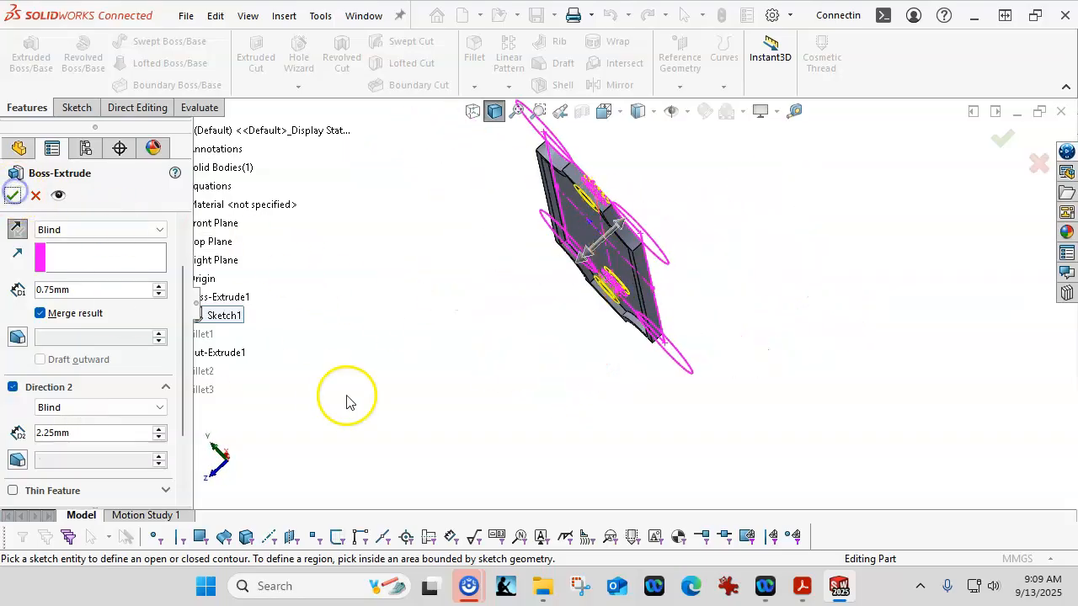
left_click(12, 196)
Measure the normal distance between a hole ring's face and the surrounding plate face on both sides of the plate.
middle_click_drag(540, 314, 606, 290)
scroll(469, 371, "down", 6)
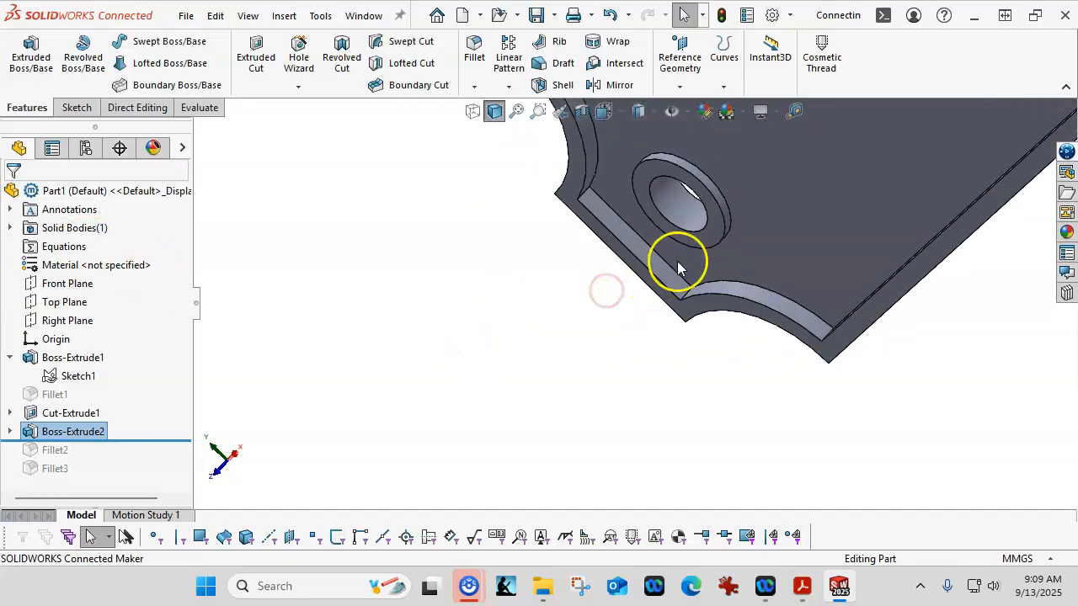
left_click(693, 240)
left_click(784, 249, "ctrl")
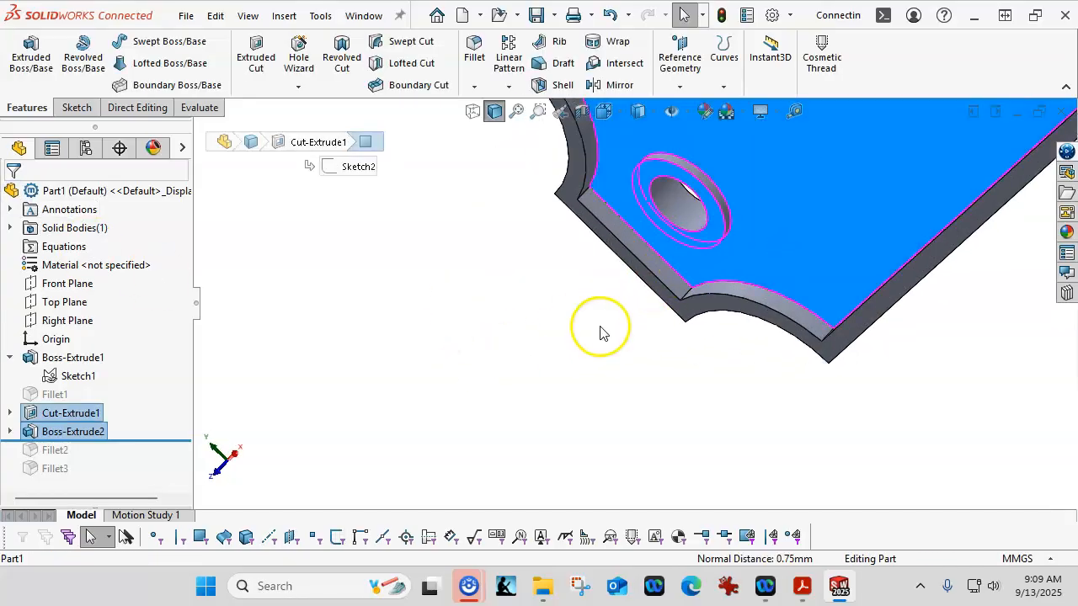
scroll(601, 329, "up", 5)
middle_click_drag(706, 322, 578, 389)
scroll(710, 246, "down", 4)
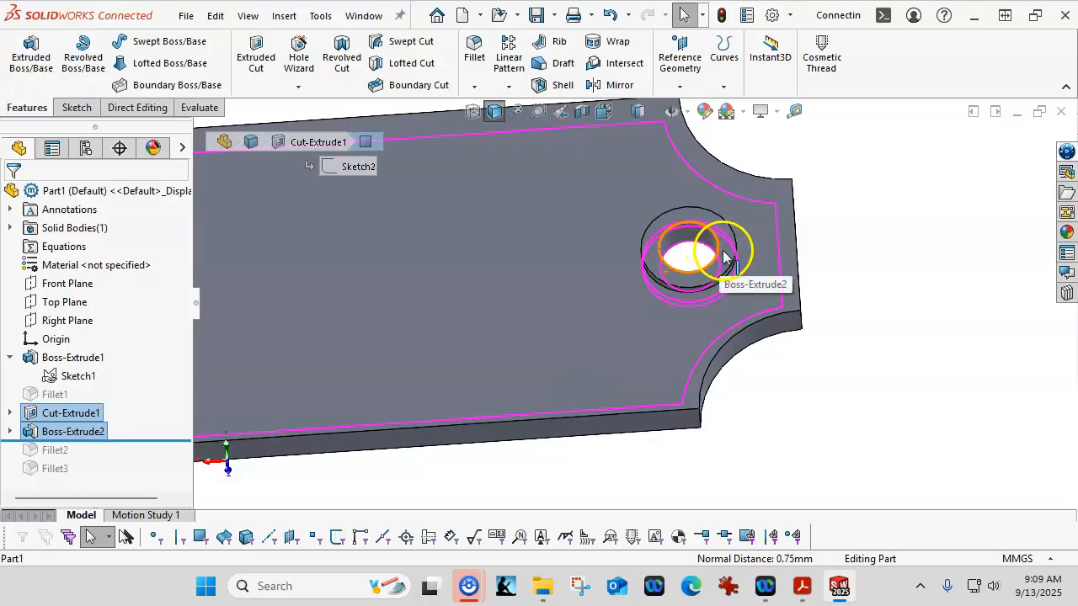
left_click(724, 252)
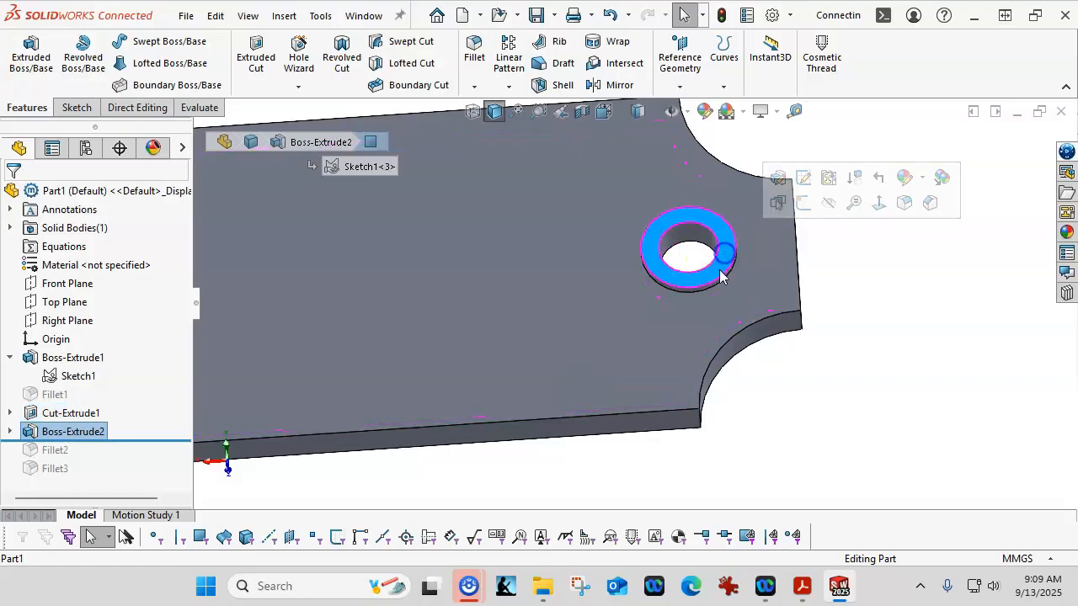
left_click(614, 339, "ctrl")
key("Escape")
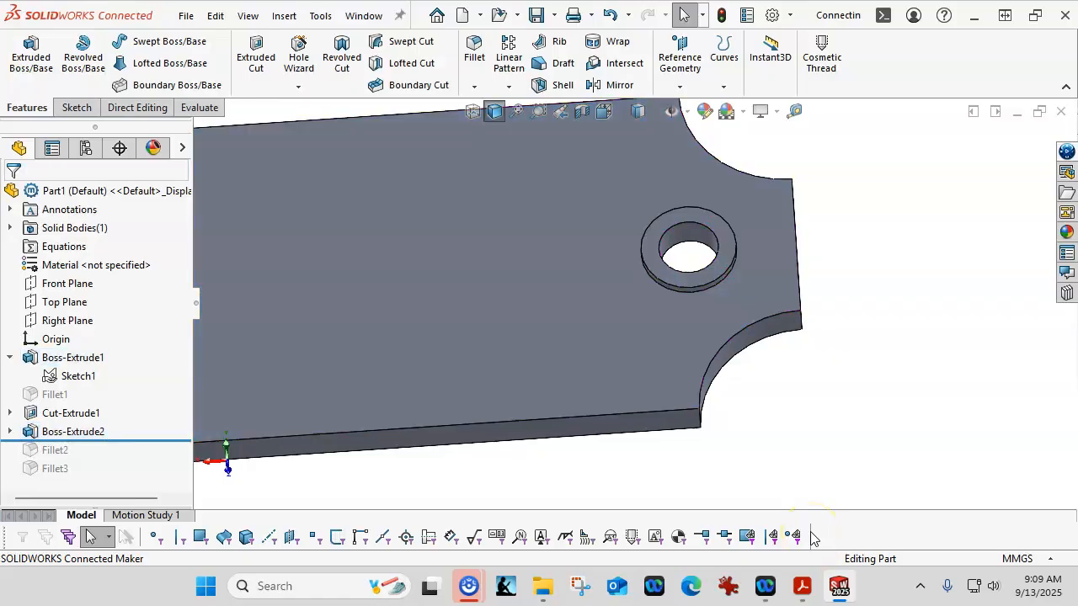
Suppress Fillet2 and Fillet3, and unsuppress Fillet1 so the corners are rounded ahead of the pocket cut.
scroll(821, 394, "up", 4)
middle_click_drag(825, 384, 853, 306)
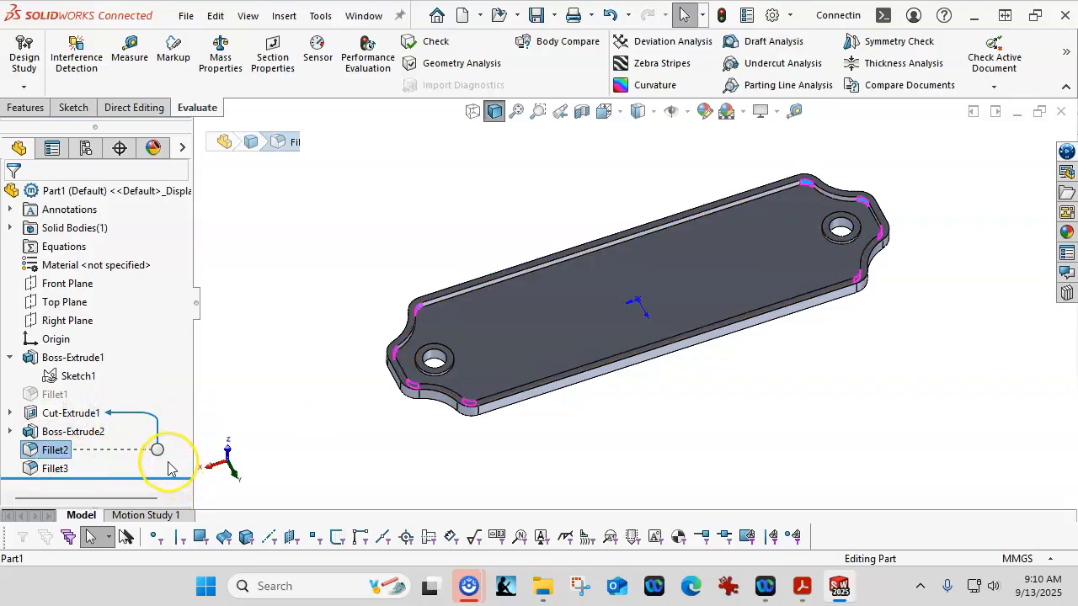
left_click(72, 415)
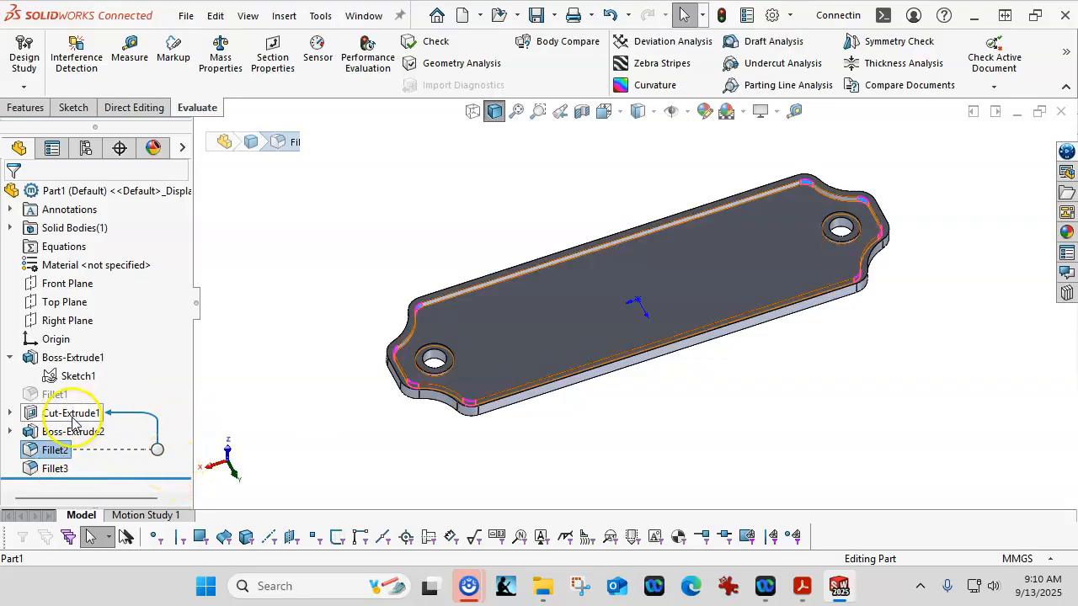
left_click(57, 468)
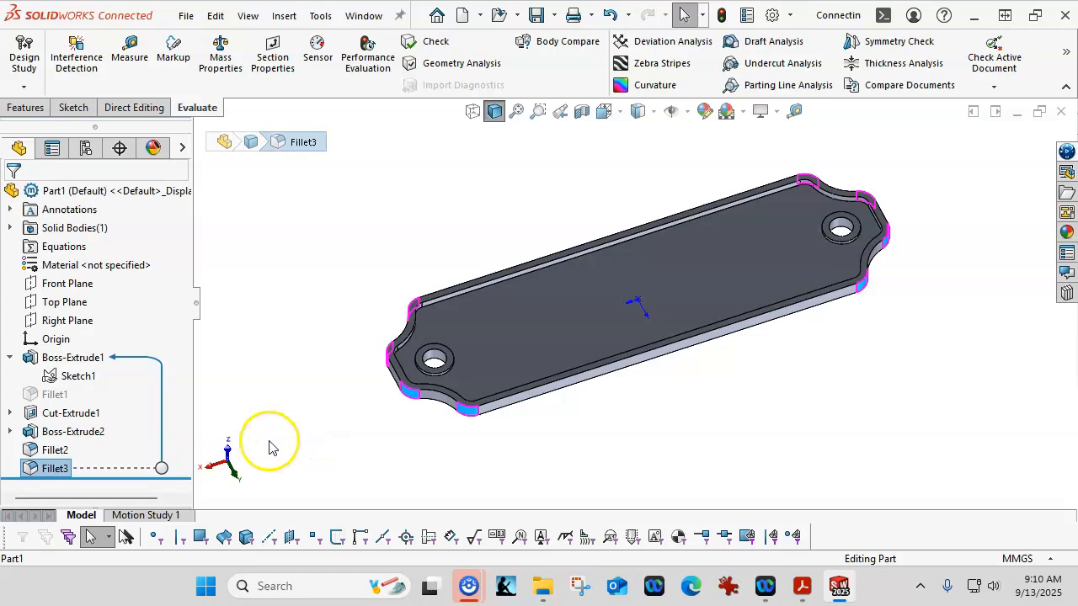
left_click(59, 452, "ctrl")
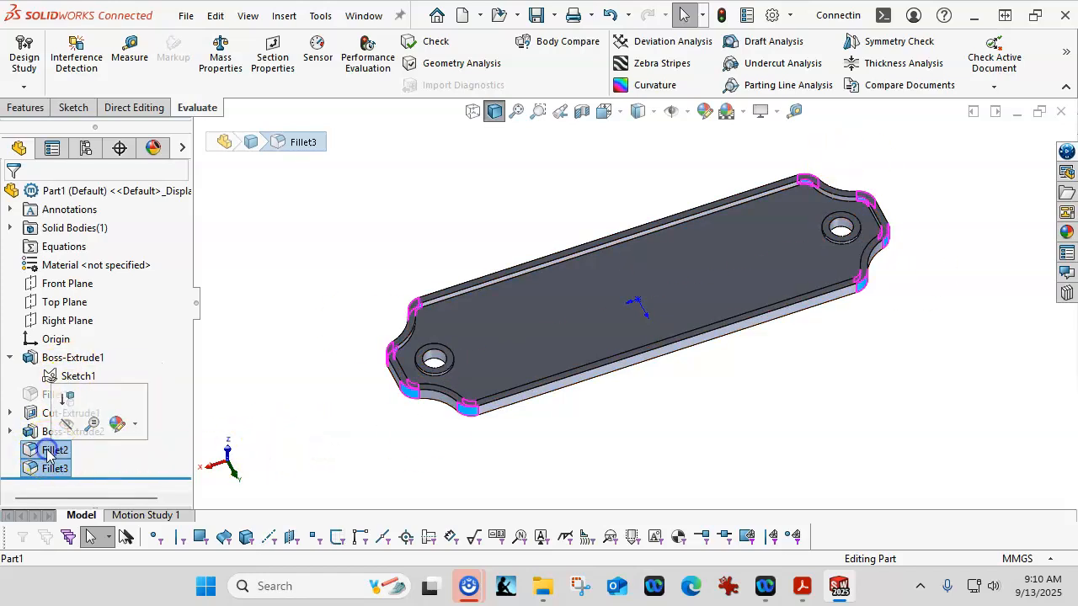
left_click(70, 402)
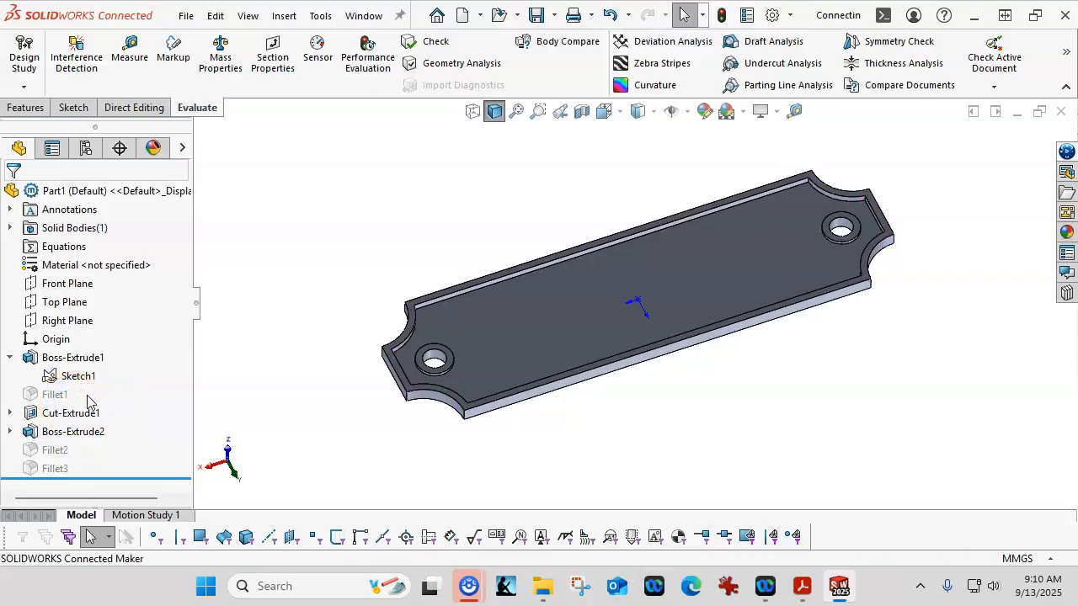
left_click(45, 395)
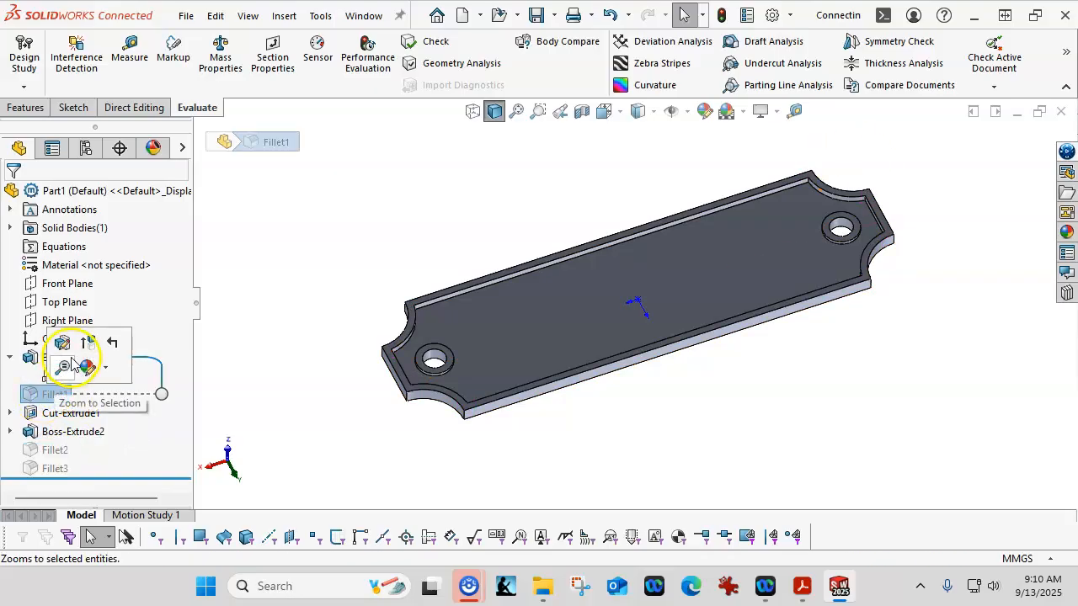
left_click(92, 346)
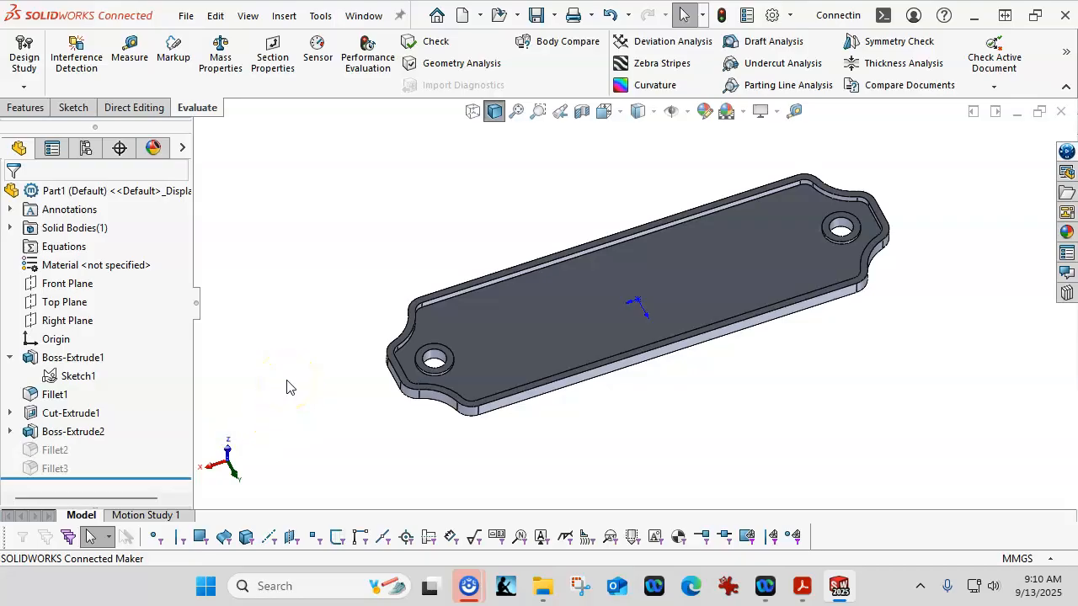
Examine the mass properties of the plate with its rounded corners and hole rings.
middle_click_drag(561, 467, 518, 459)
scroll(471, 286, "down", 5)
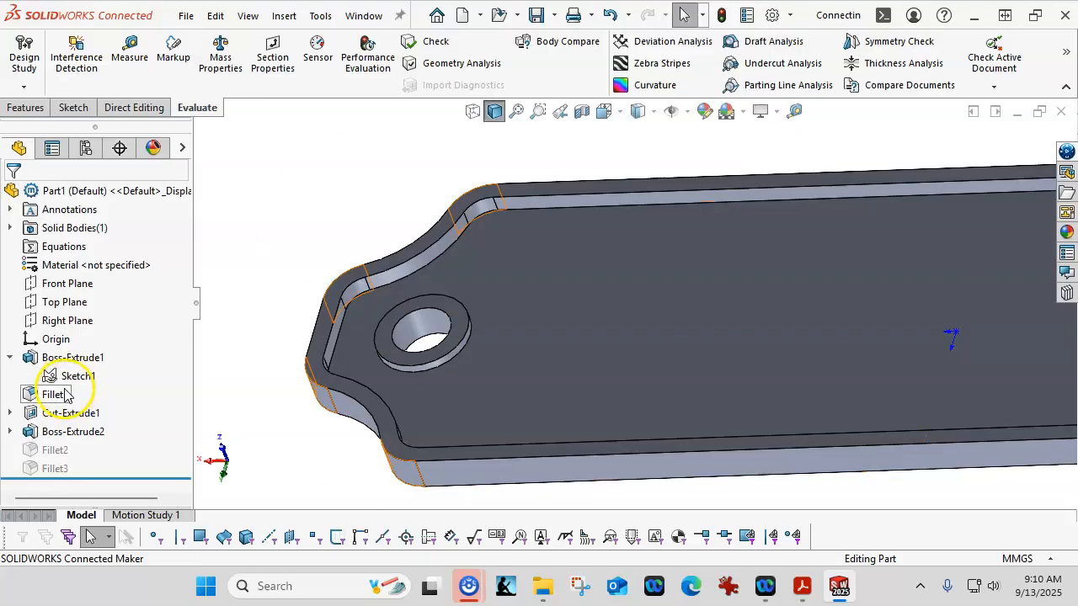
middle_click_drag(314, 441, 515, 446)
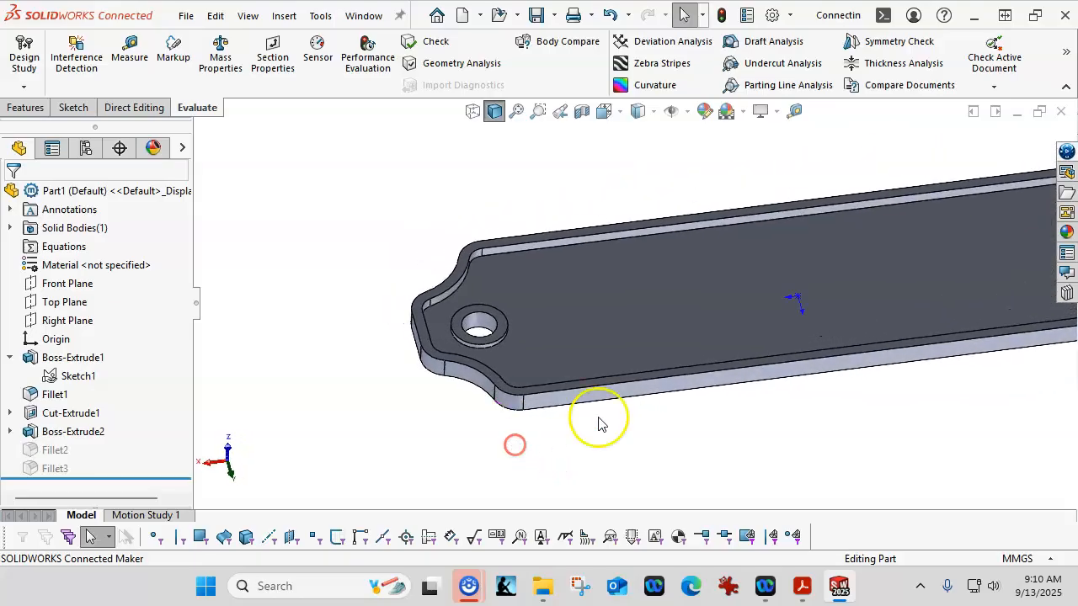
scroll(615, 415, "up", 3)
scroll(755, 263, "down", 2)
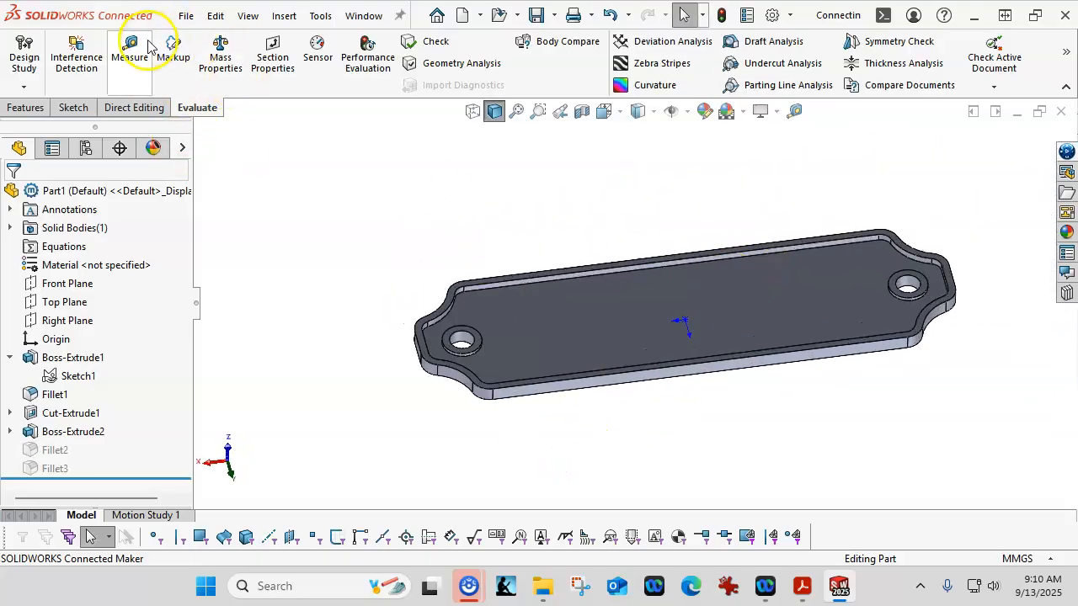
left_click(224, 57)
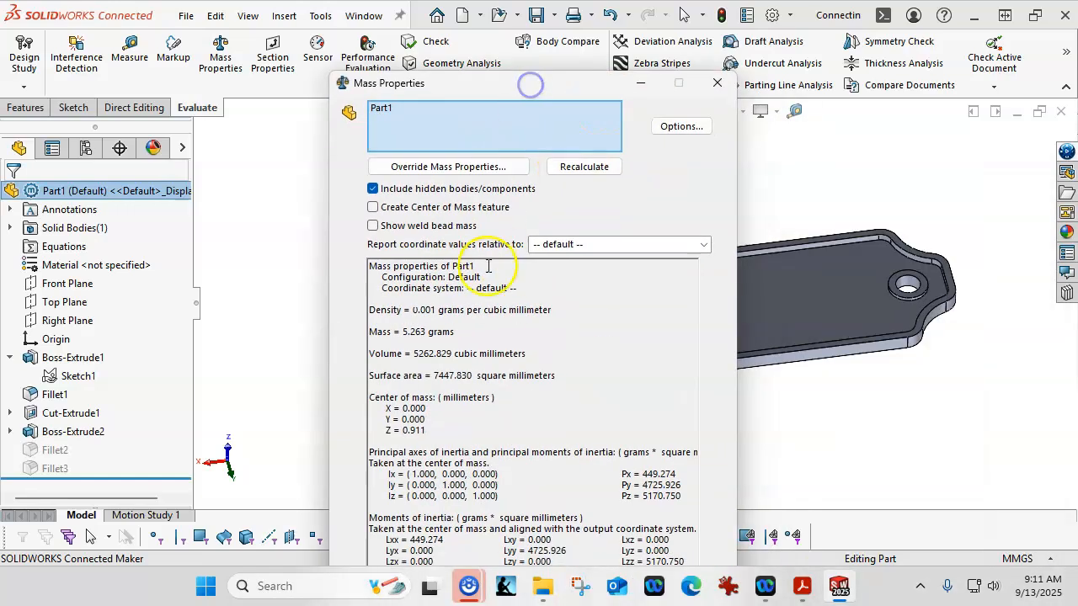
left_click(715, 82)
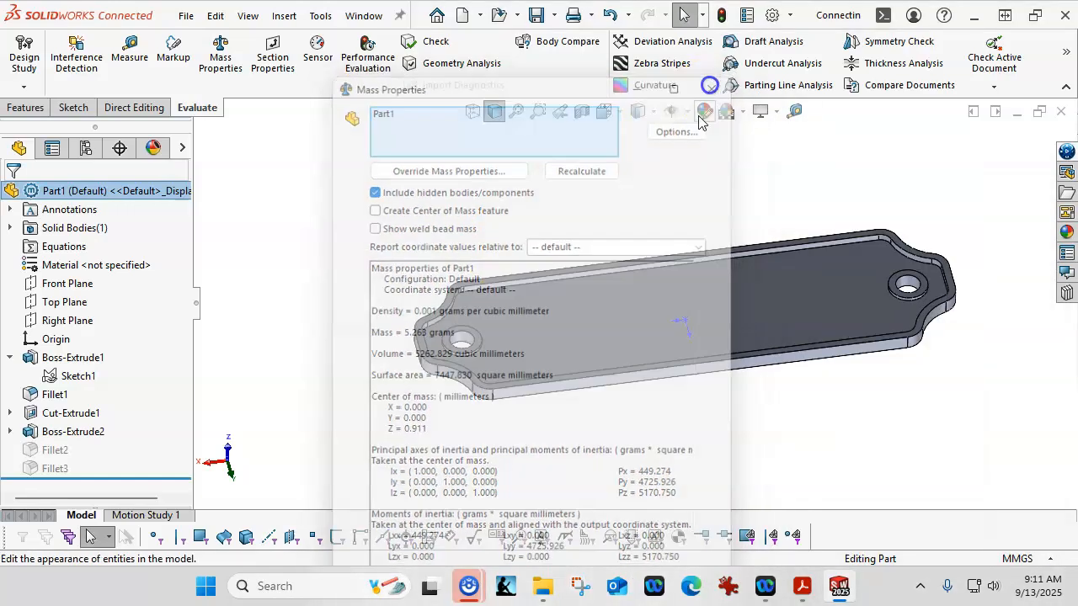
Switch the plate to the isometric view and select the Front, Top and Right planes together.
middle_click_drag(698, 345, 700, 391)
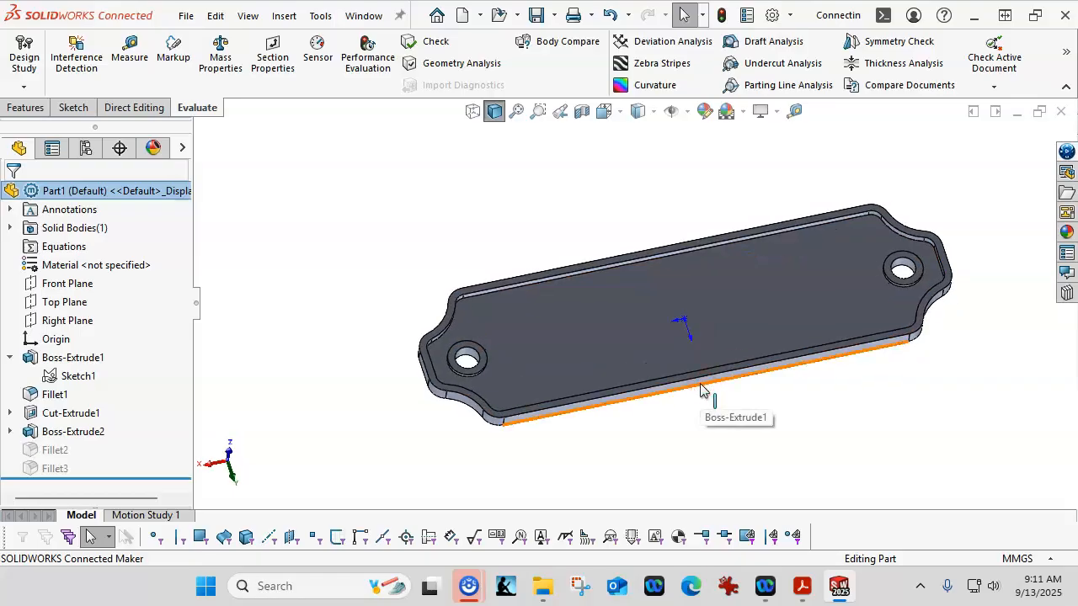
mouse_move(674, 409)
middle_mouse_down()
mouse_move(664, 244)
mouse_move(648, 291)
mouse_move(681, 278)
mouse_move(700, 320)
mouse_move(673, 344)
mouse_move(674, 390)
middle_mouse_up()
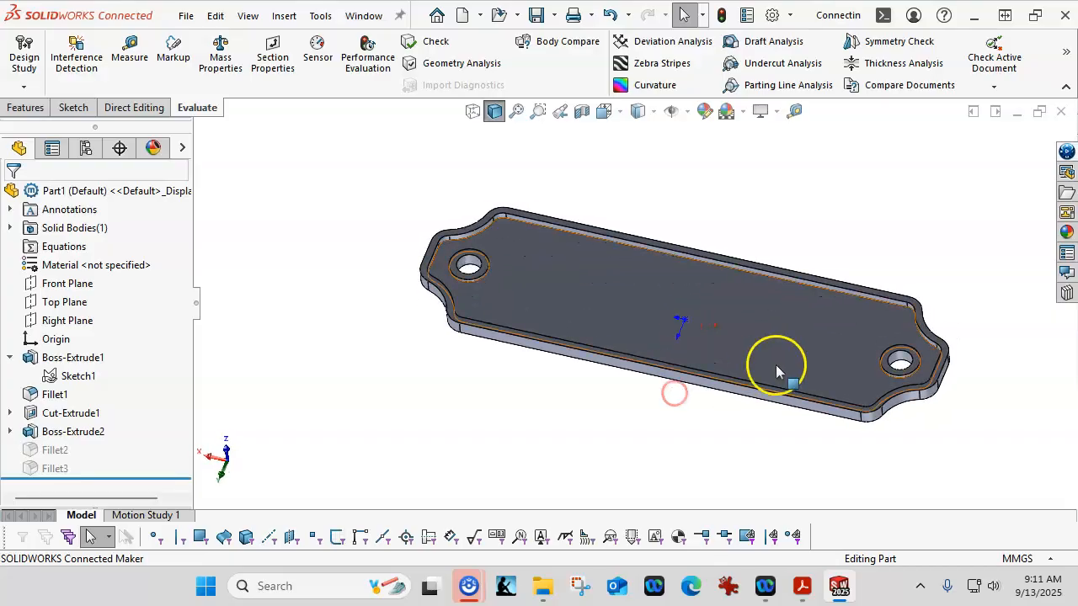
scroll(770, 366, "down", 3)
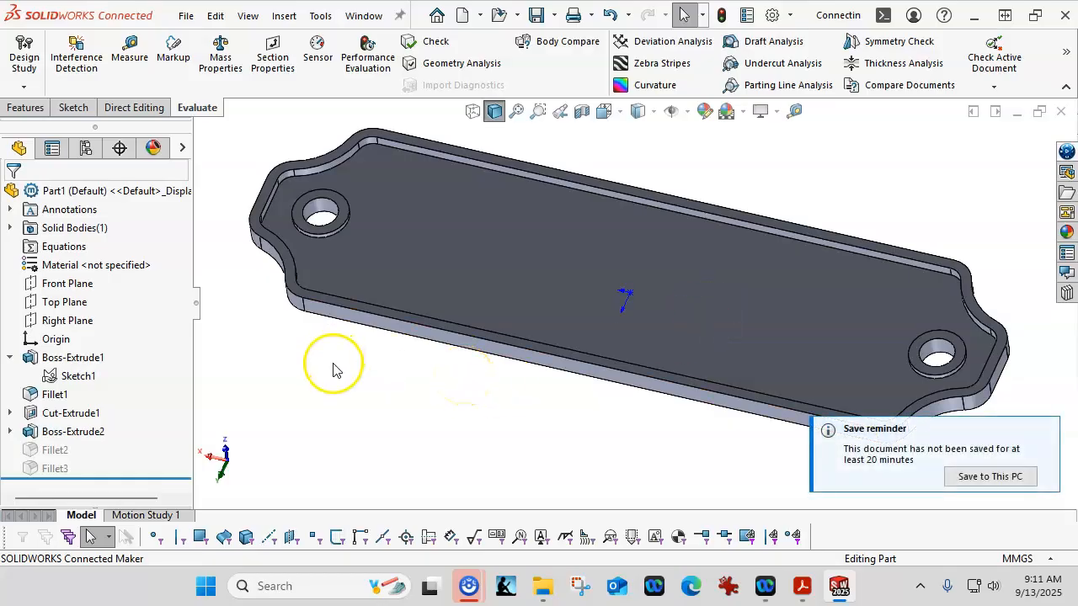
key("ctrl+7")
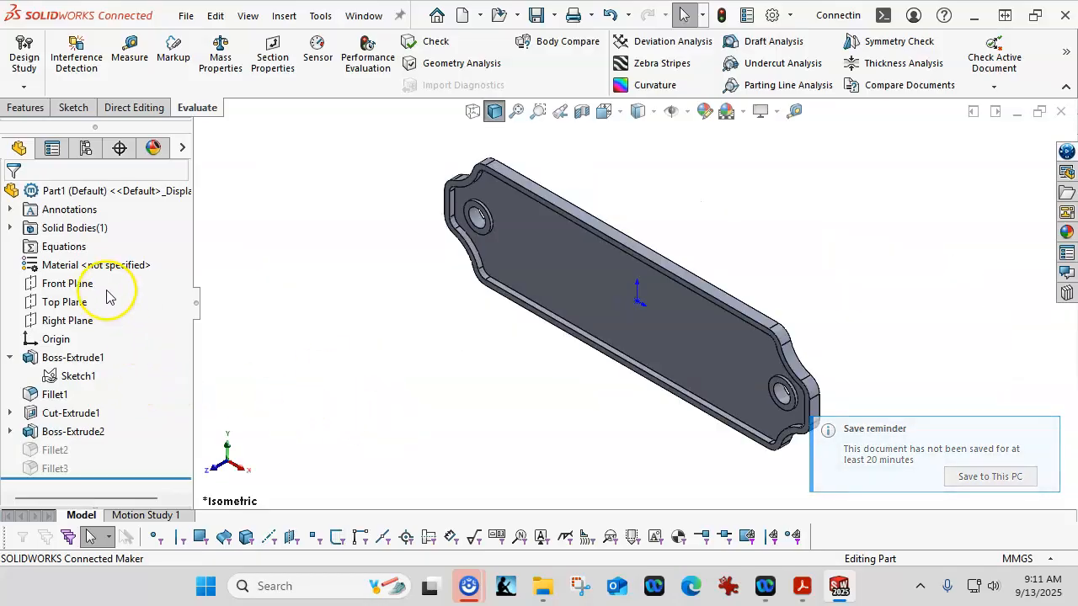
left_click(75, 287)
left_click(68, 320, "shift")
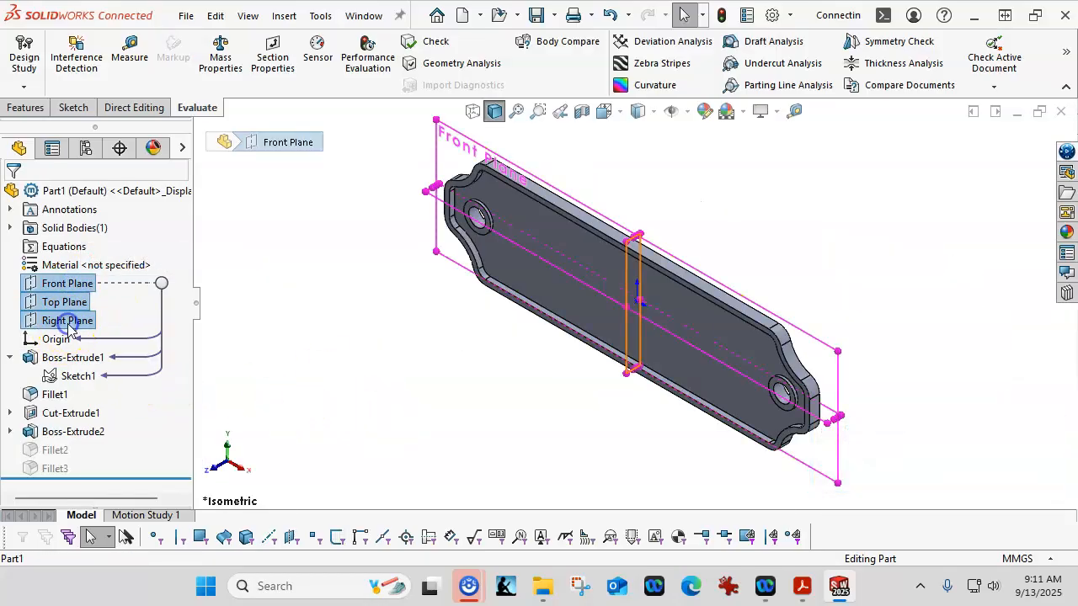